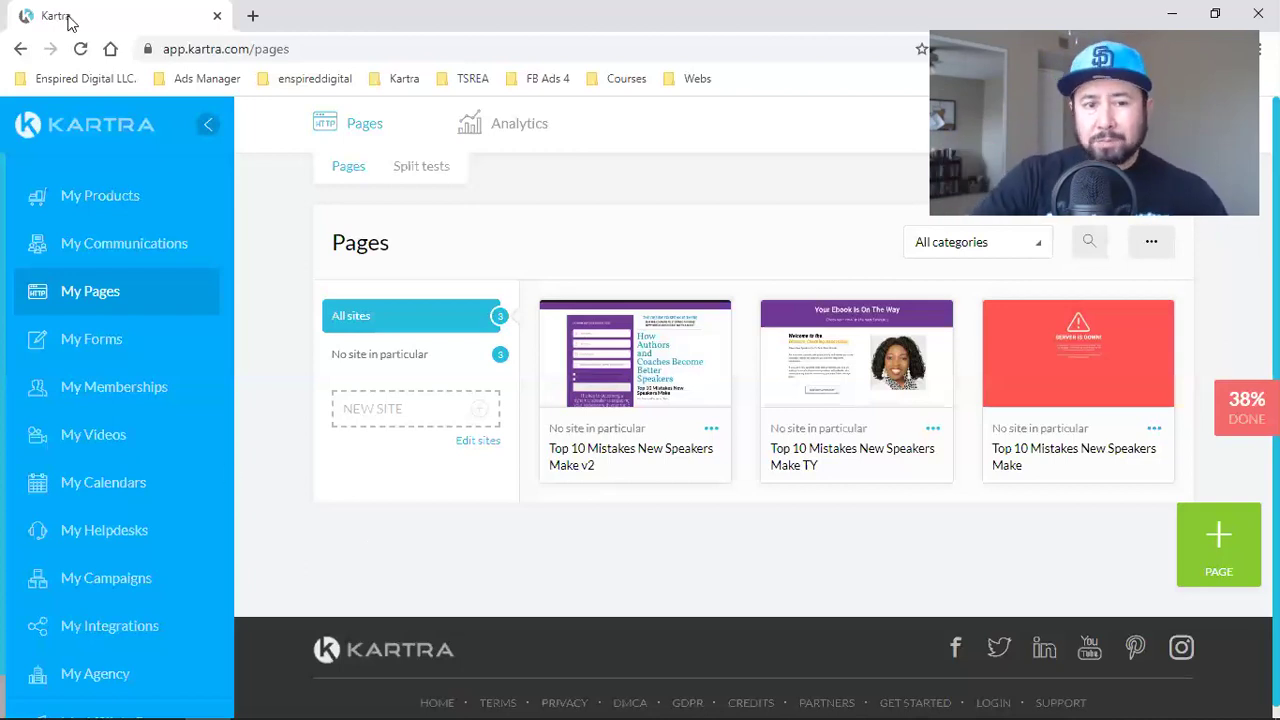
- Open Facebook from the enspireddigital bookmark folder in a new tab and go to the Home feed
click(253, 16)
click(307, 84)
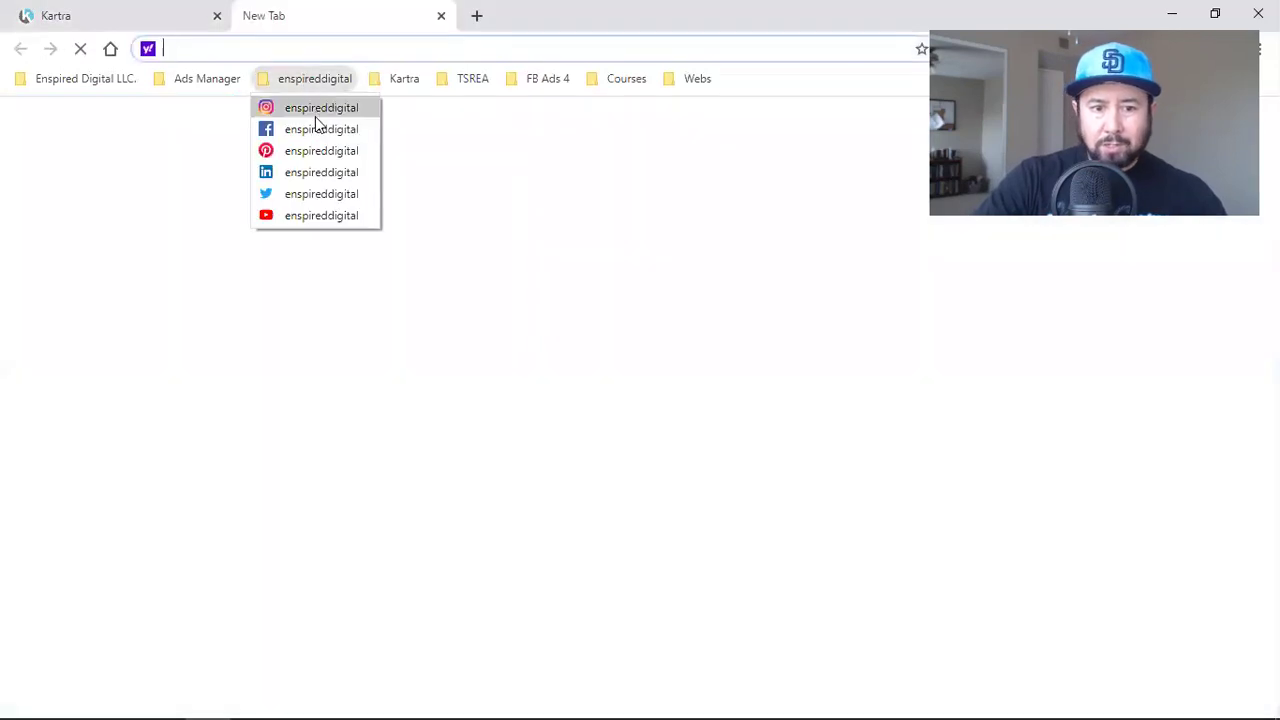
click(309, 130)
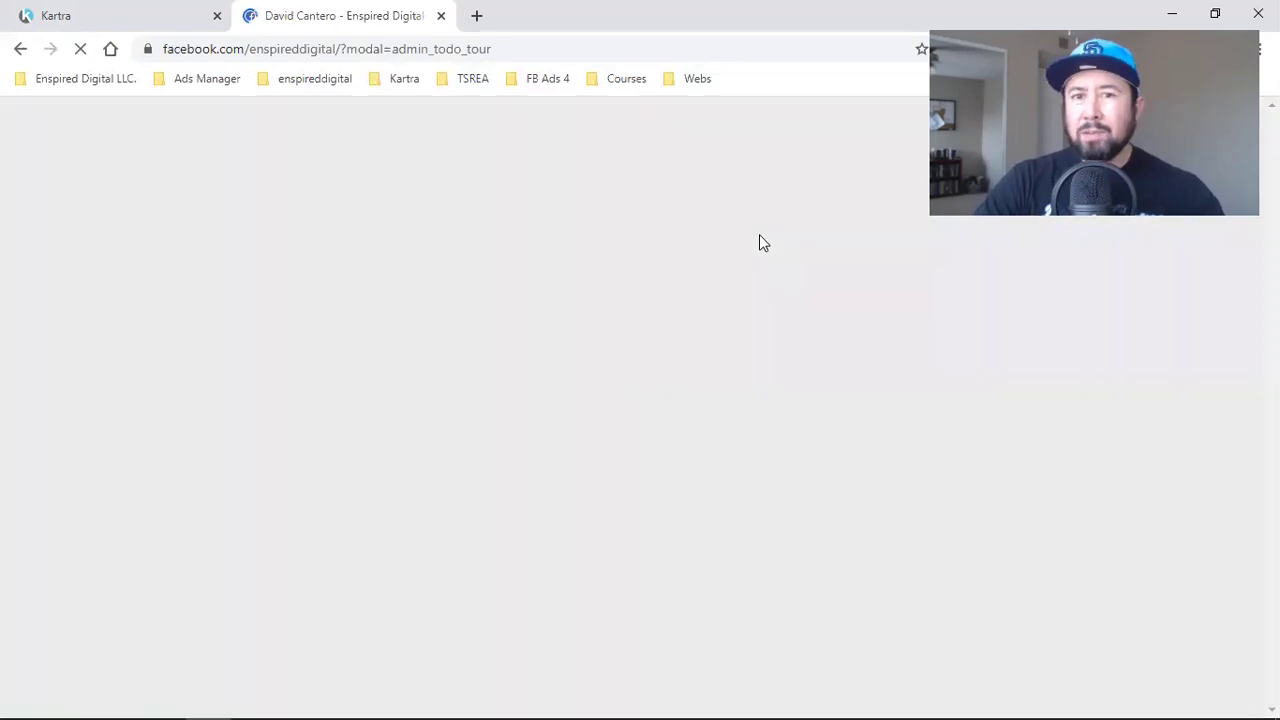
click(852, 117)
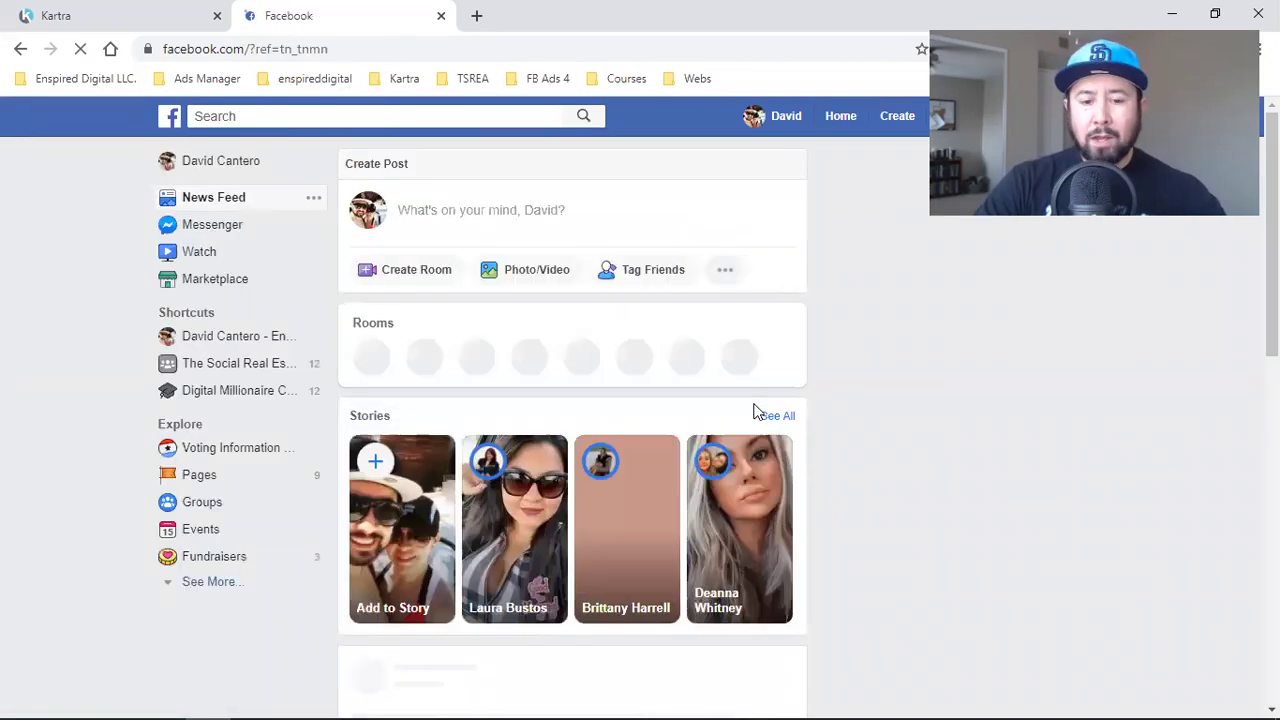
- Scroll the feed down to the sponsored 'Let Me Earn Your Business' Messenger ad, then return to Kartra
scroll(757, 412, down, 4)
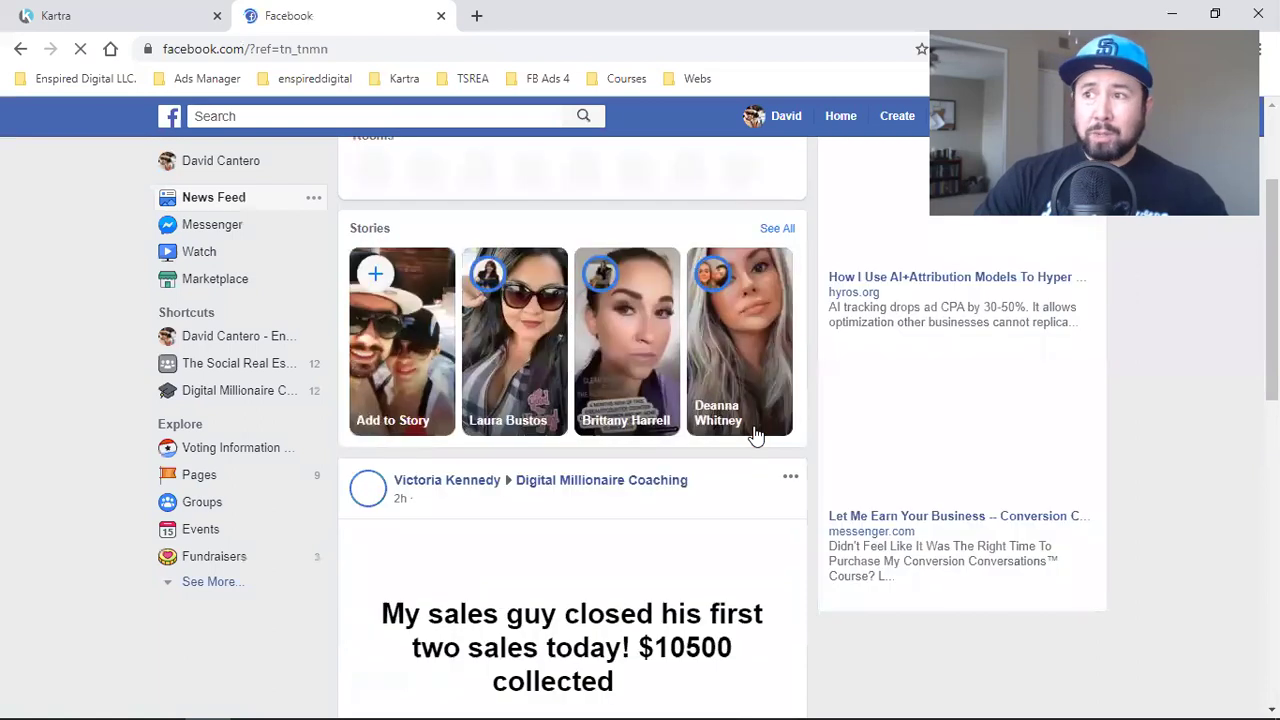
scroll(720, 445, down, 1)
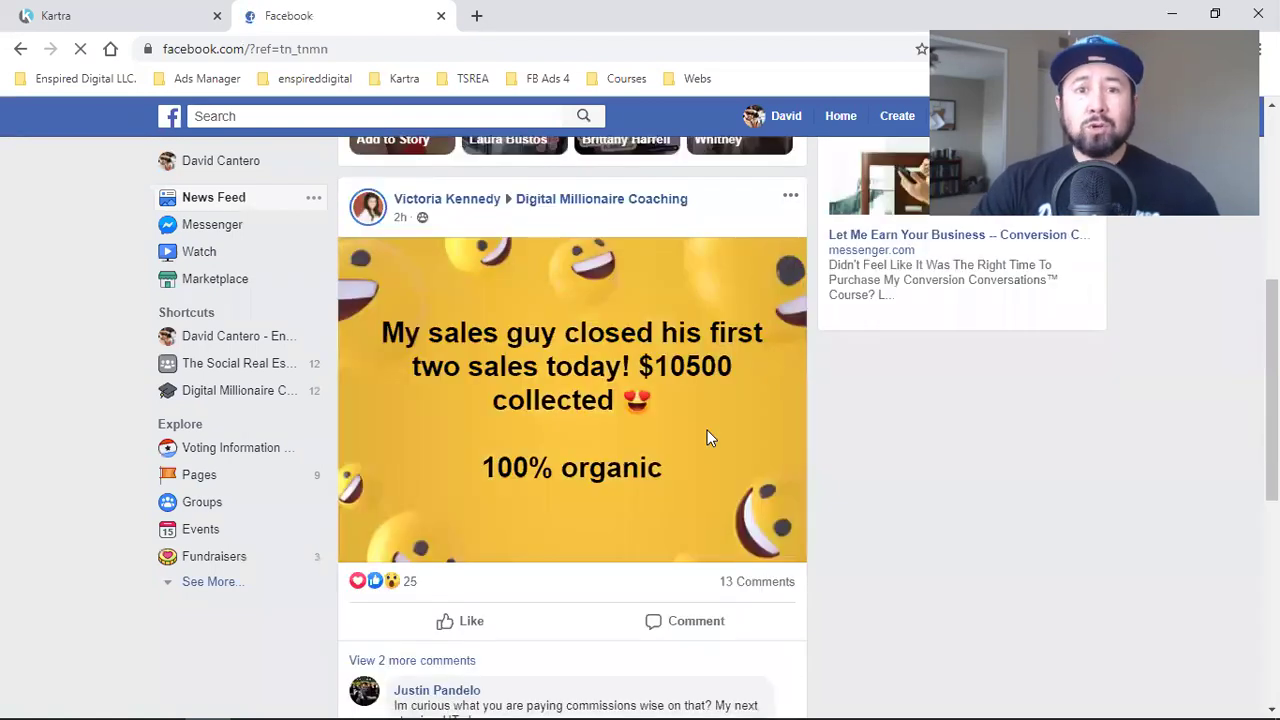
scroll(707, 437, down, 6)
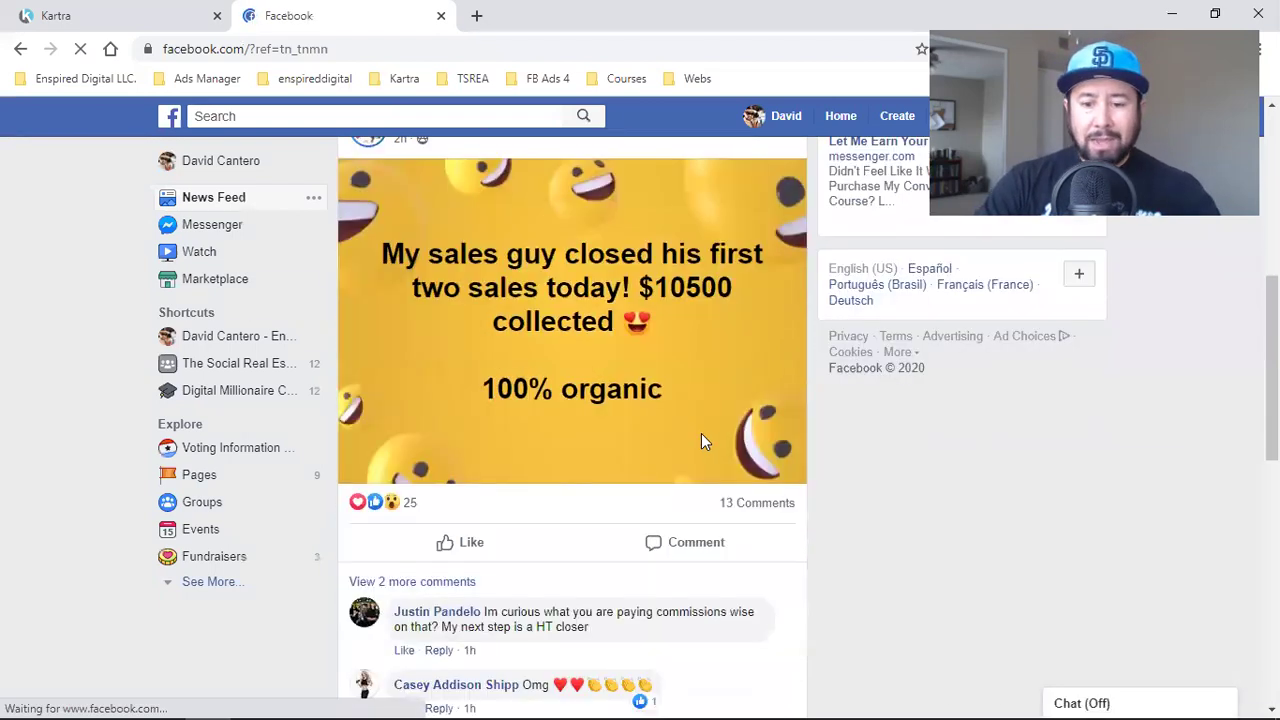
scroll(701, 433, down, 1)
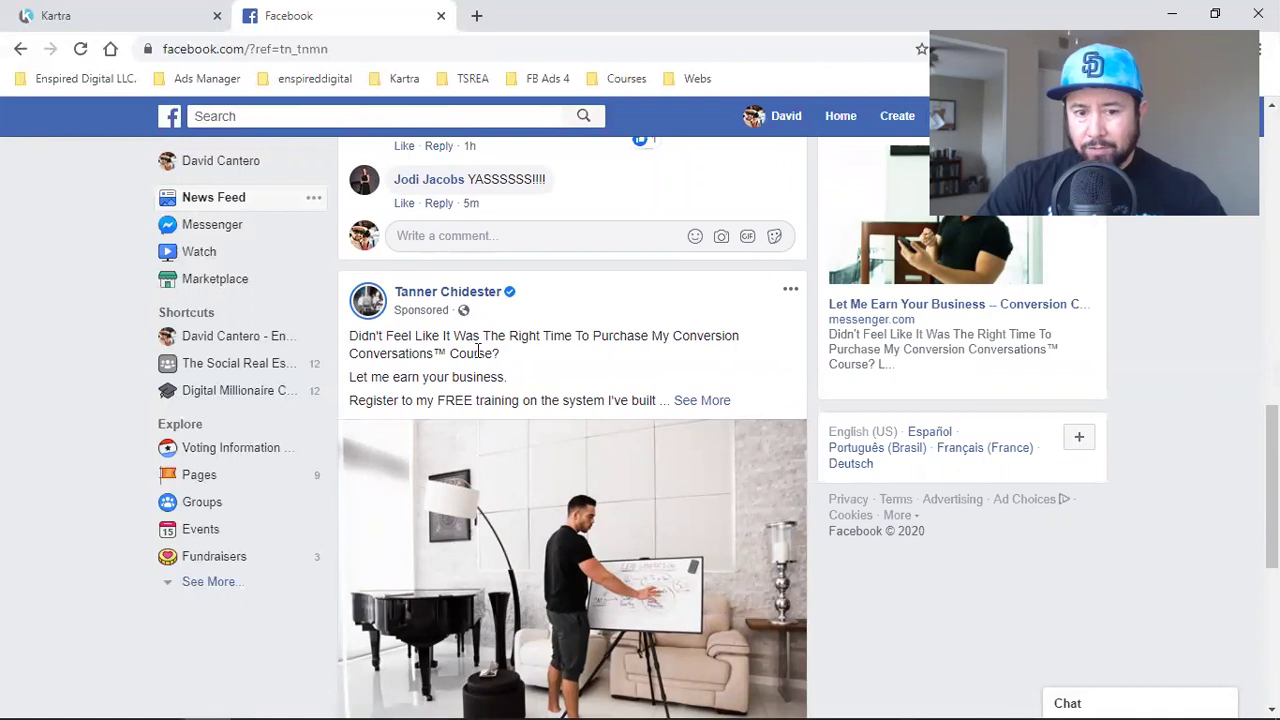
scroll(478, 355, down, 3)
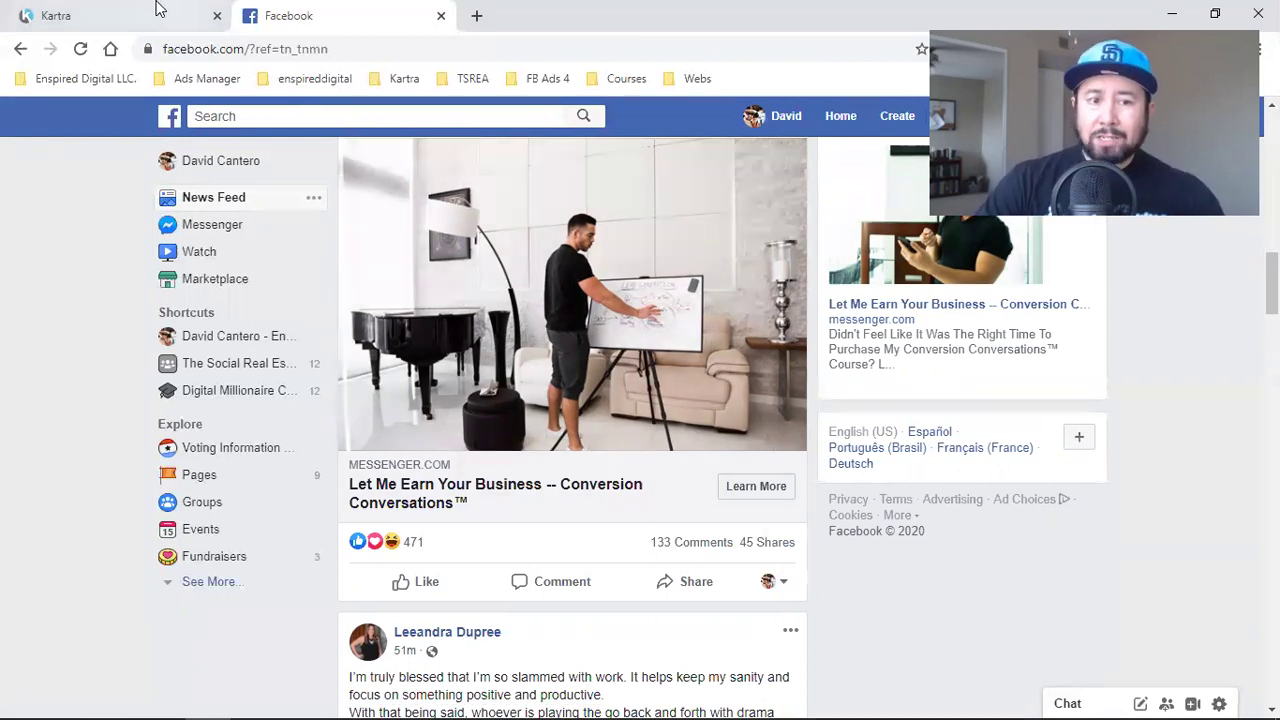
click(127, 14)
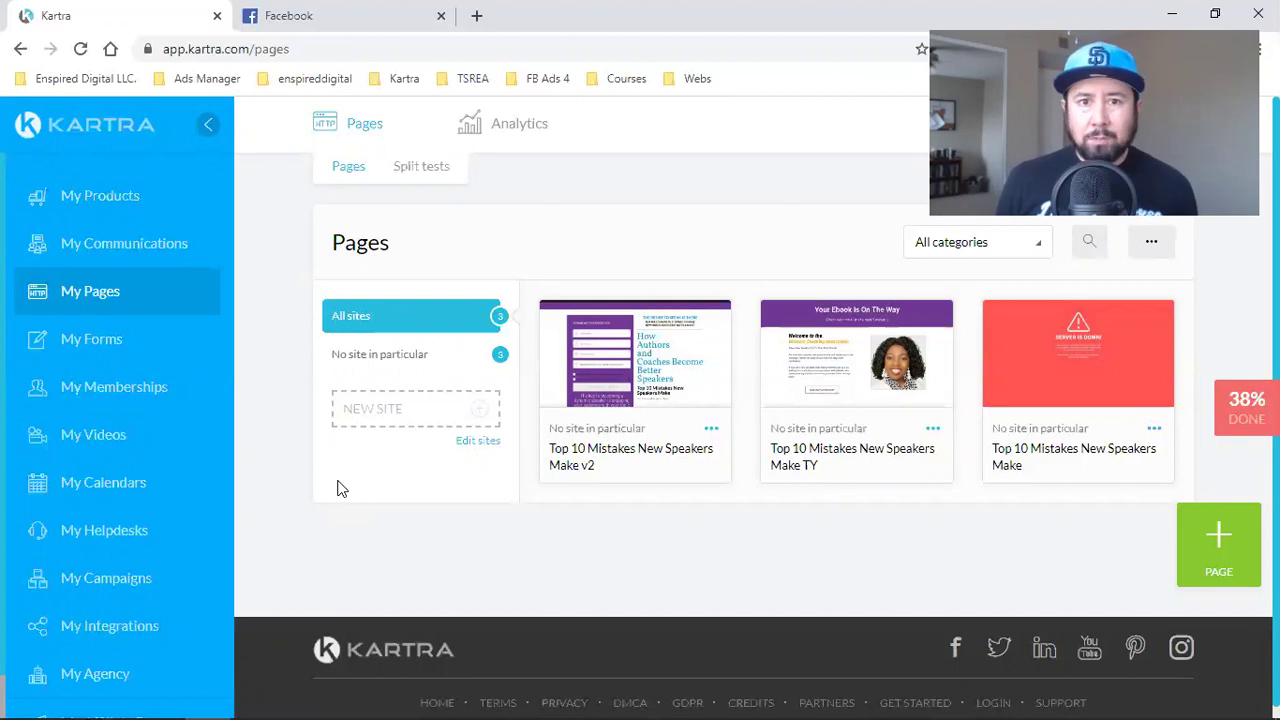
click(303, 14)
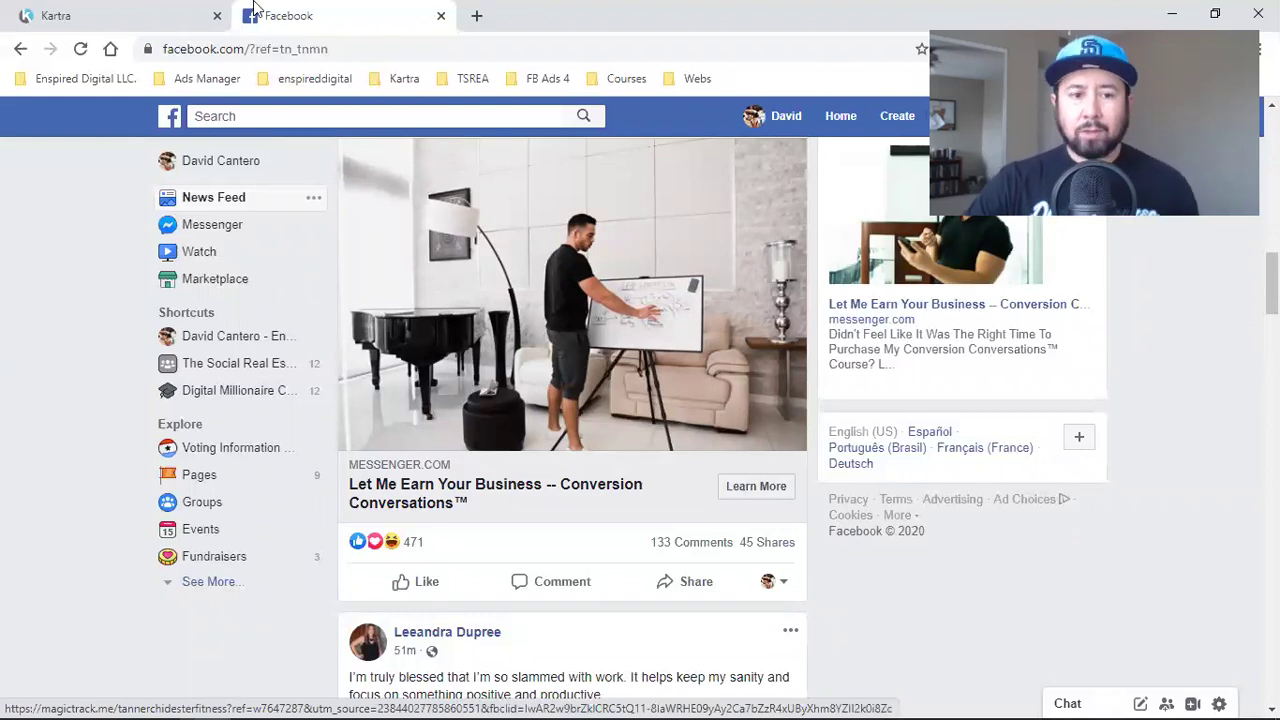
- Switch back to the Kartra tab listing the three Top 10 Mistakes New Speakers Make pages
click(101, 12)
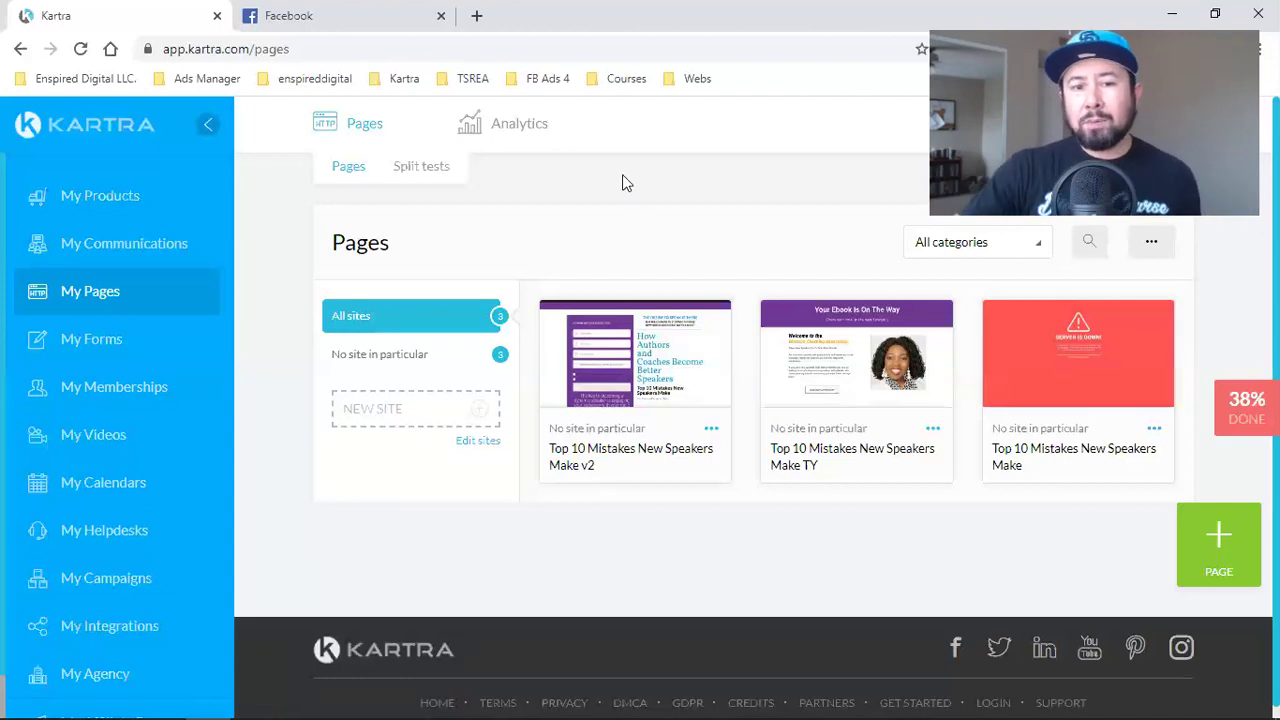
- Scroll further down the Facebook news feed, then briefly return to the Kartra tab
click(400, 12)
scroll(560, 452, down, 3)
scroll(560, 452, down, 10)
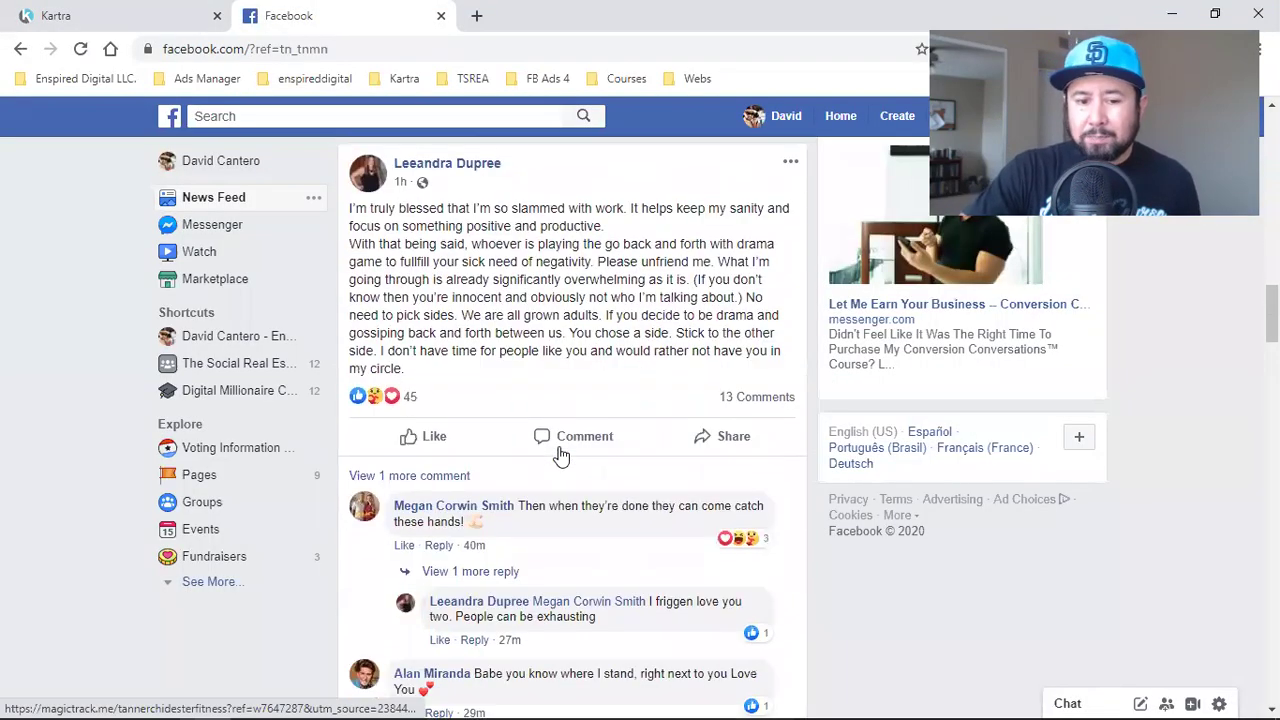
scroll(560, 455, down, 9)
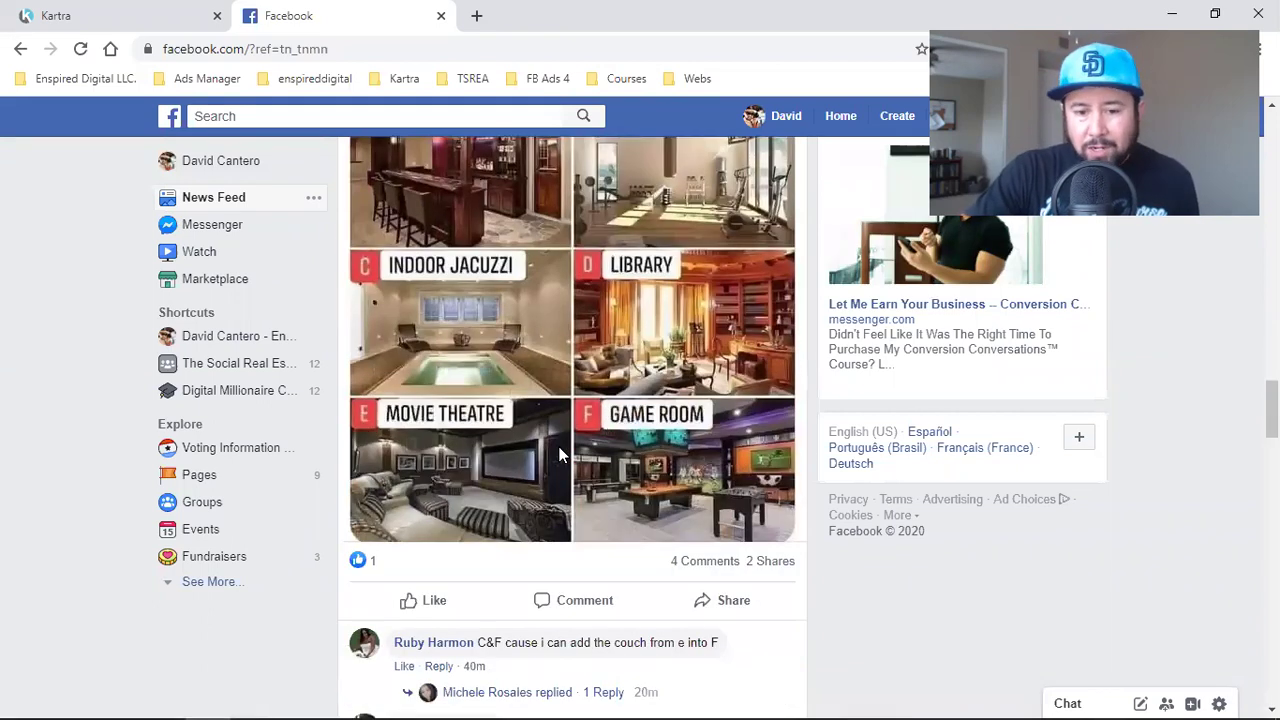
scroll(545, 485, down, 1)
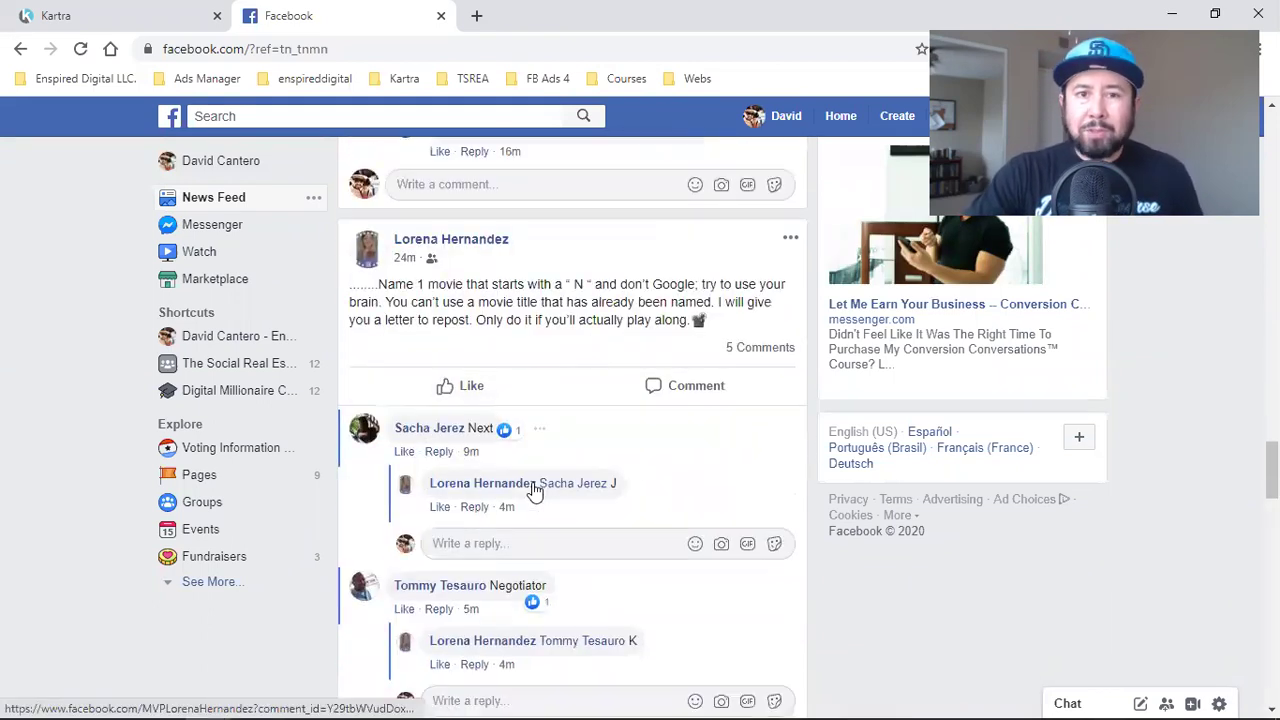
key(ctrl+1)
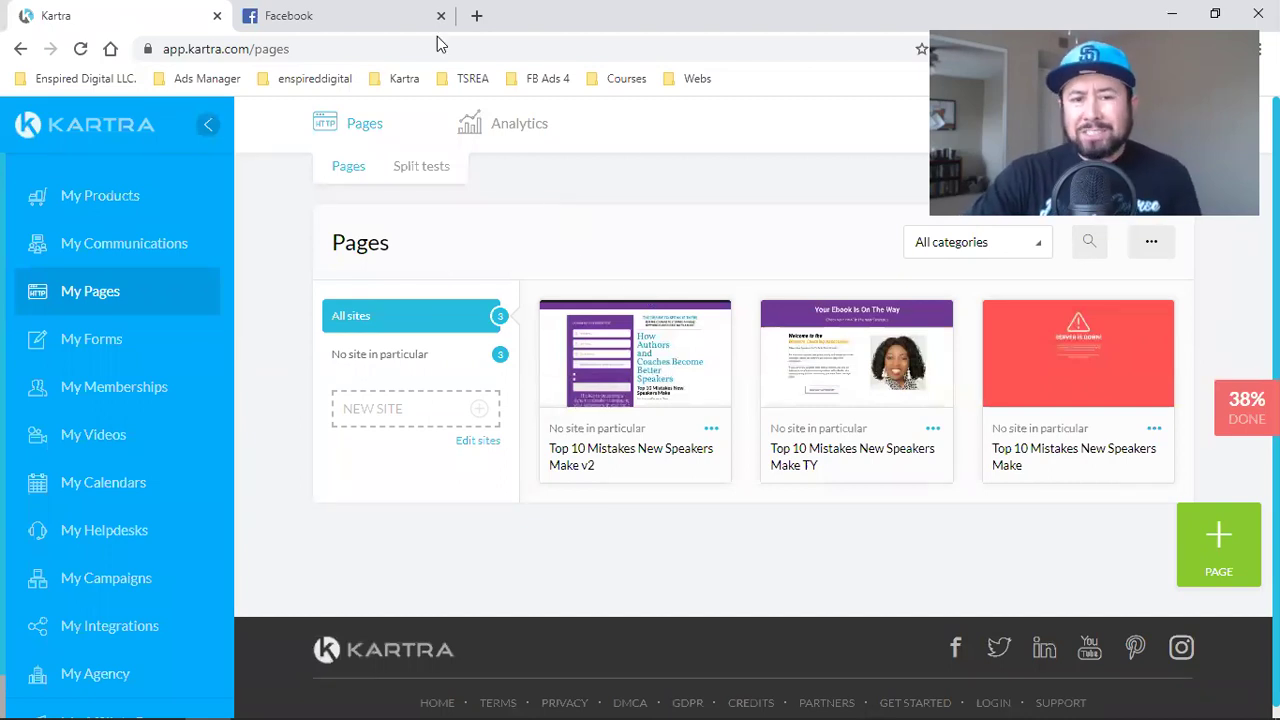
- Scroll the feed to the sponsored 'Traffic Secrets' Workshop ad and highlight its opening text
click(340, 16)
scroll(505, 417, down, 7)
scroll(502, 460, down, 15)
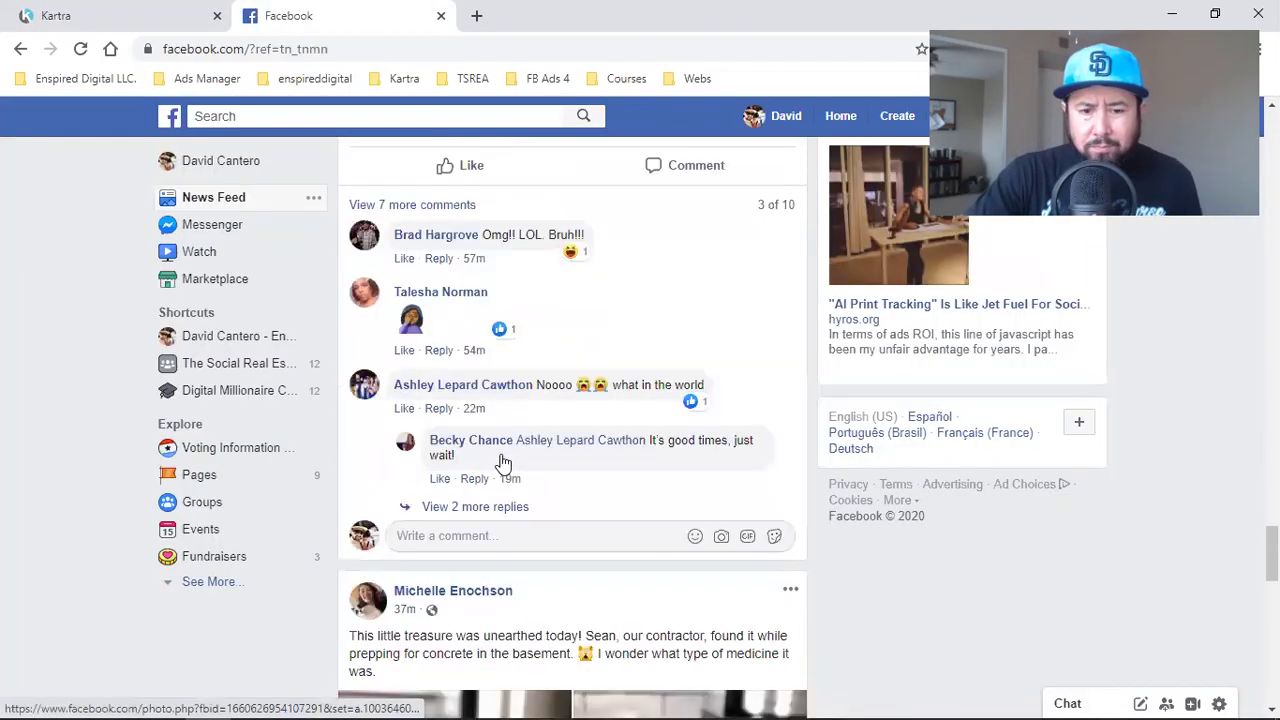
scroll(502, 457, down, 1)
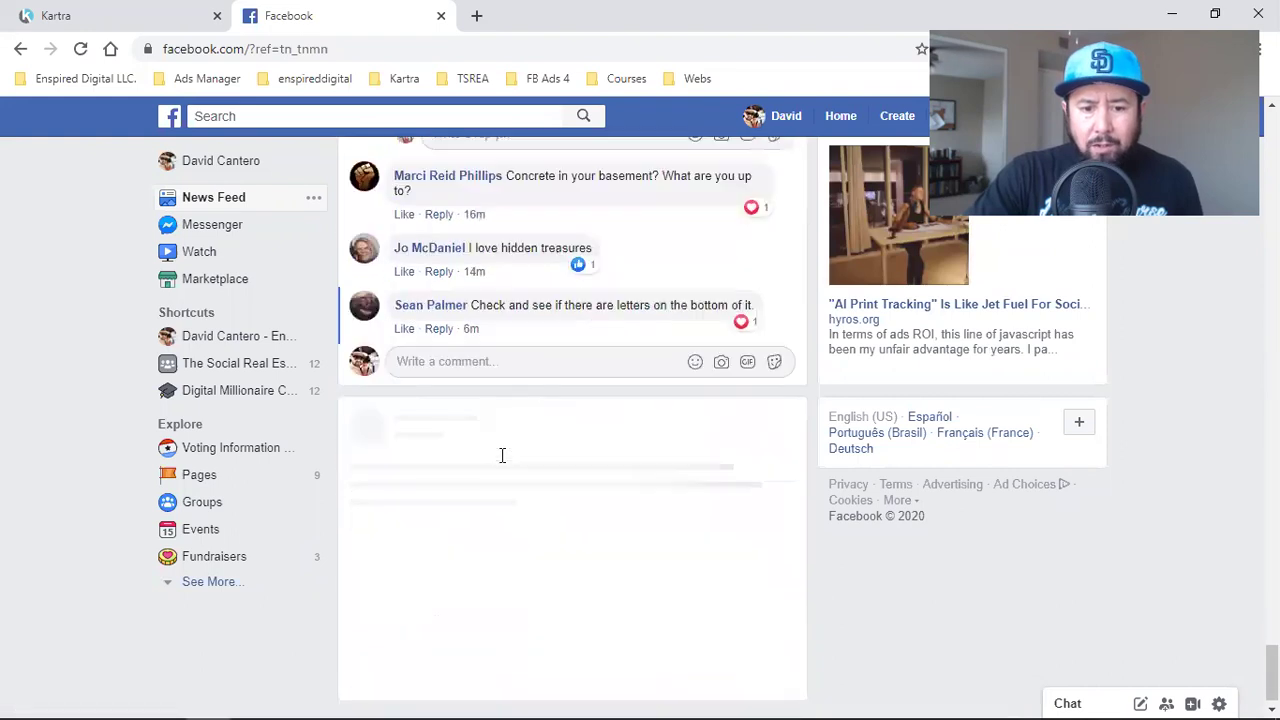
scroll(500, 463, down, 2)
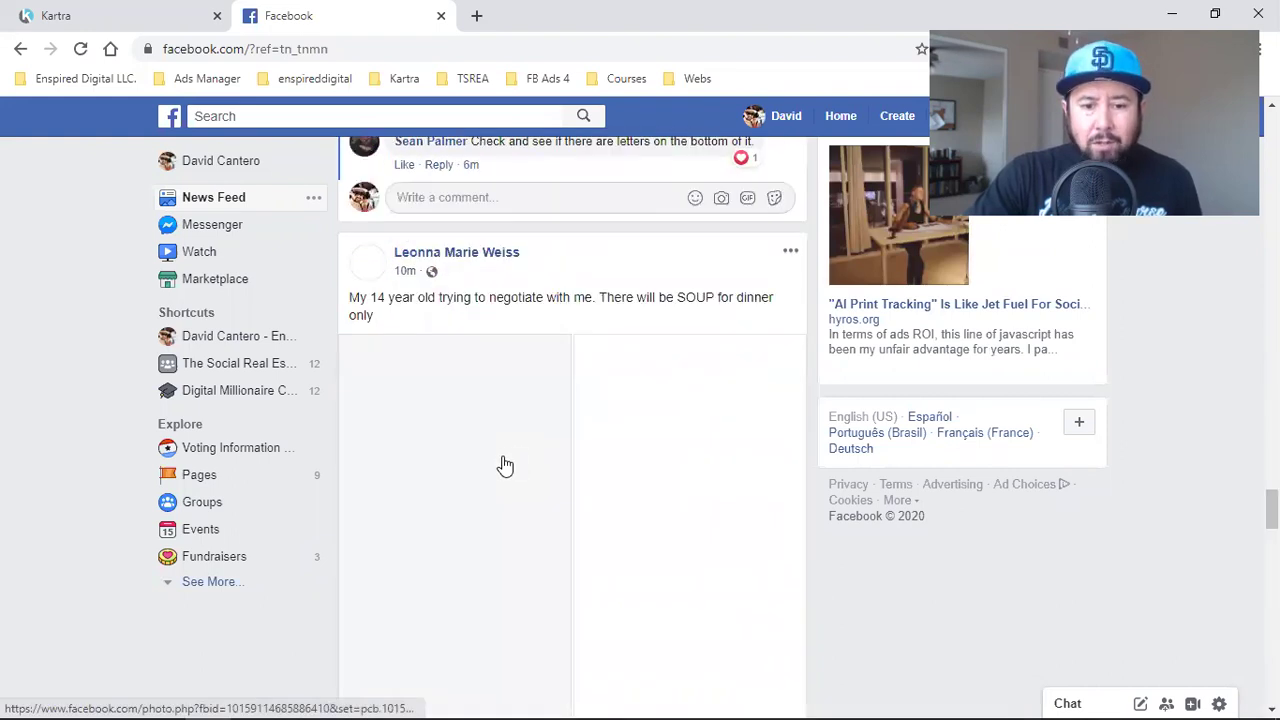
scroll(505, 460, down, 10)
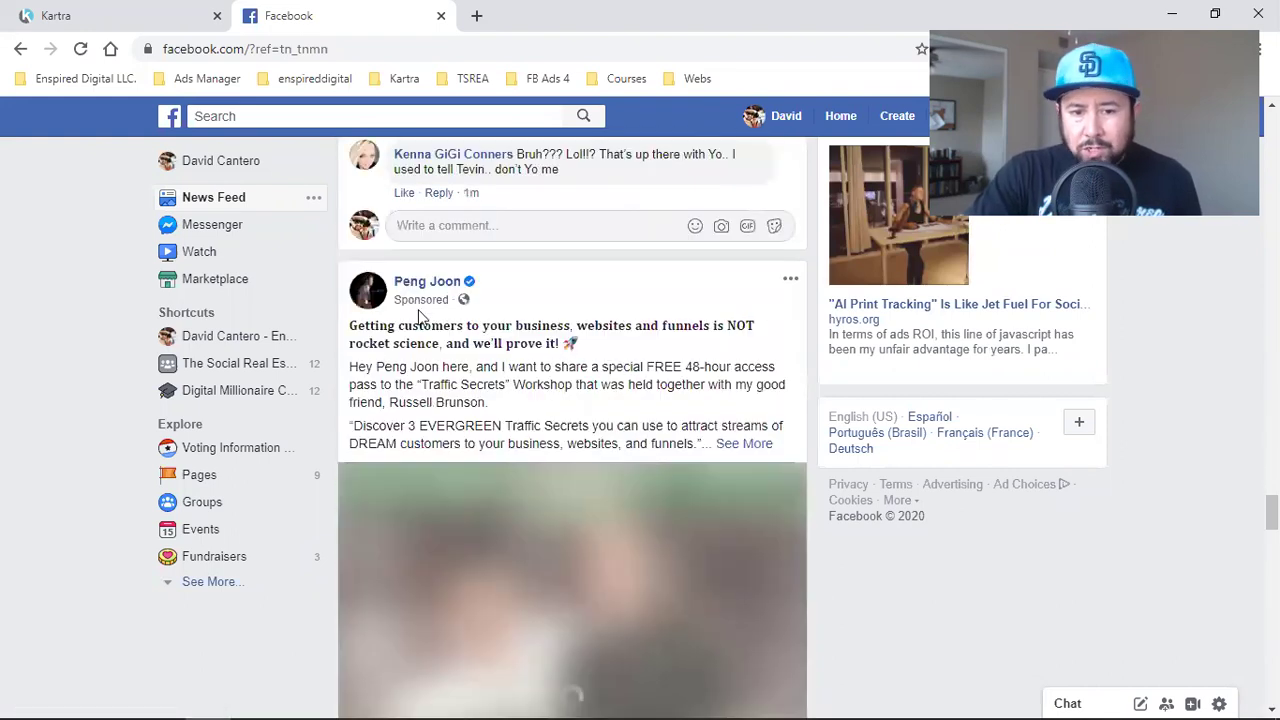
drag(377, 343, 500, 408)
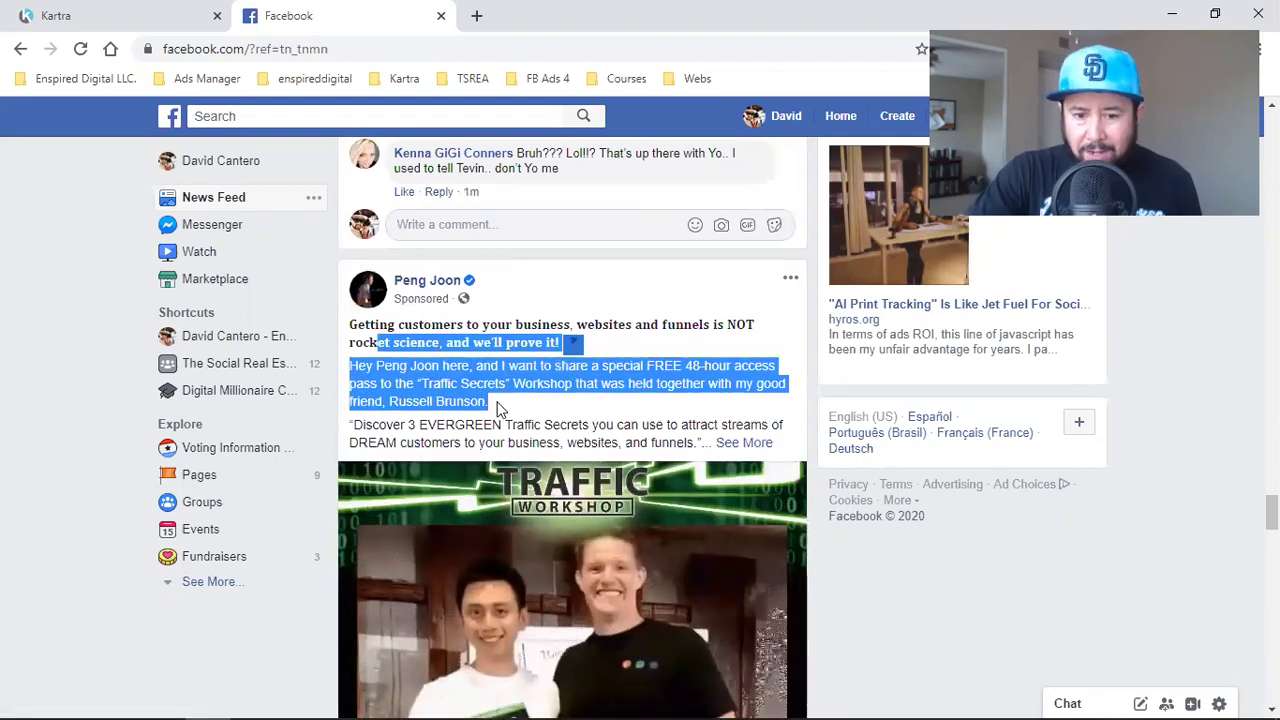
scroll(560, 440, down, 3)
scroll(566, 405, down, 2)
scroll(680, 430, down, 1)
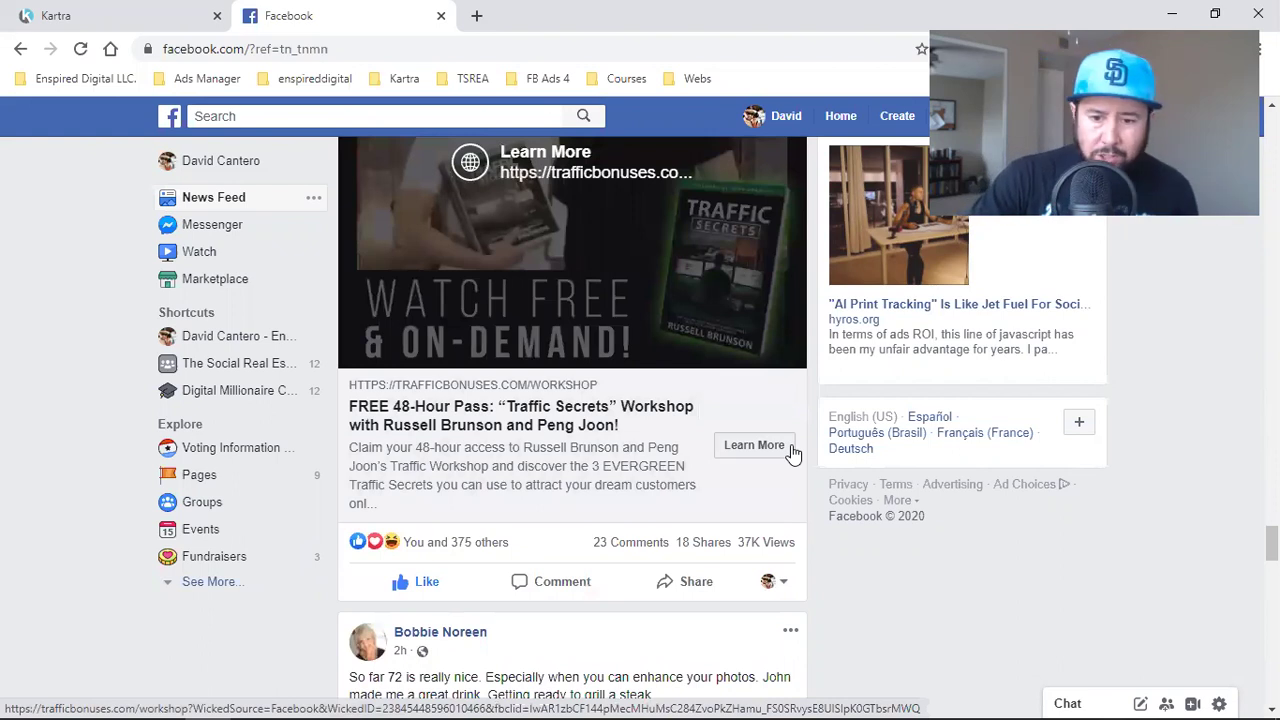
- Open the Traffic Workshop ClickFunnels landing page and bring up the 'Register Your Spot Now!' 48-hour pass popup
click(740, 452)
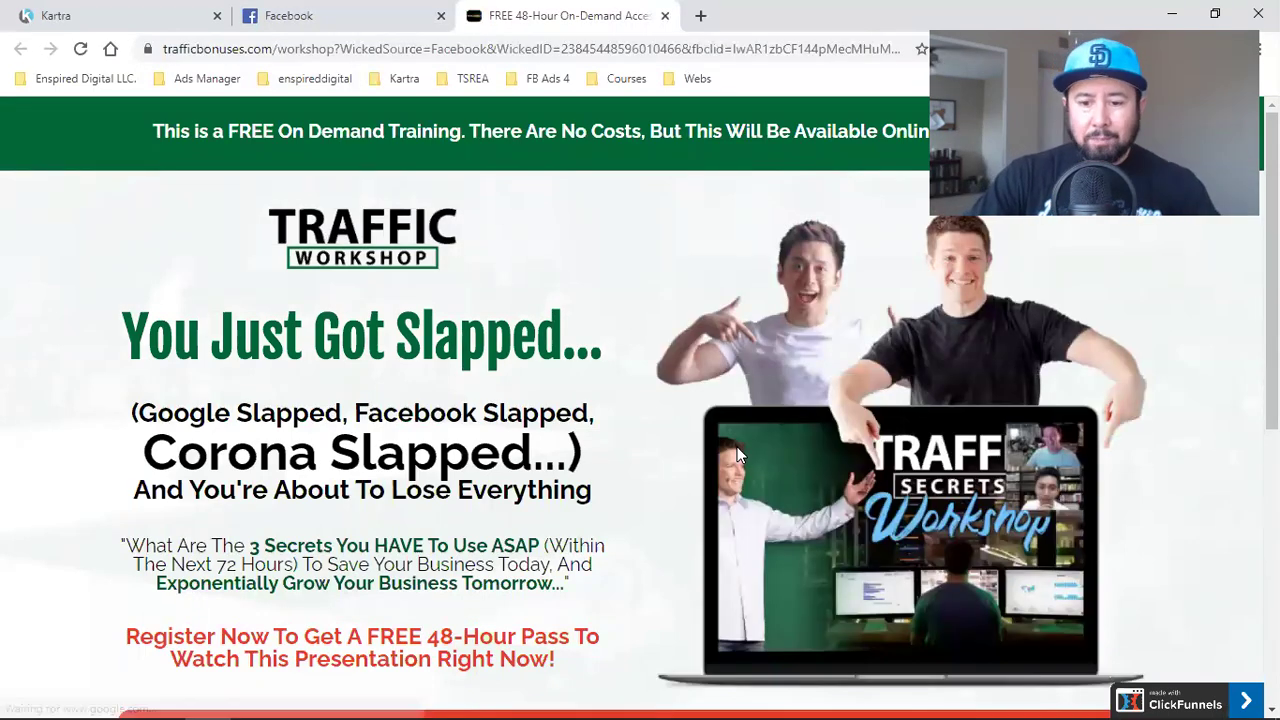
scroll(738, 455, down, 5)
click(772, 339)
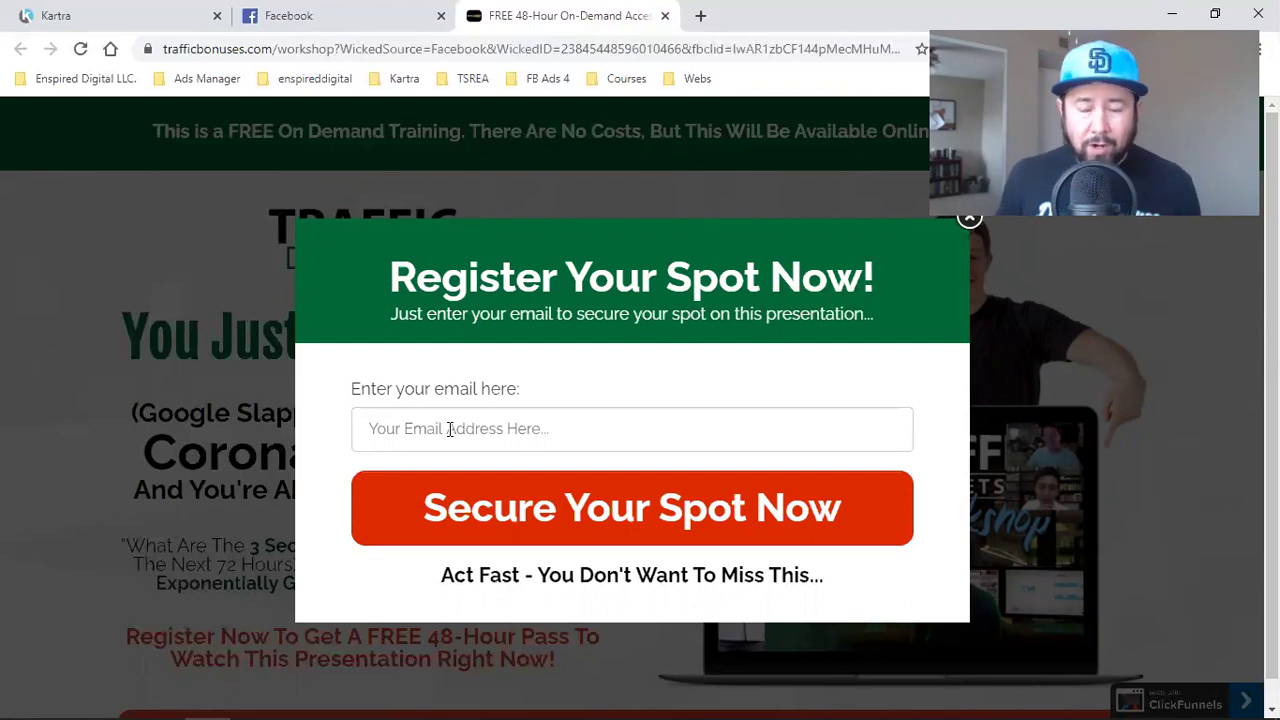
- Dismiss the ClickFunnels registration popup and return to the Kartra pages tab
click(1035, 395)
click(109, 16)
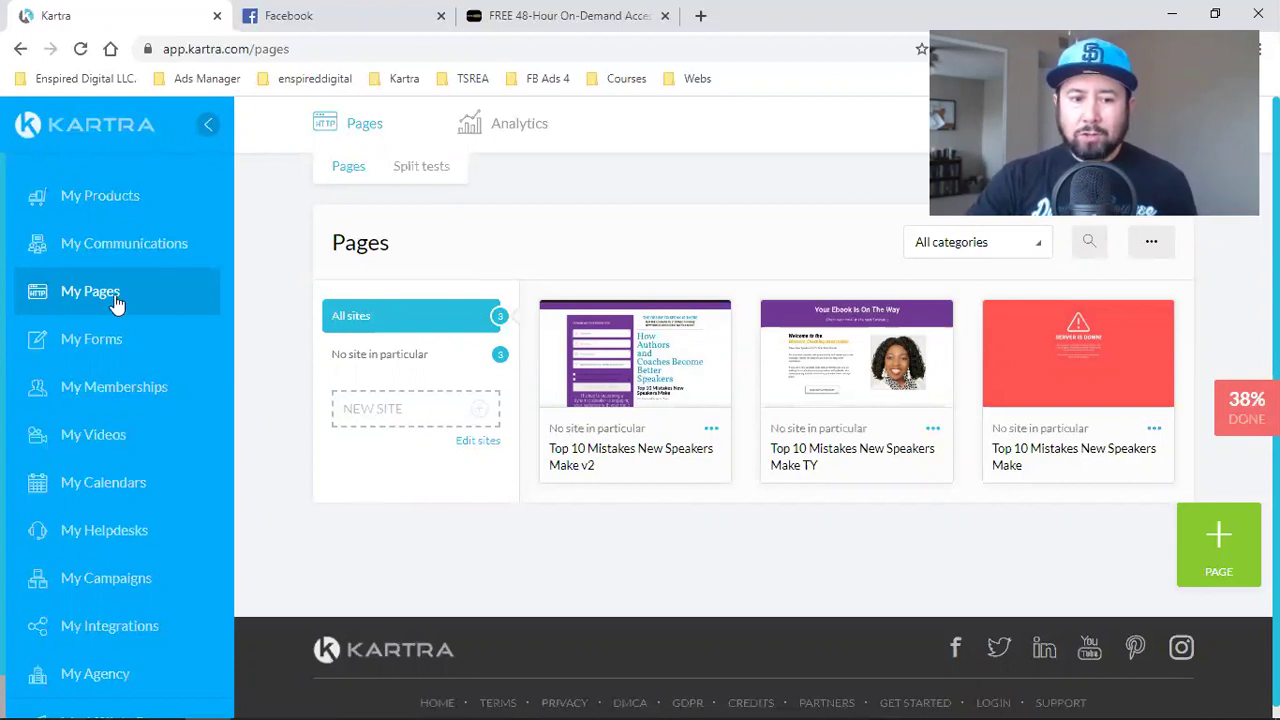
- View the Kartra contact lists, highlighting the Womens Caoching Association and General list names
click(116, 245)
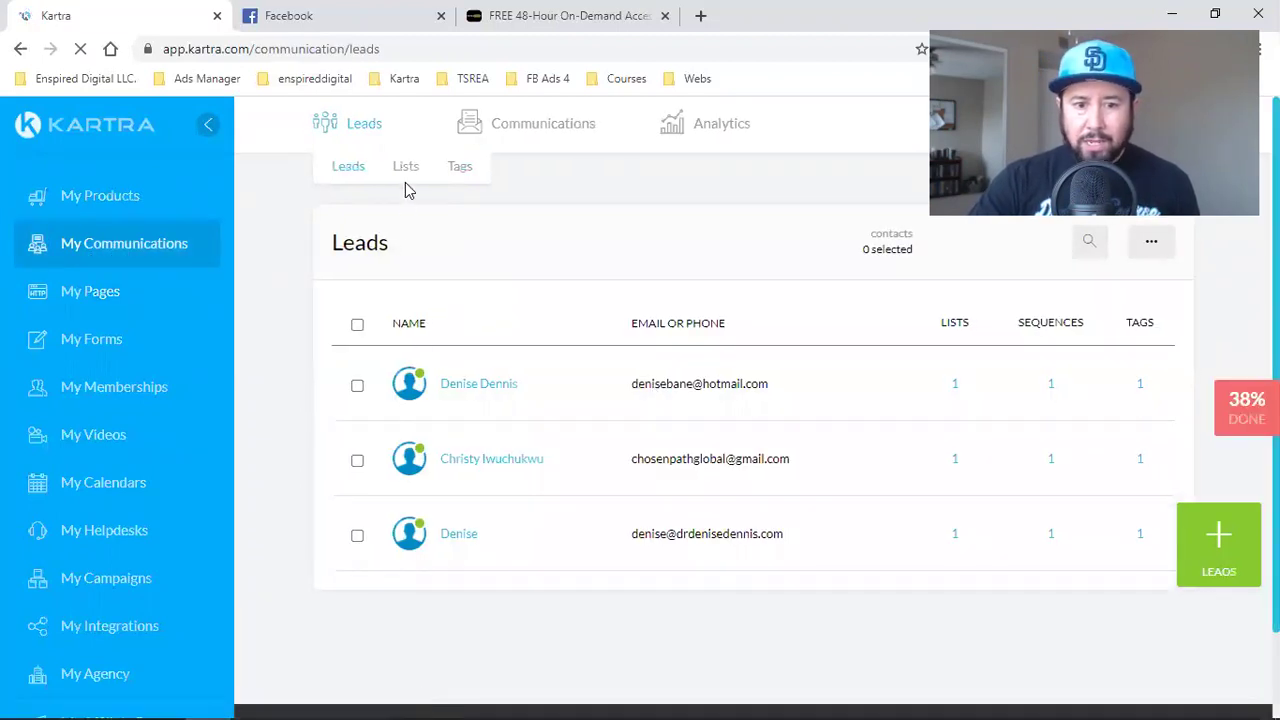
click(409, 178)
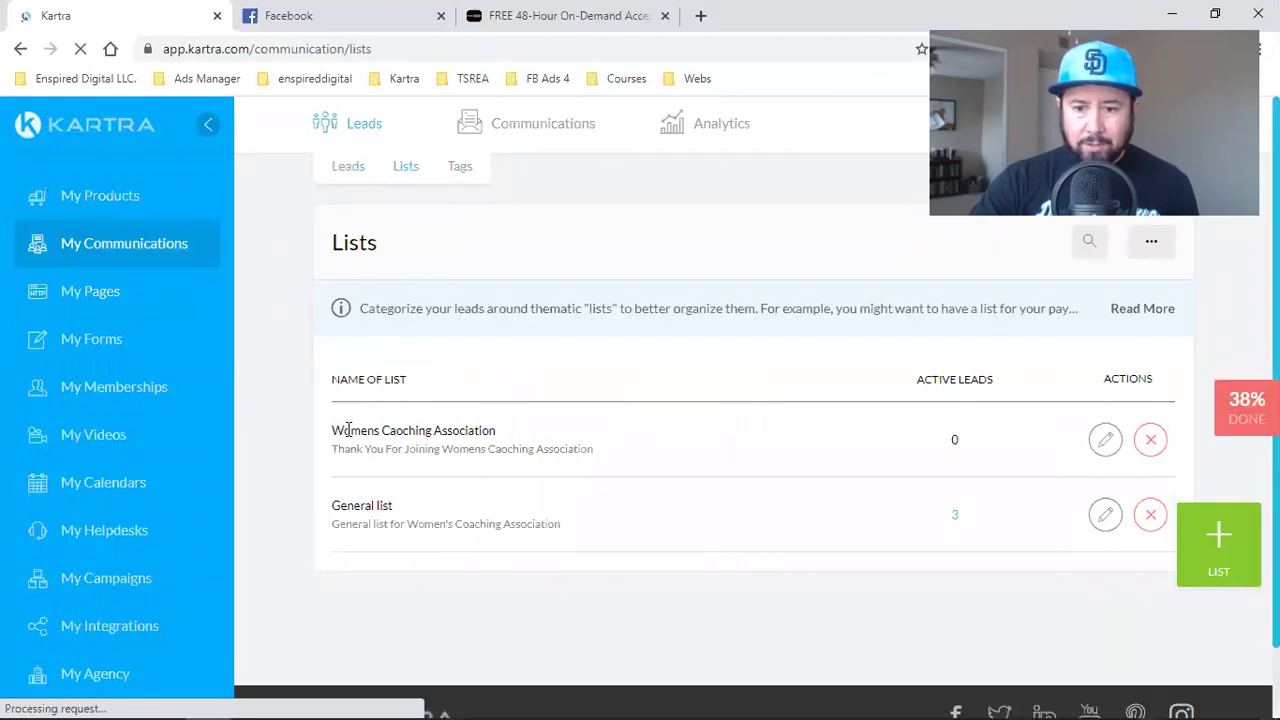
drag(343, 430, 496, 431)
drag(346, 506, 393, 507)
- Check the email sequences for the Top 10 Mistakes Sequence, then go to the pages list
mouse_move(545, 115)
click(531, 176)
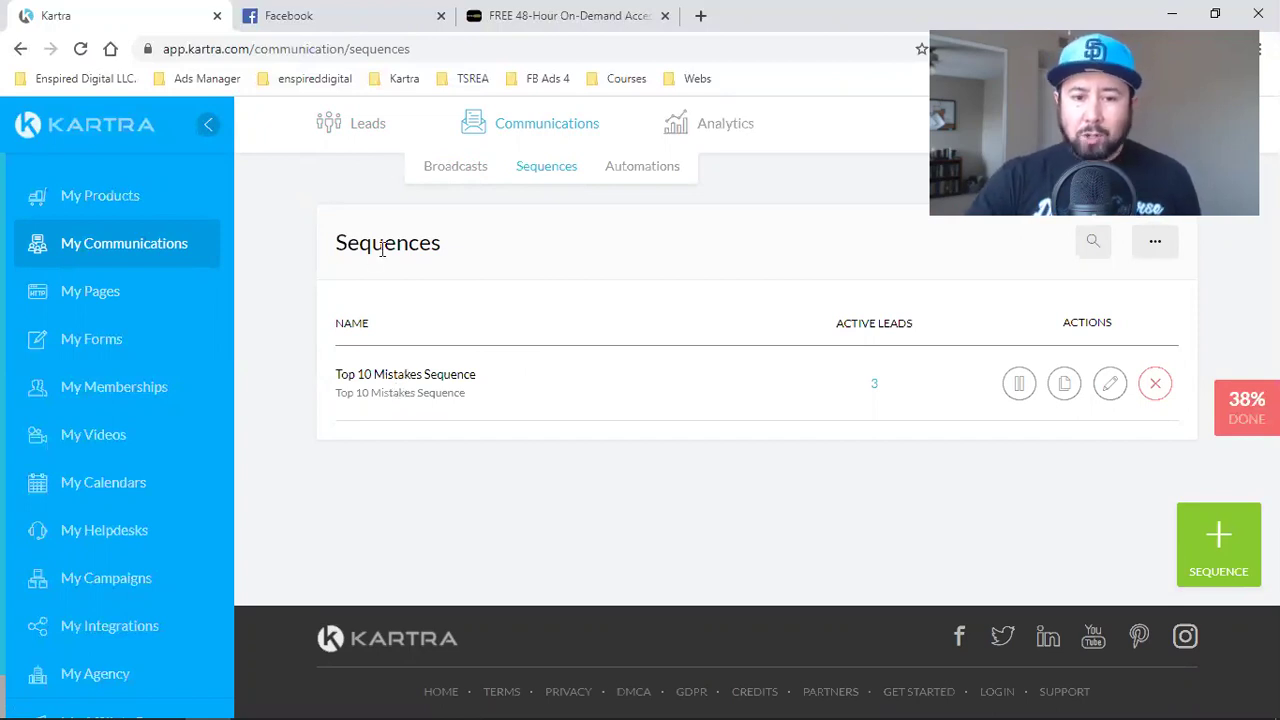
triple_click(397, 374)
click(75, 298)
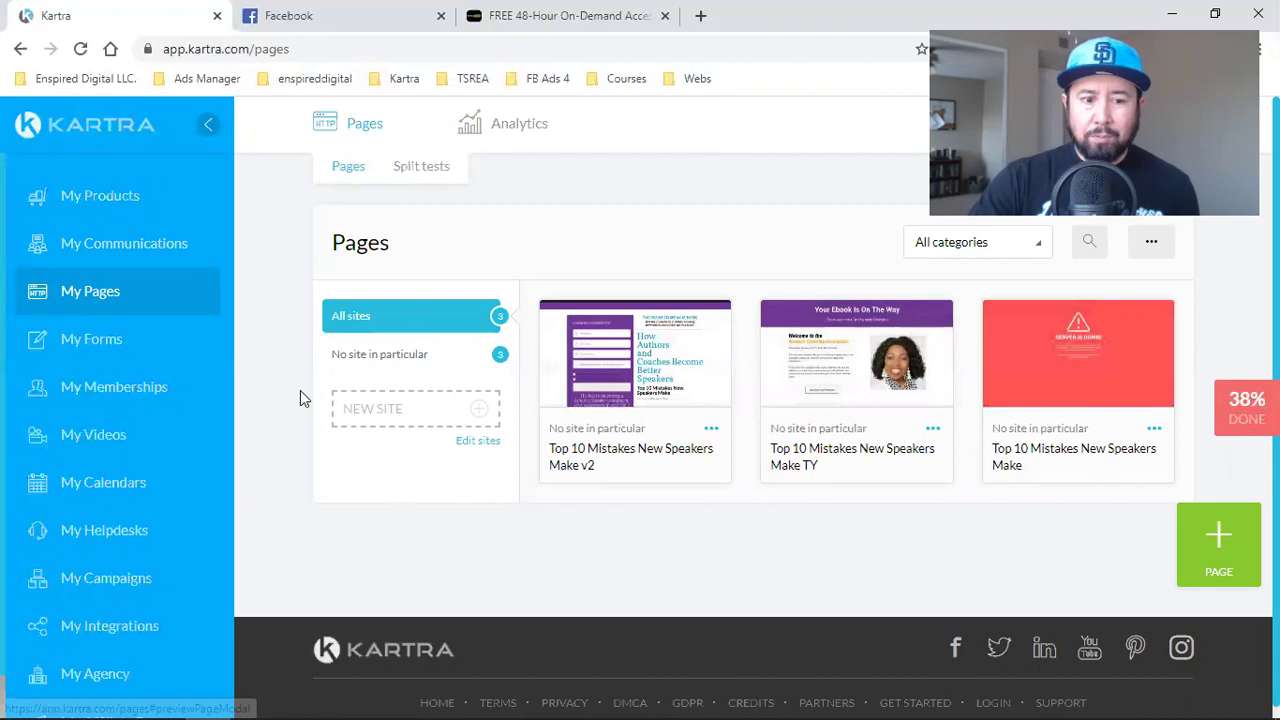
- Browse Kartra's My Forms, My Videos, My Calendars, My Products and My Communications sections
click(118, 342)
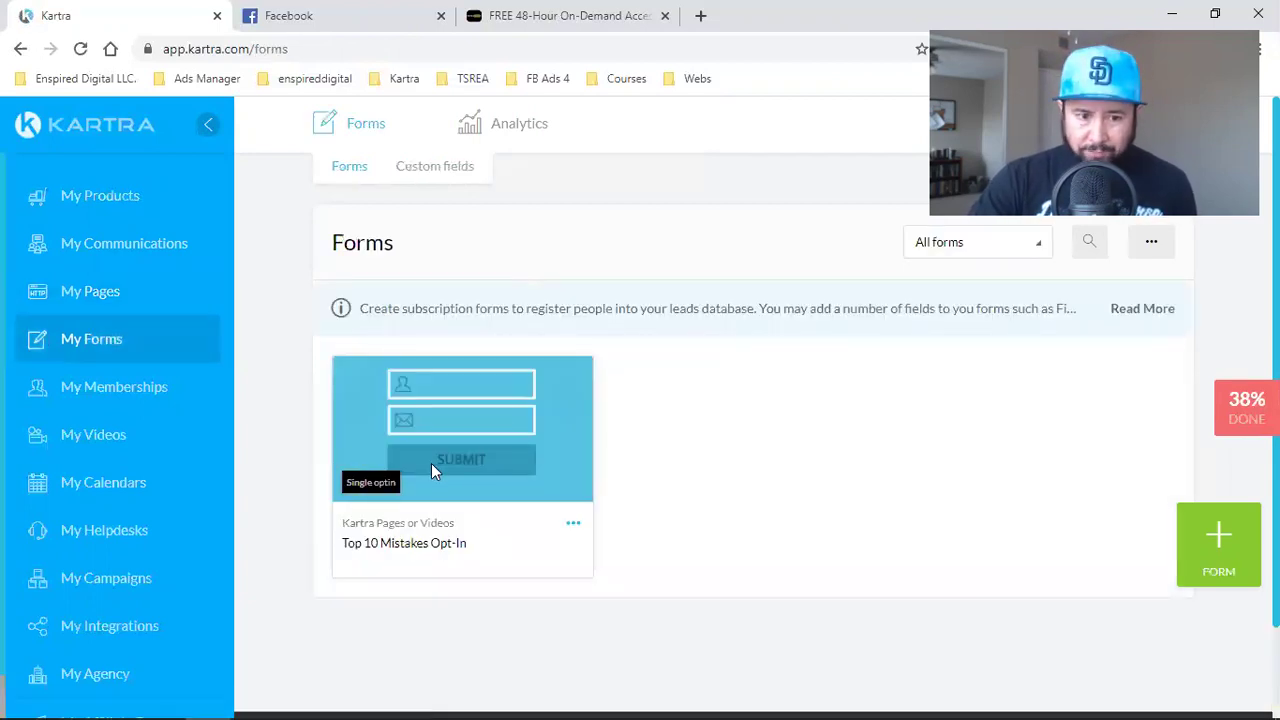
click(107, 438)
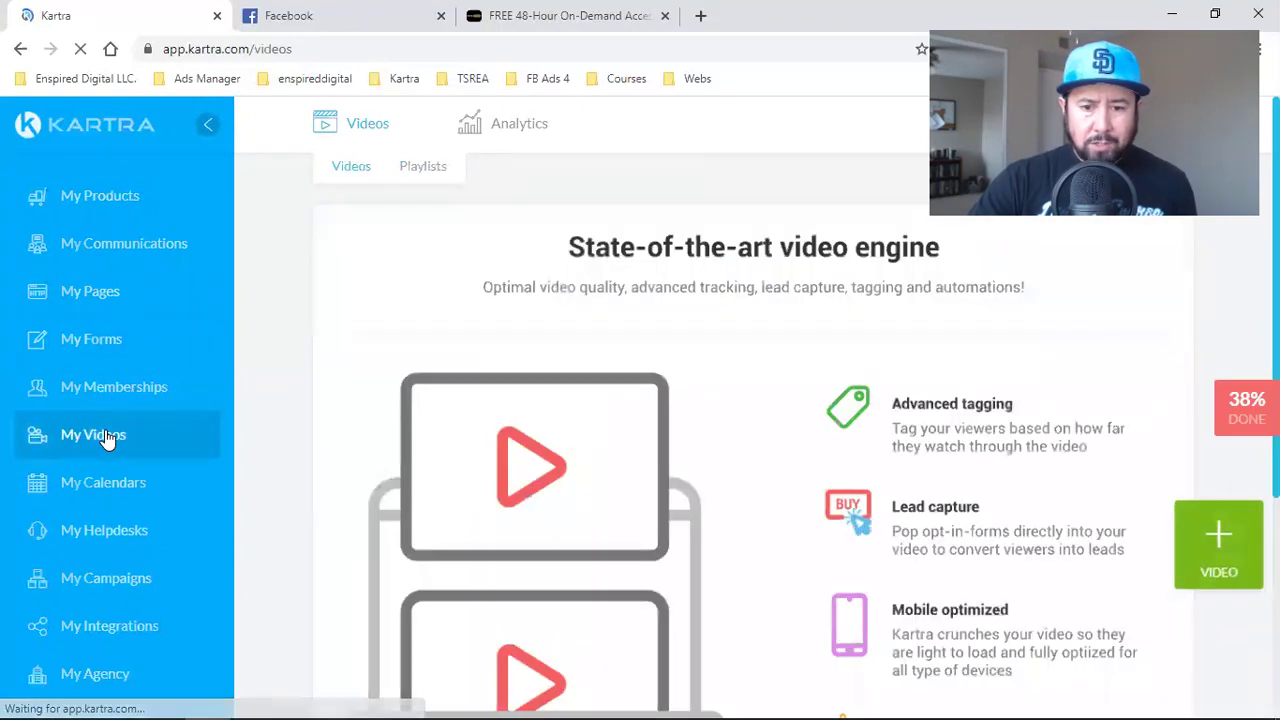
click(88, 484)
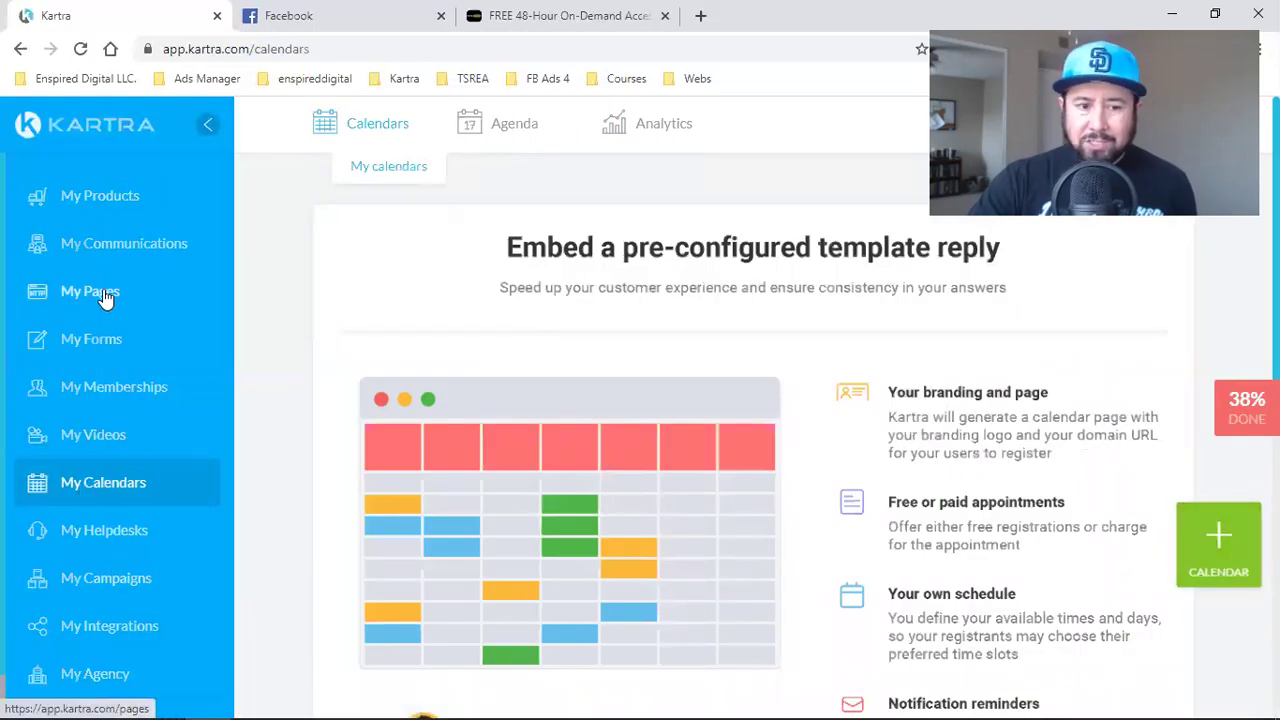
click(96, 201)
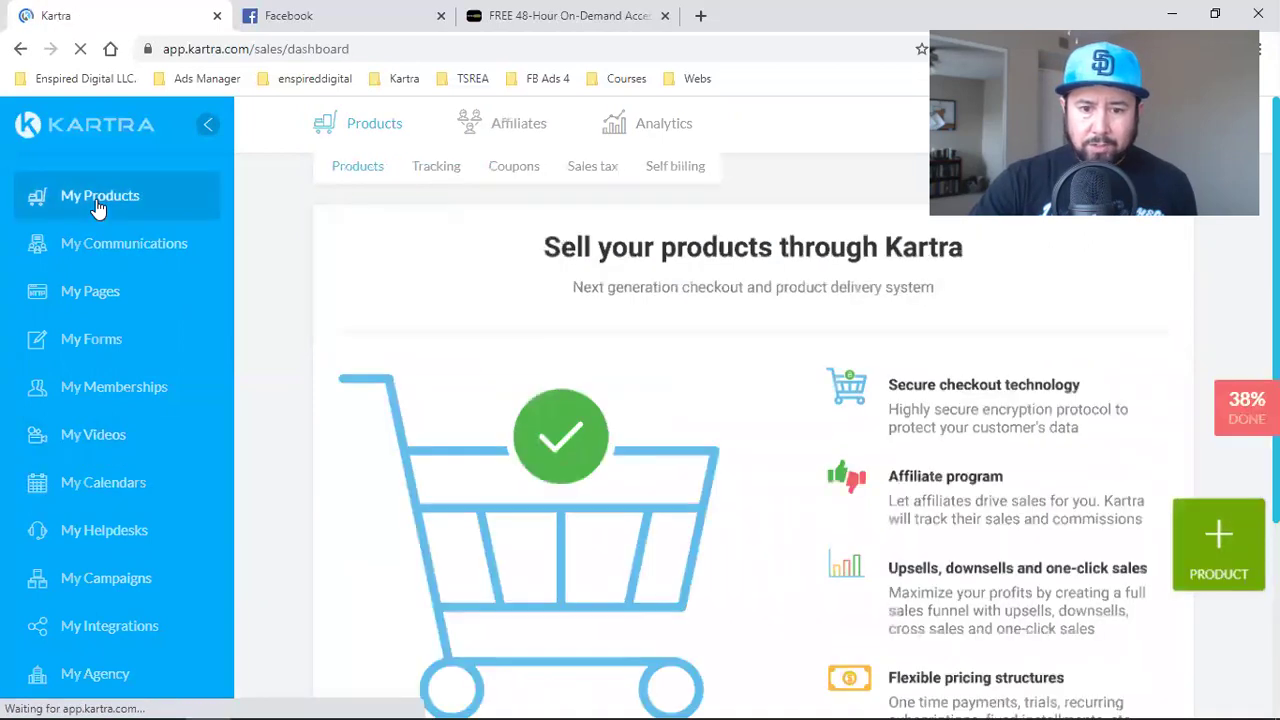
click(89, 255)
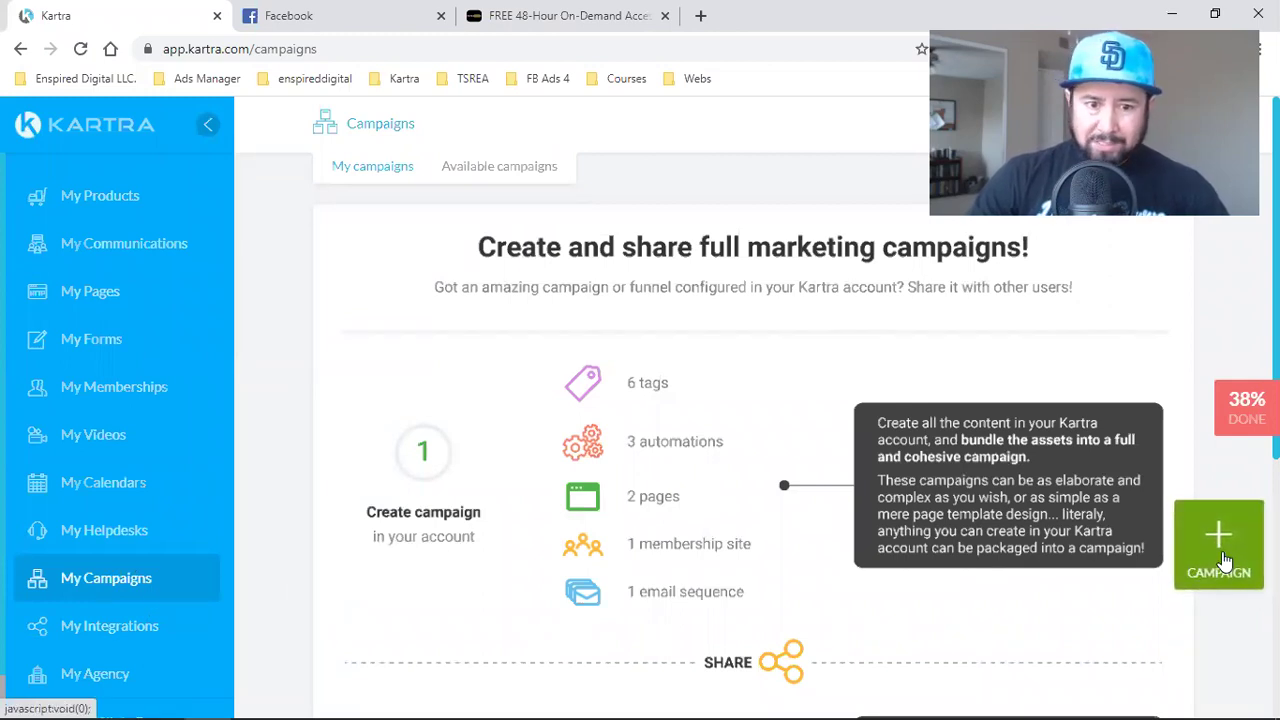
- Create a campaign named 'My Funnel' with the description 'Funnel from old account'
click(1224, 560)
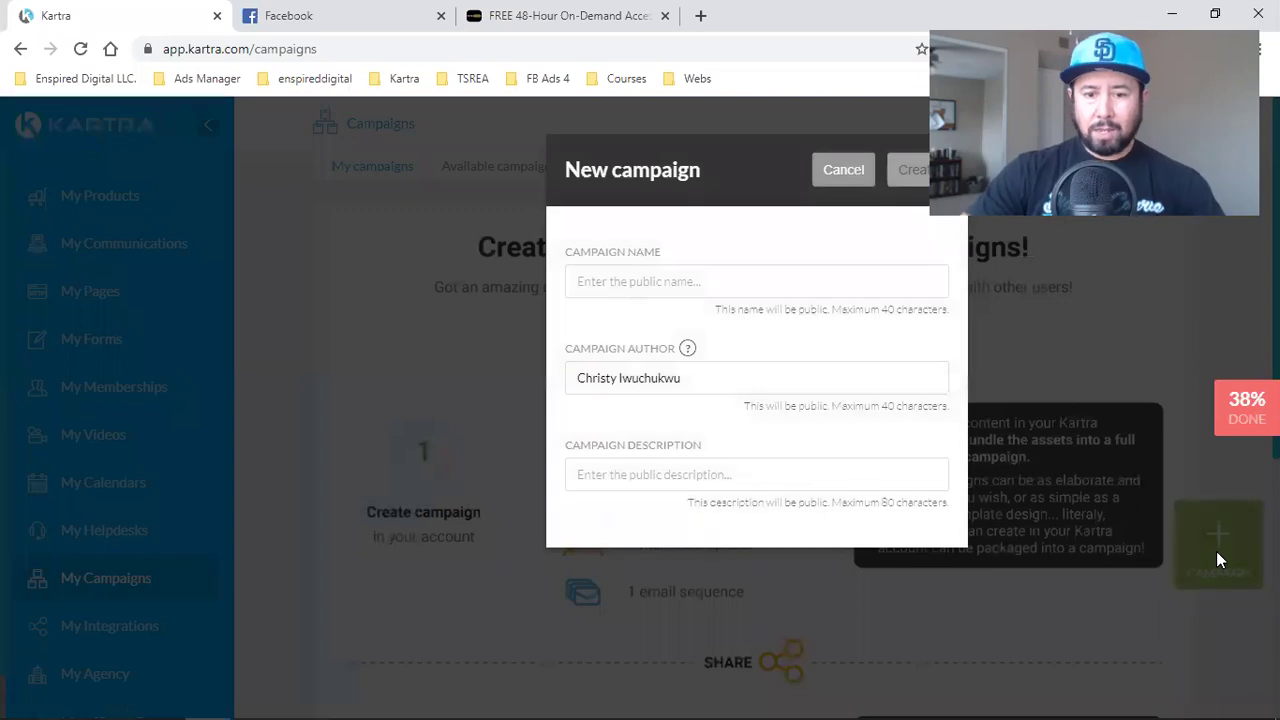
click(607, 272)
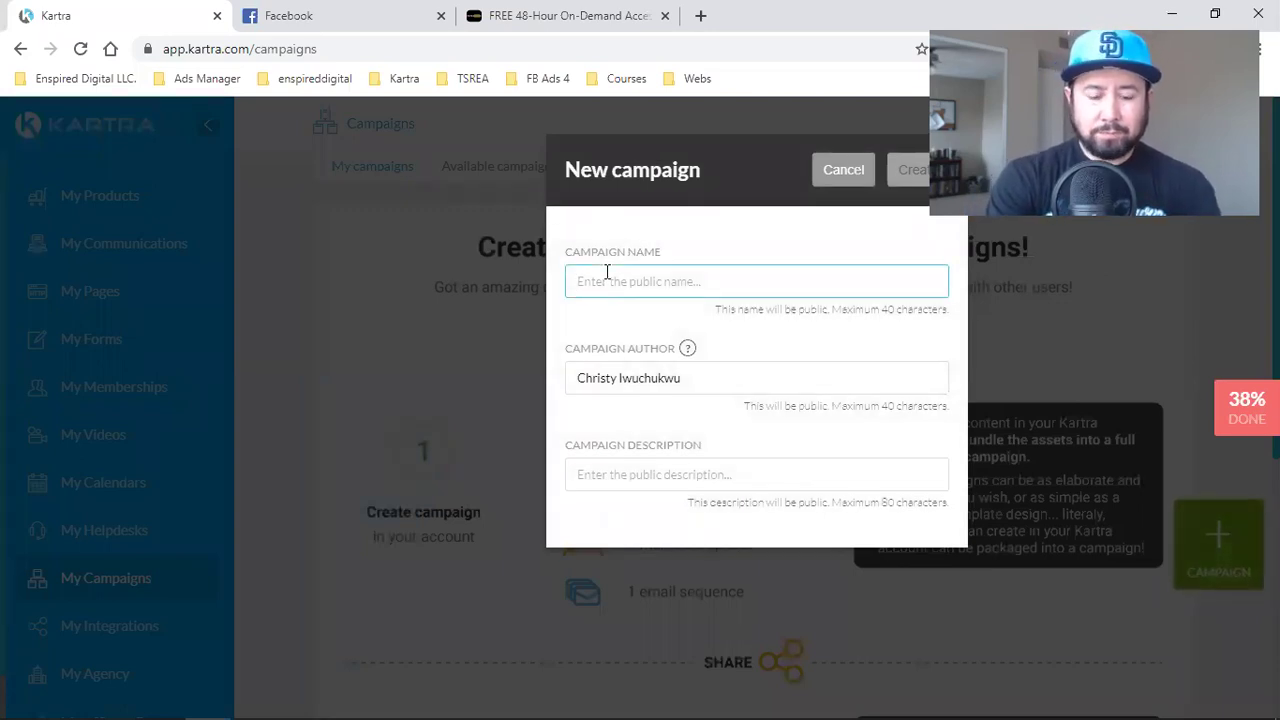
text(My Funnel)
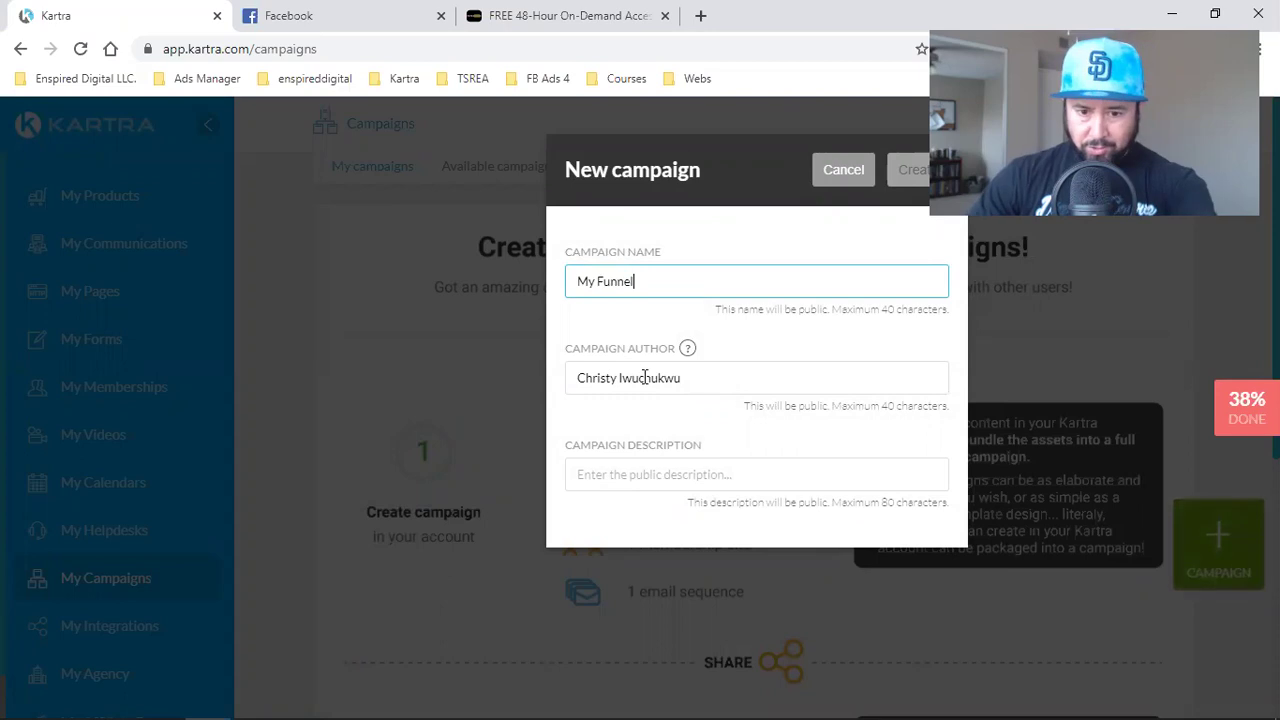
click(655, 474)
text(Funn)
text(nel f)
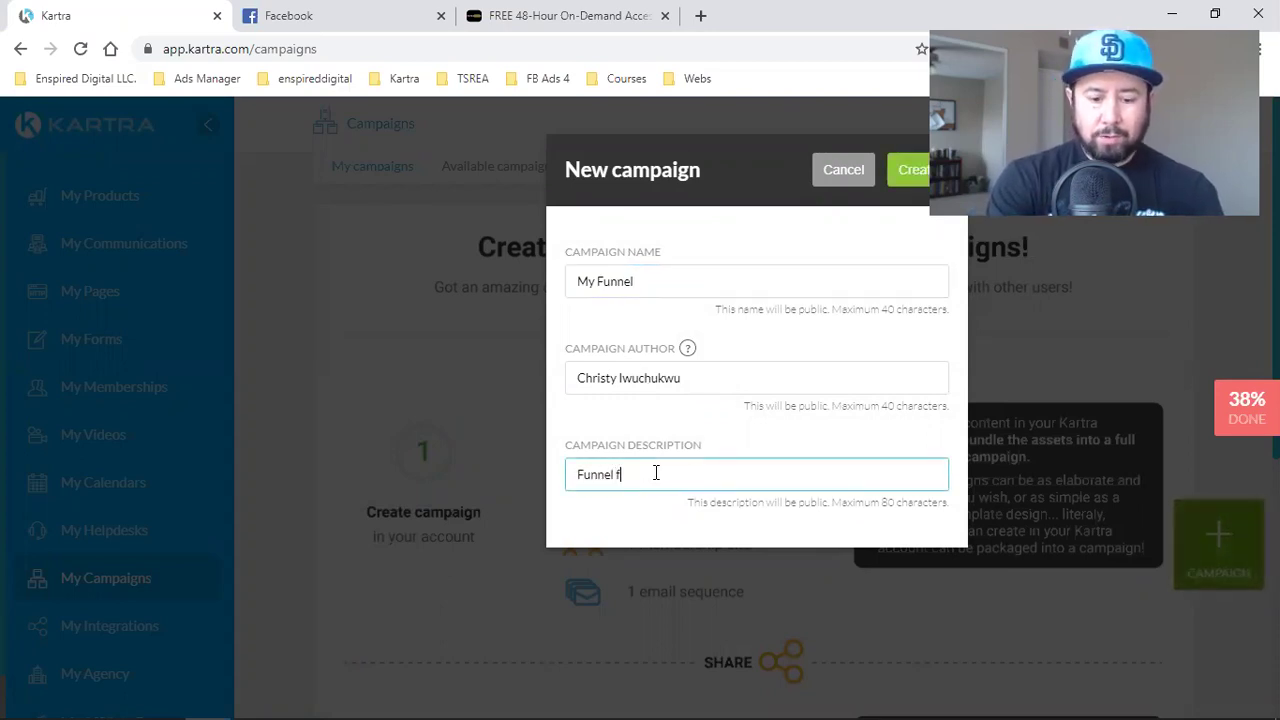
text(rom ou acc)
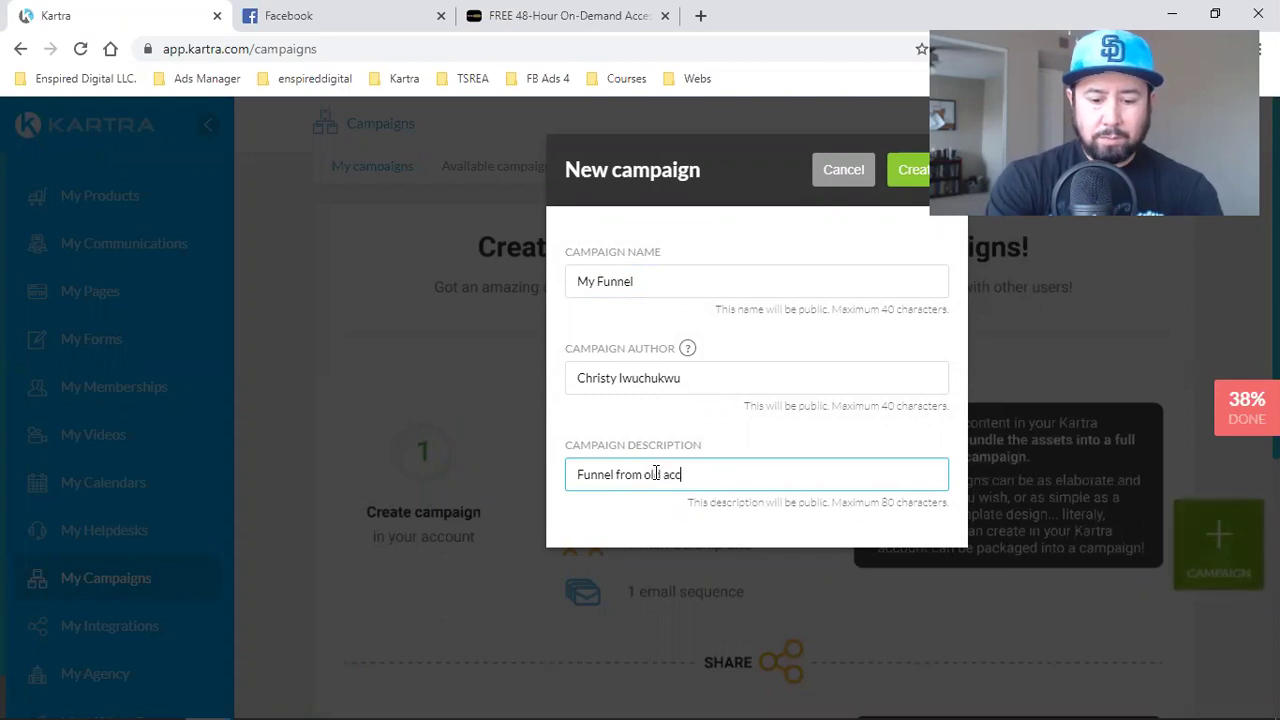
text(ount)
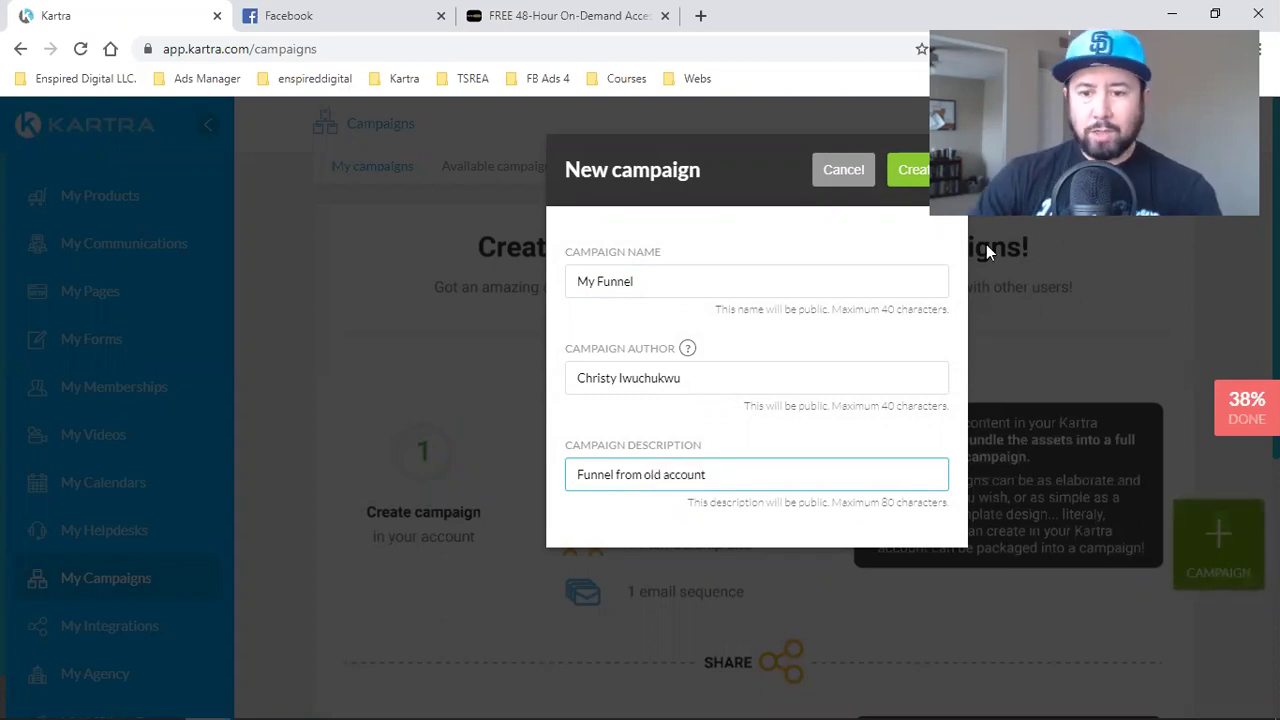
key(Return)
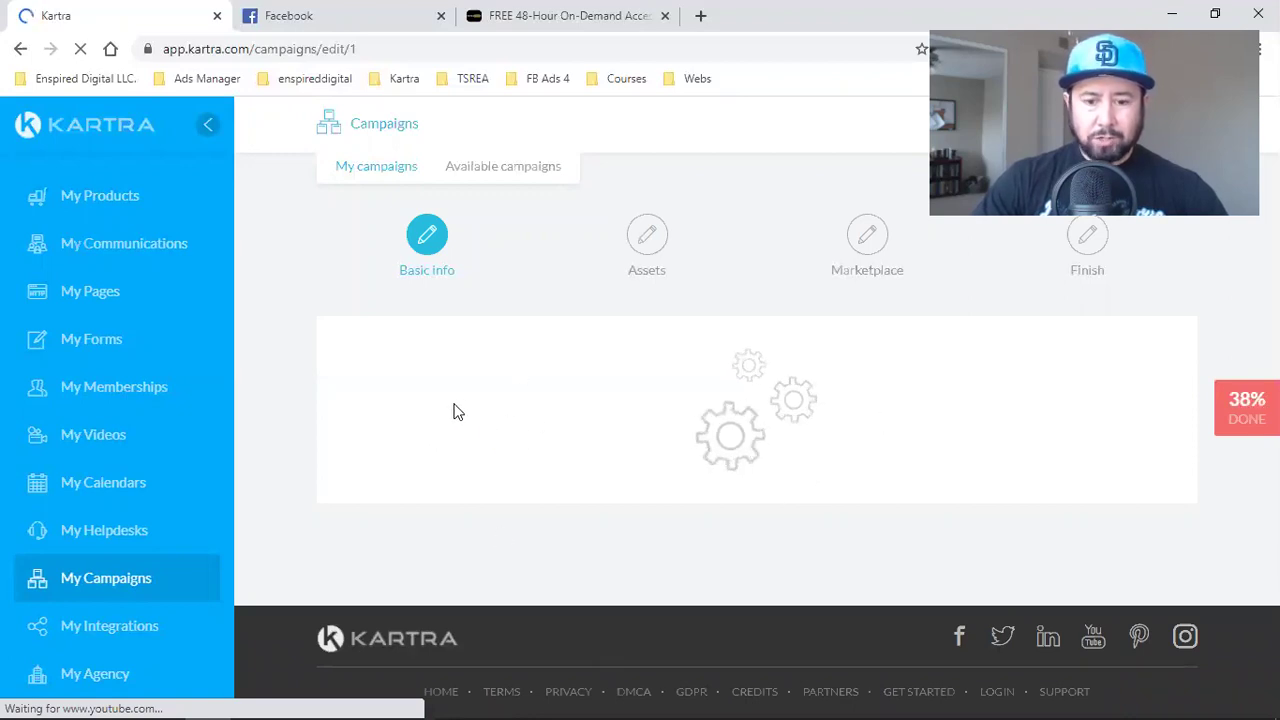
- Check the campaign's Upload thumbnail section, then load canva.com in a new tab
scroll(455, 478, down, 4)
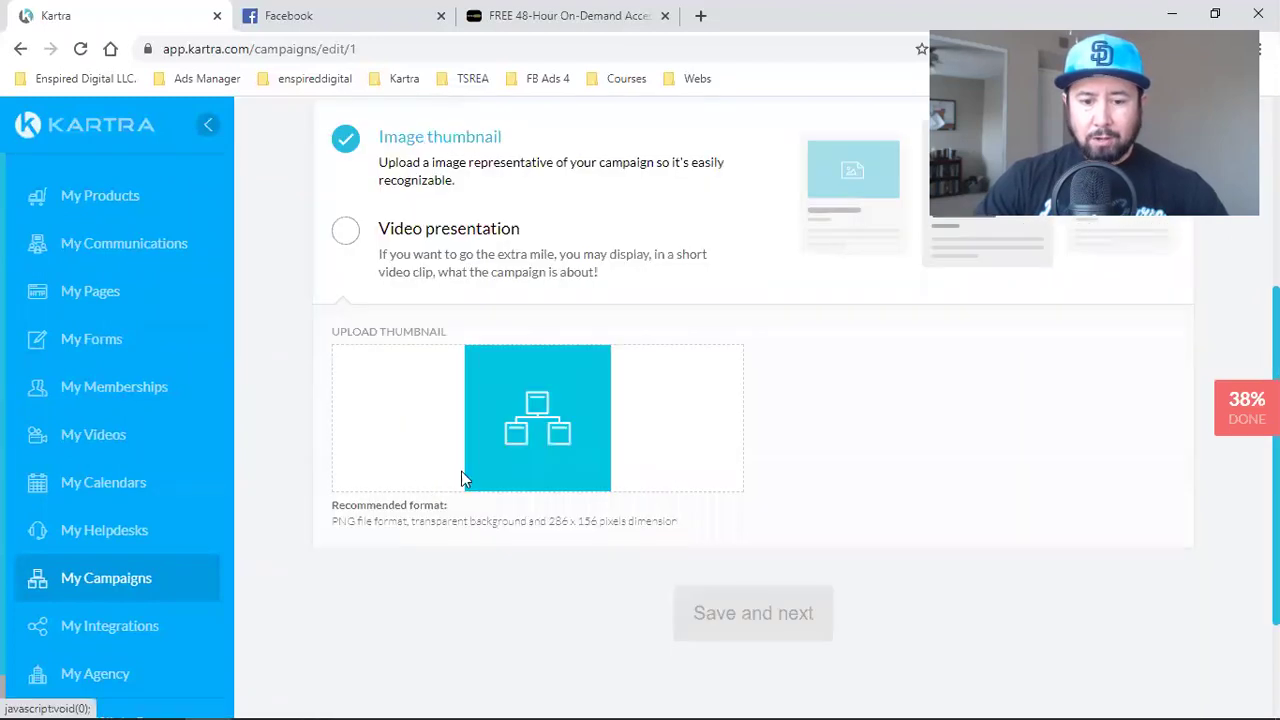
scroll(495, 460, up, 1)
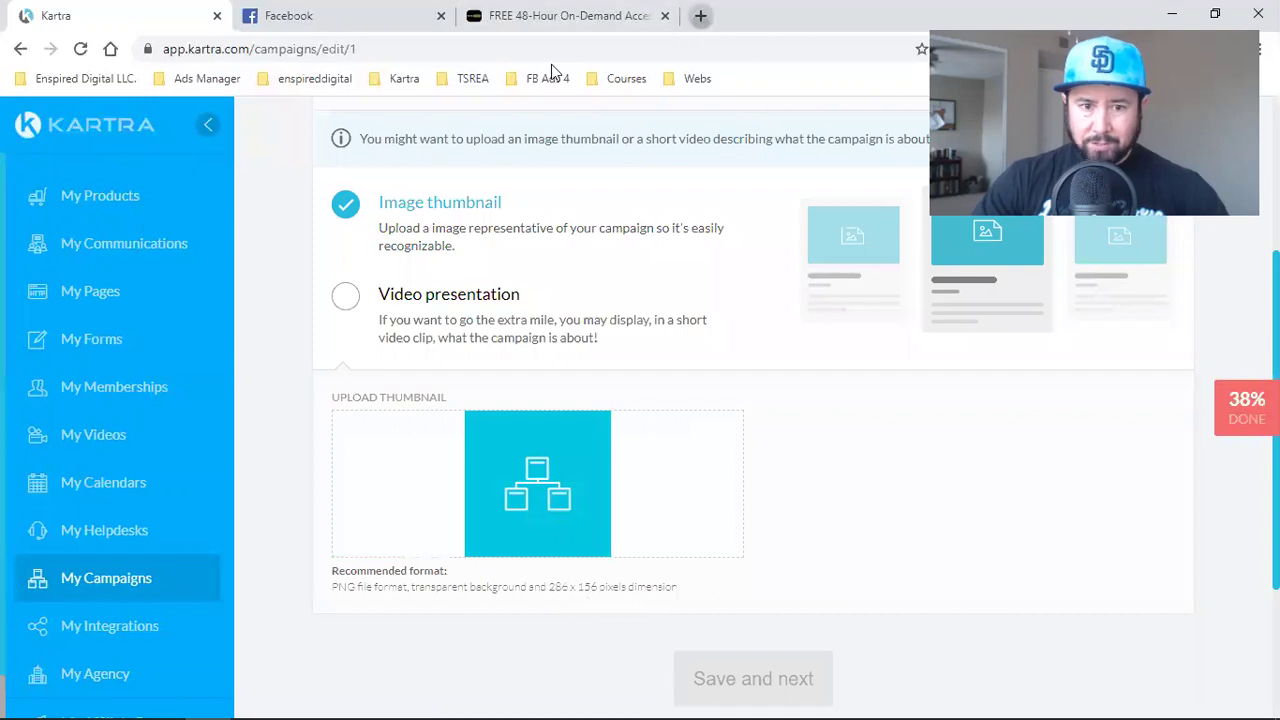
key(ctrl+t)
text(canva.com)
key(Return)
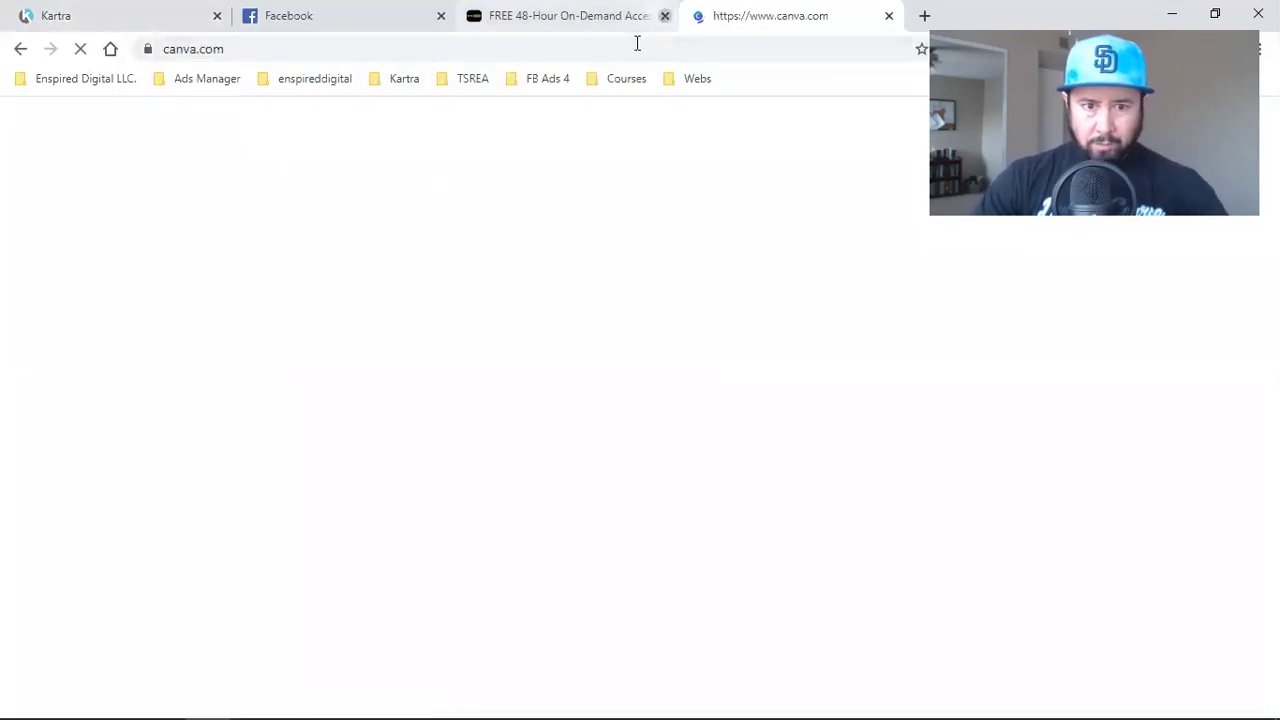
- Close the spare tab and create a blank 286 × 156 px custom-size Canva design
click(664, 16)
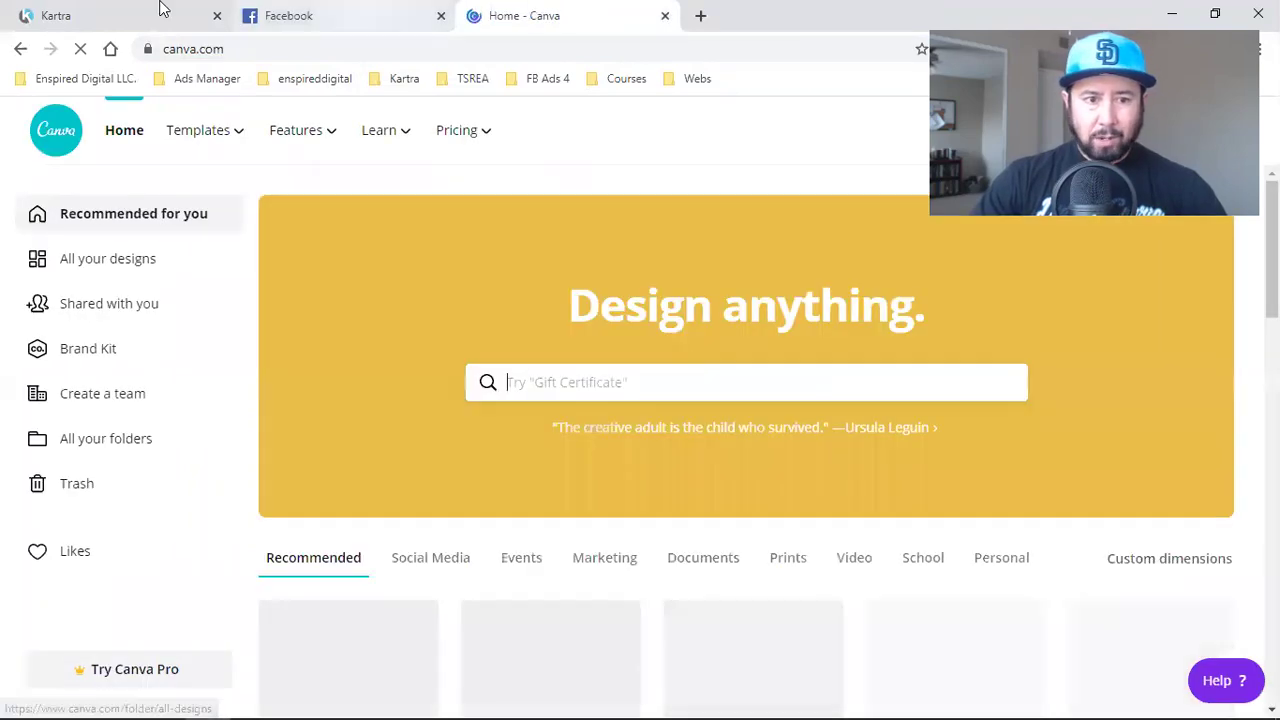
click(163, 12)
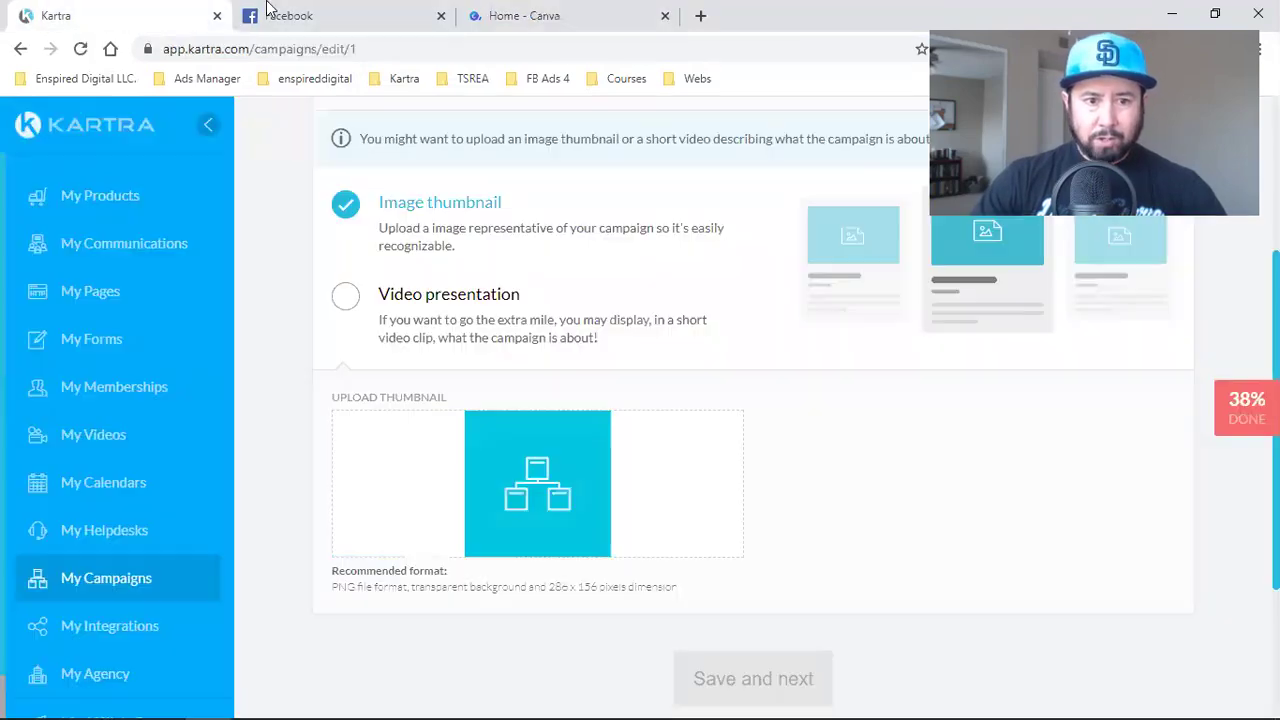
click(519, 12)
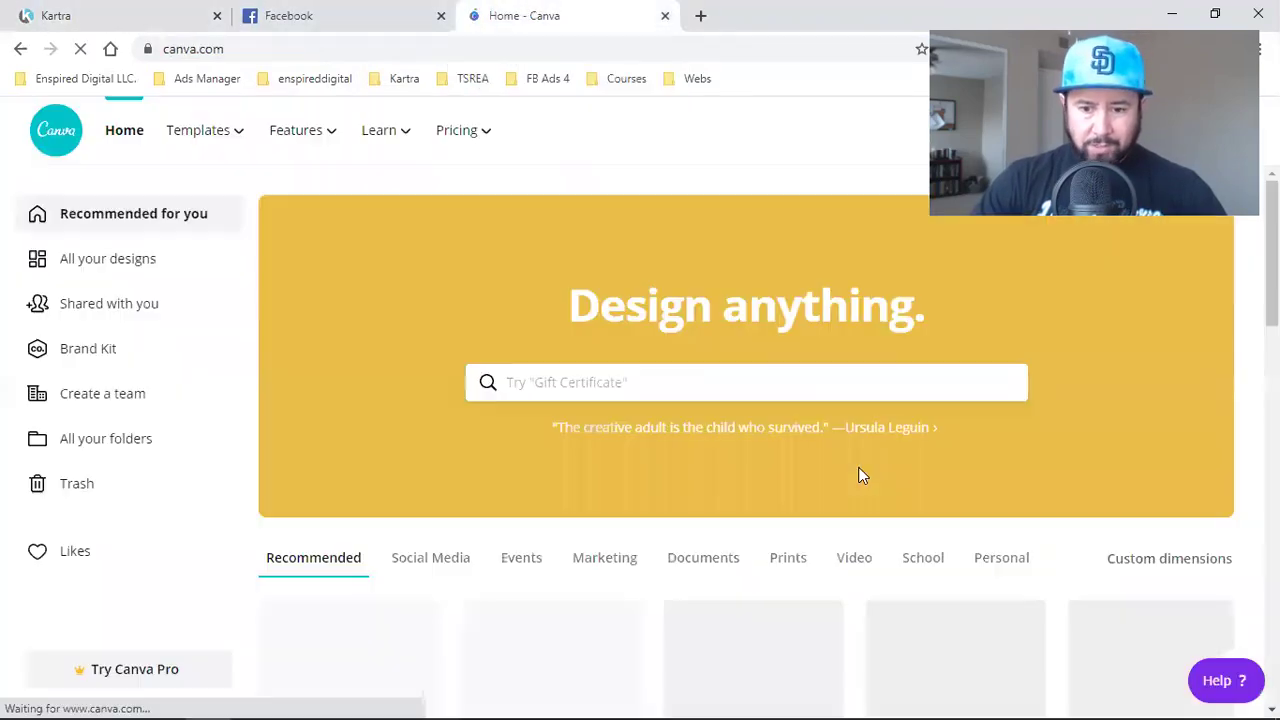
click(1178, 562)
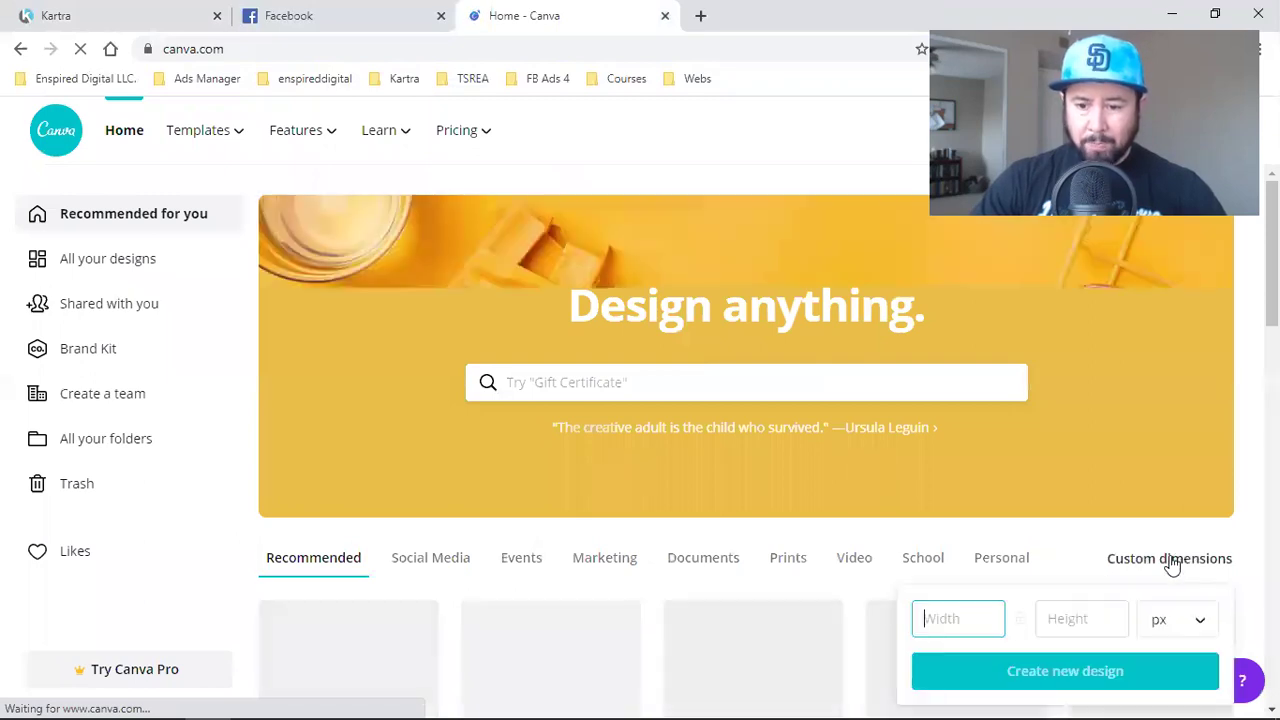
text(286)
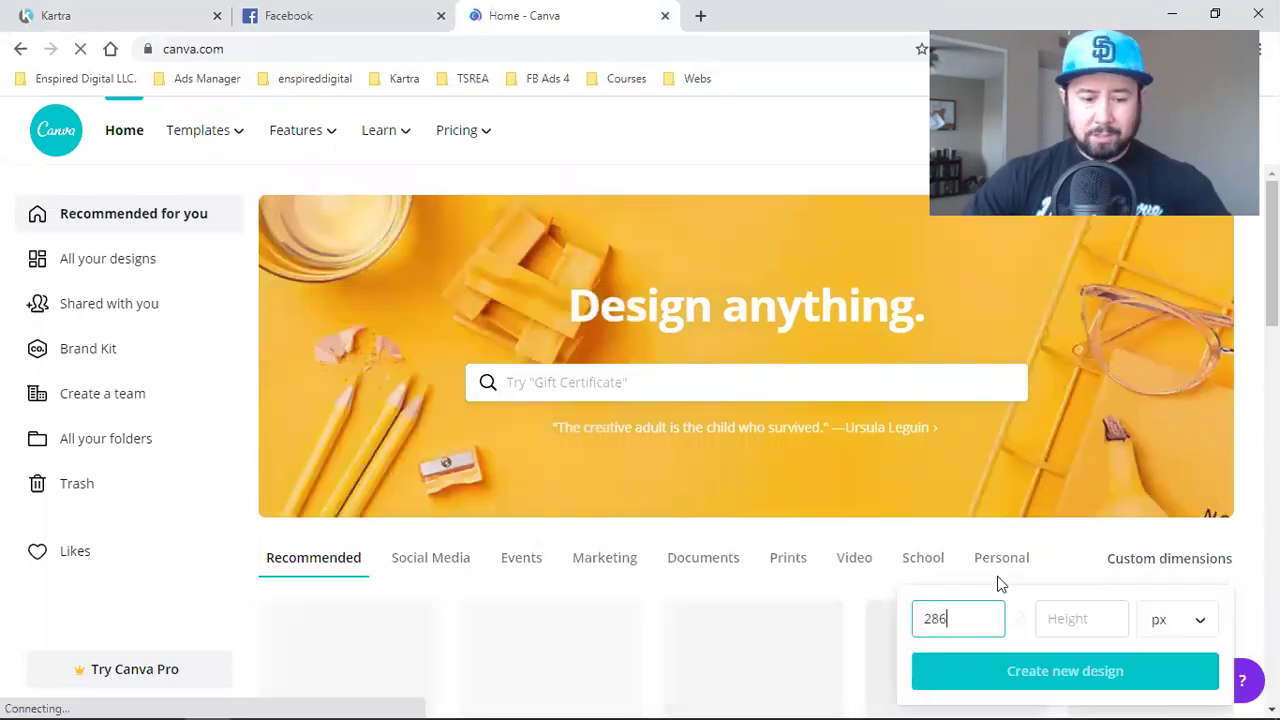
key(Tab)
text(156)
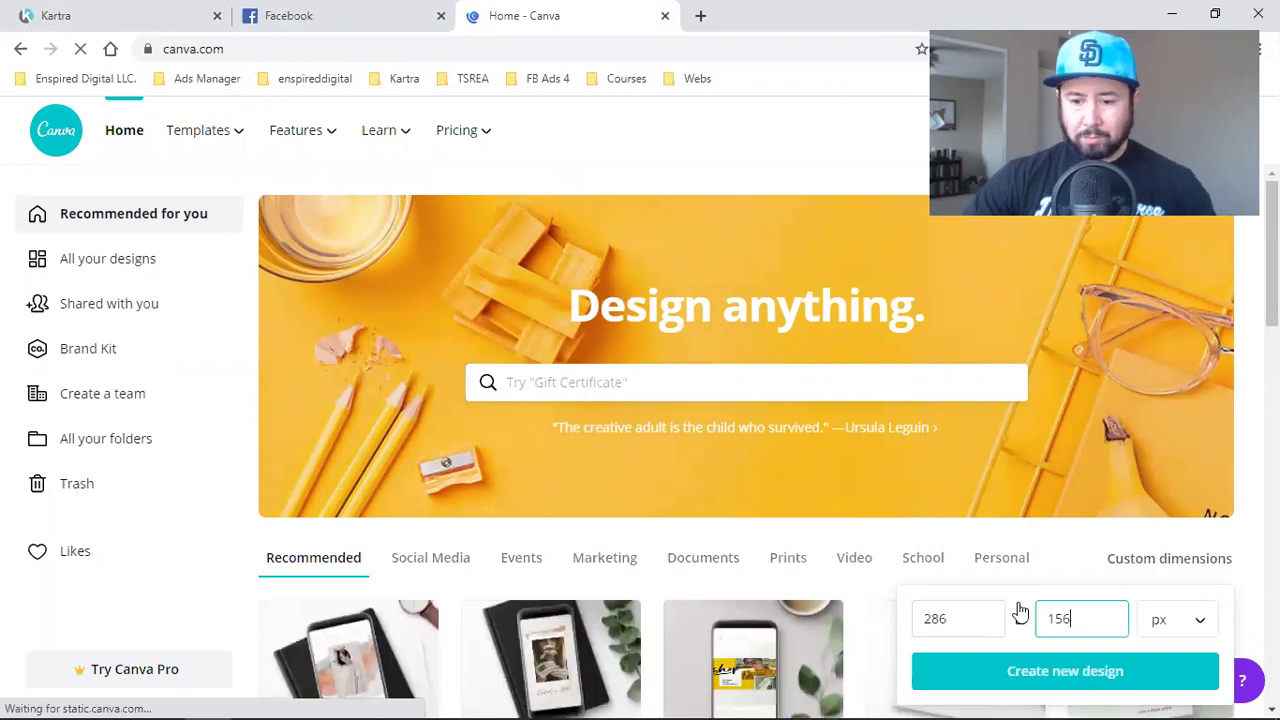
click(1049, 683)
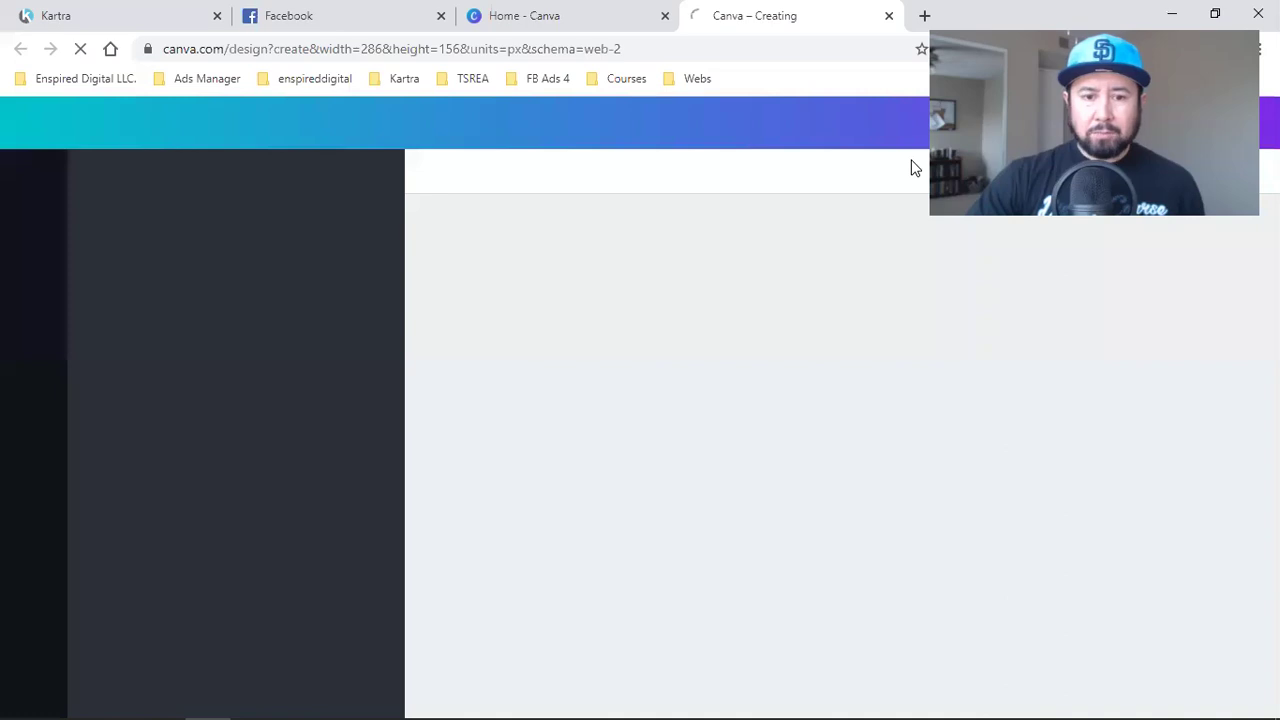
- Load google.com in another new browser tab
click(925, 16)
text(google.com)
key(Return)
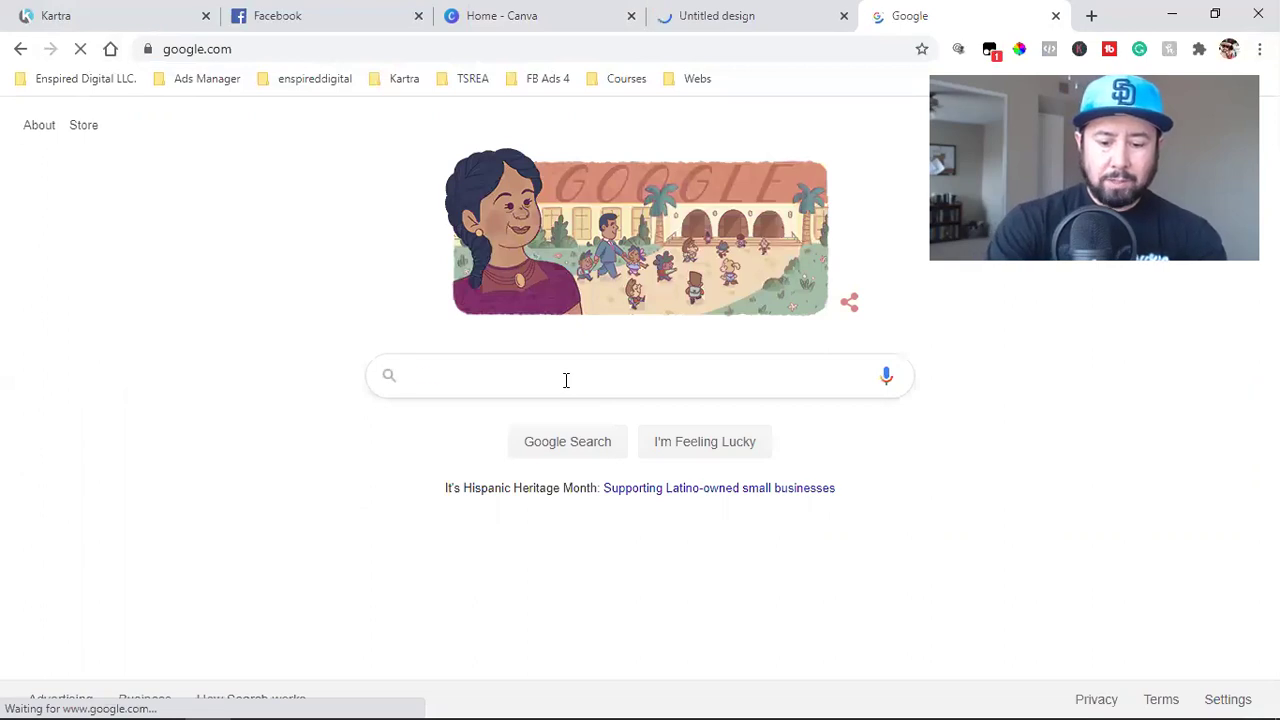
- Search Google Images for 'Public speaking' and scroll through the results
text(Public speaking)
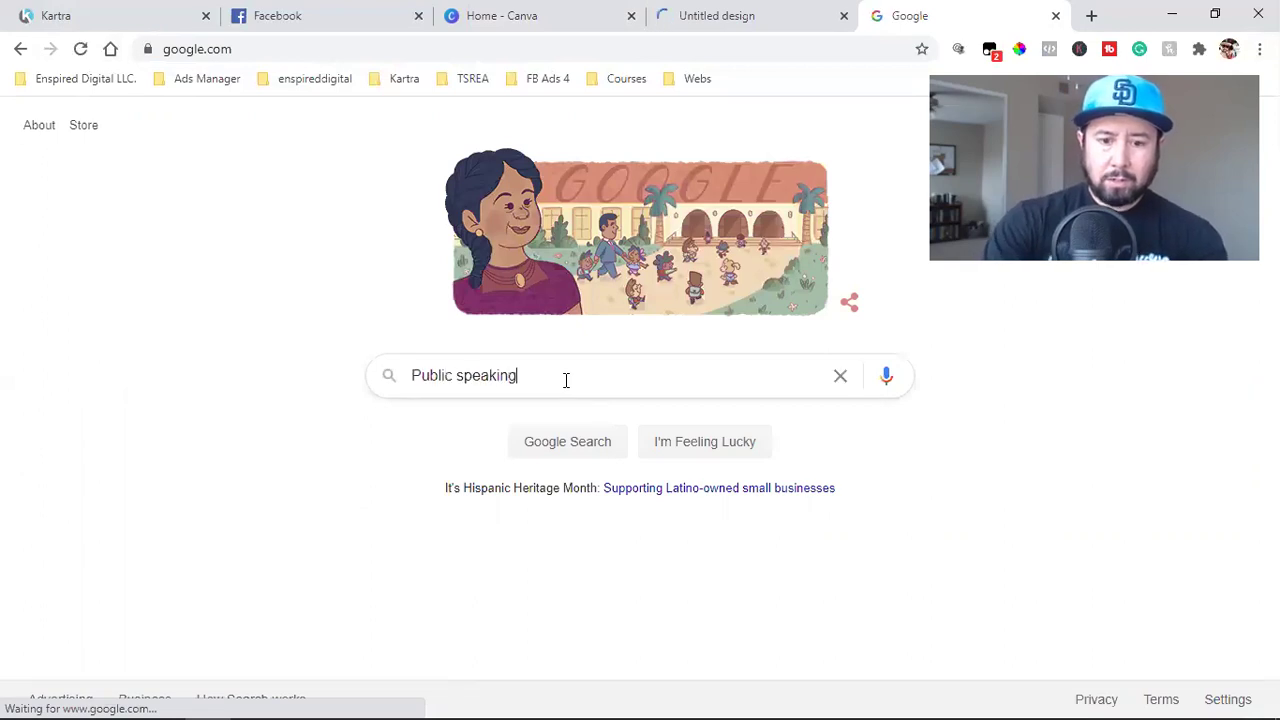
key(Return)
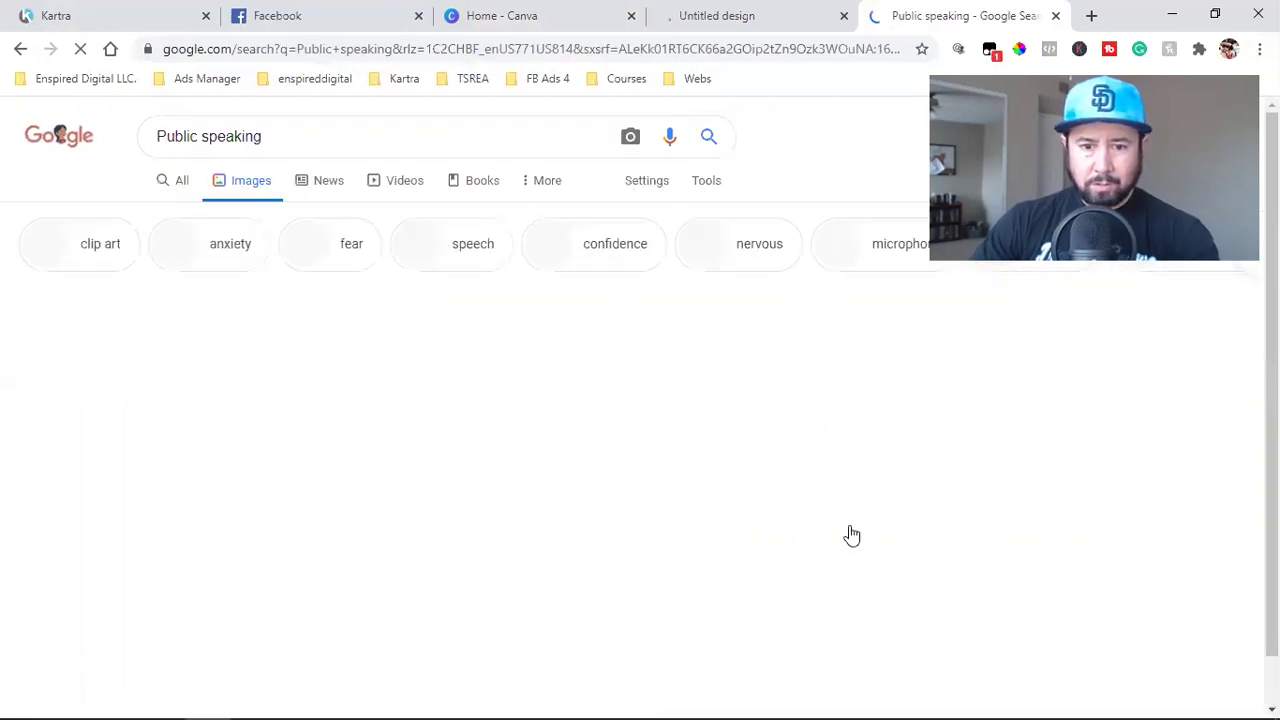
scroll(727, 478, down, 6)
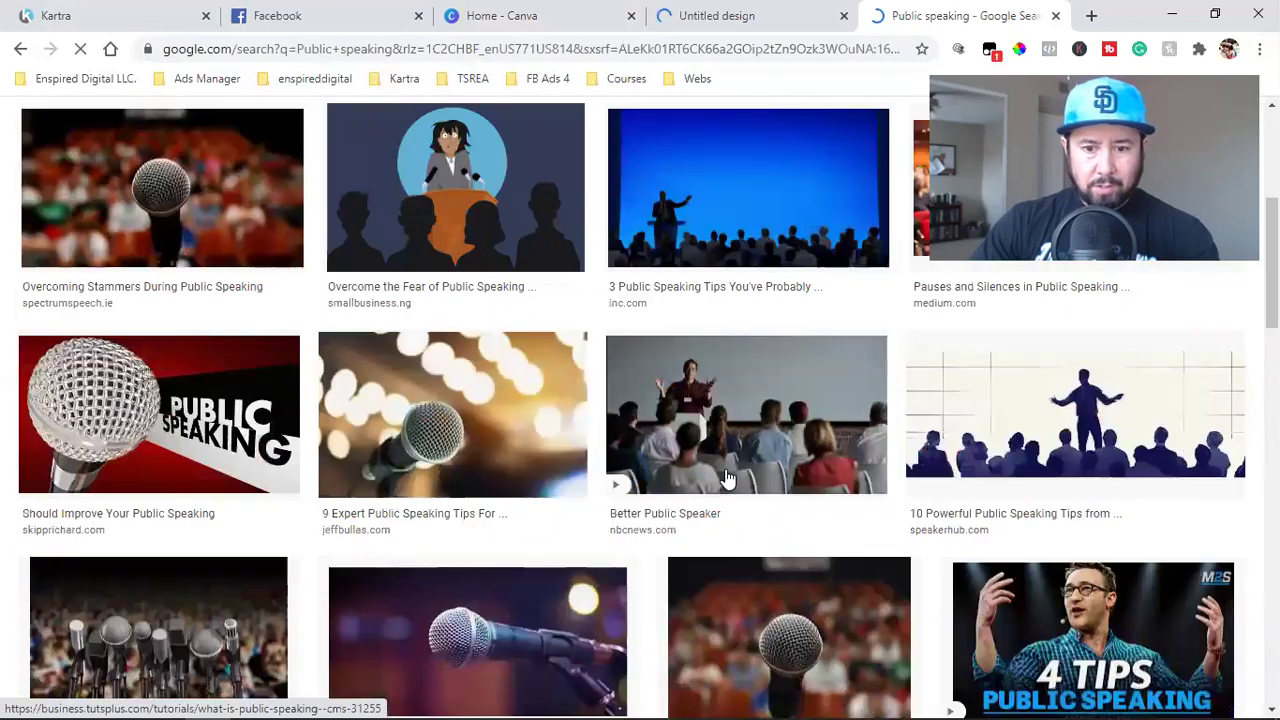
scroll(505, 492, down, 2)
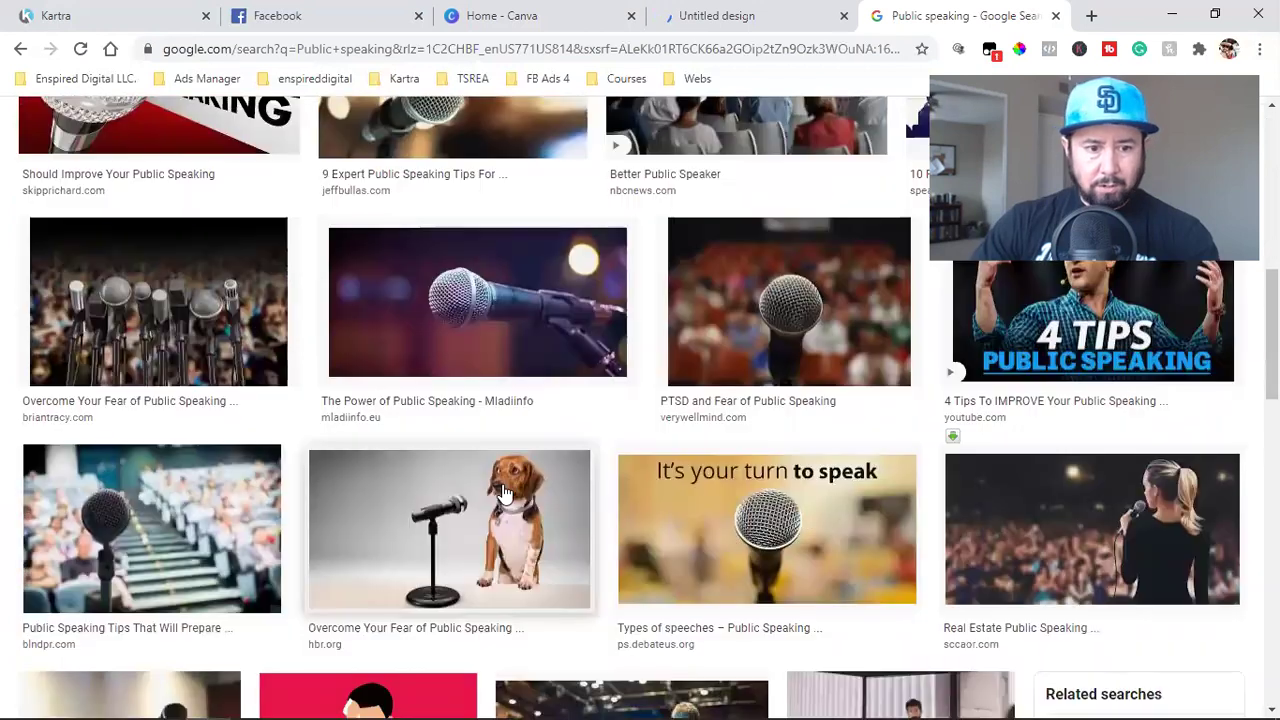
scroll(505, 492, down, 1)
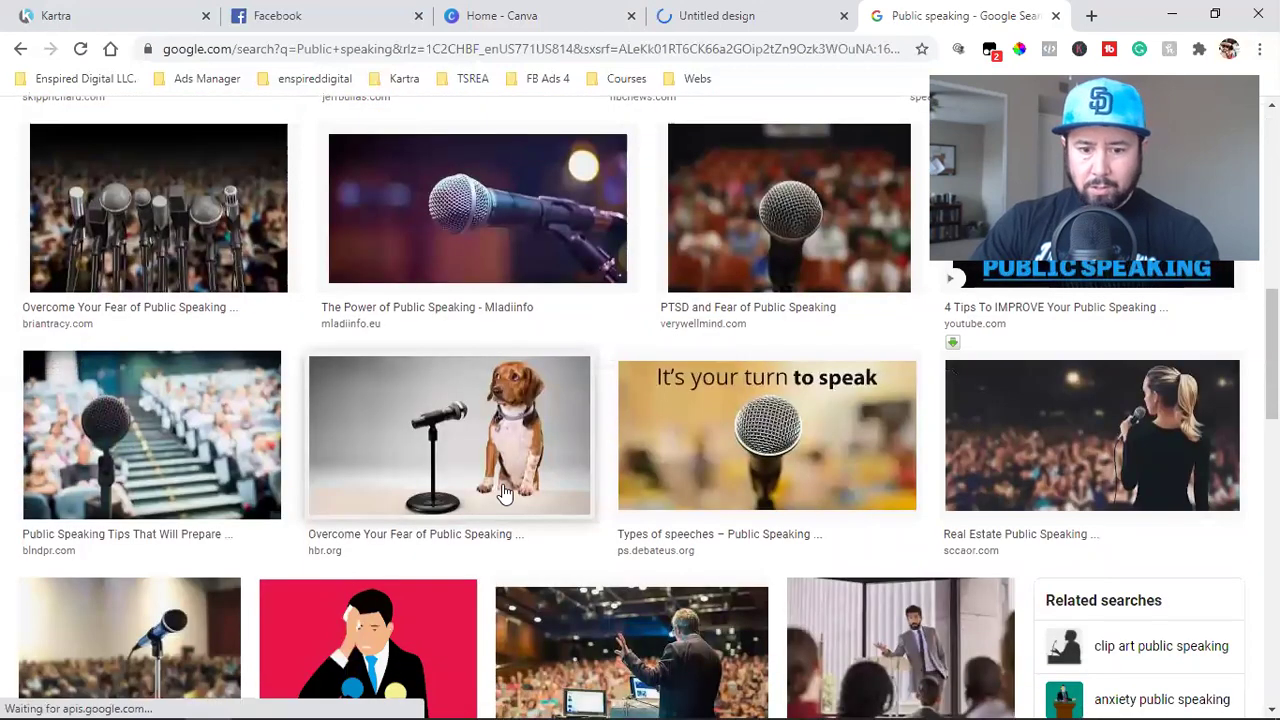
scroll(505, 492, down, 2)
scroll(505, 492, down, 1)
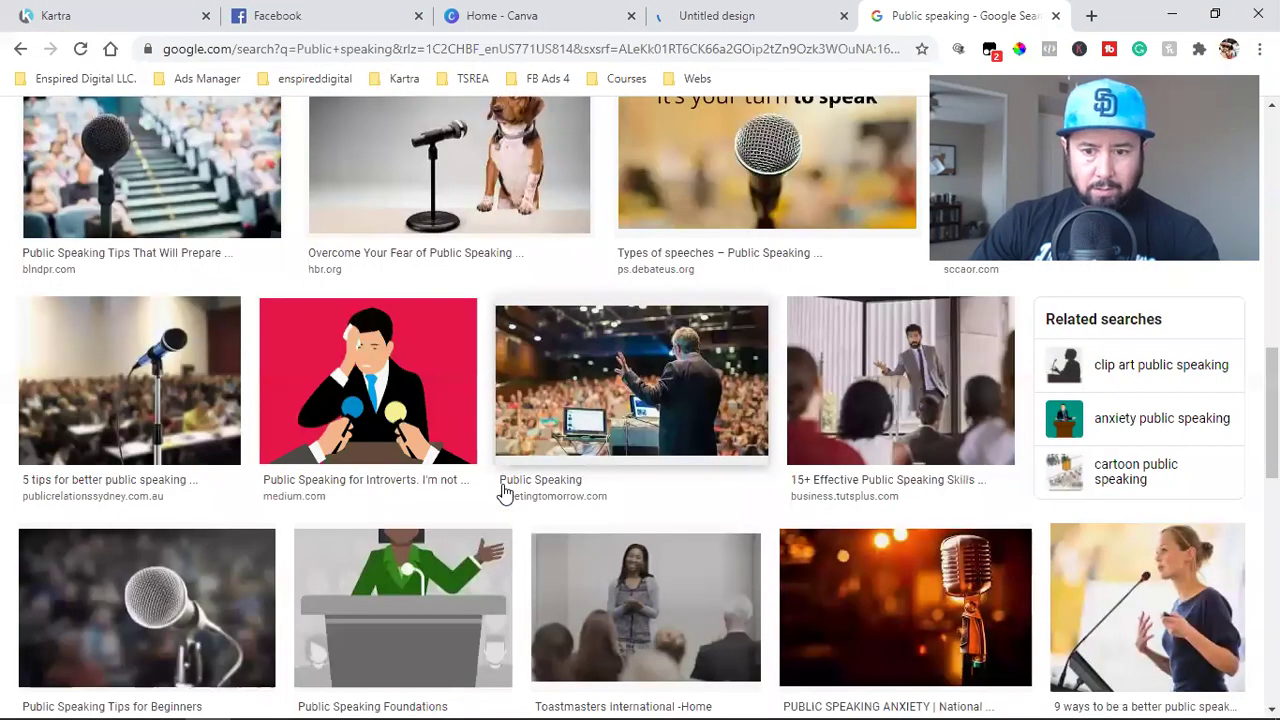
scroll(505, 492, down, 2)
scroll(505, 492, down, 1)
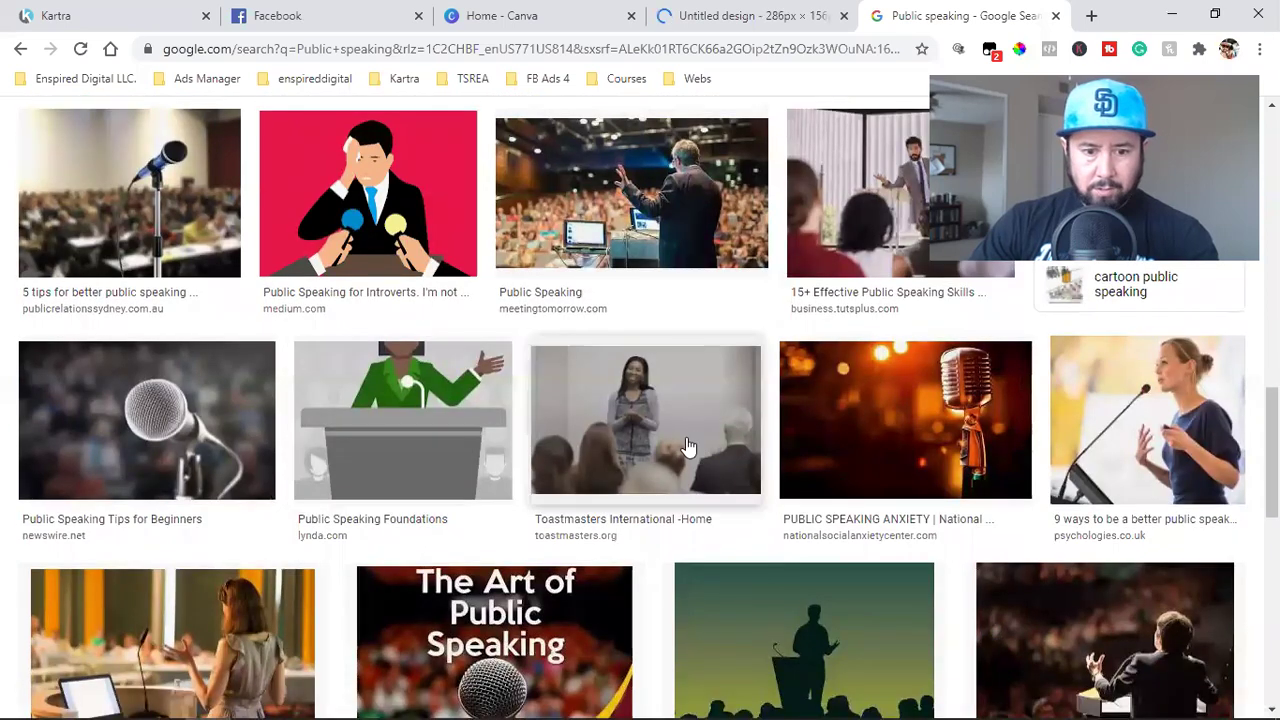
scroll(592, 452, down, 2)
- Save 'The Art of Public Speaking' microphone image to the downloads folder
click(592, 452)
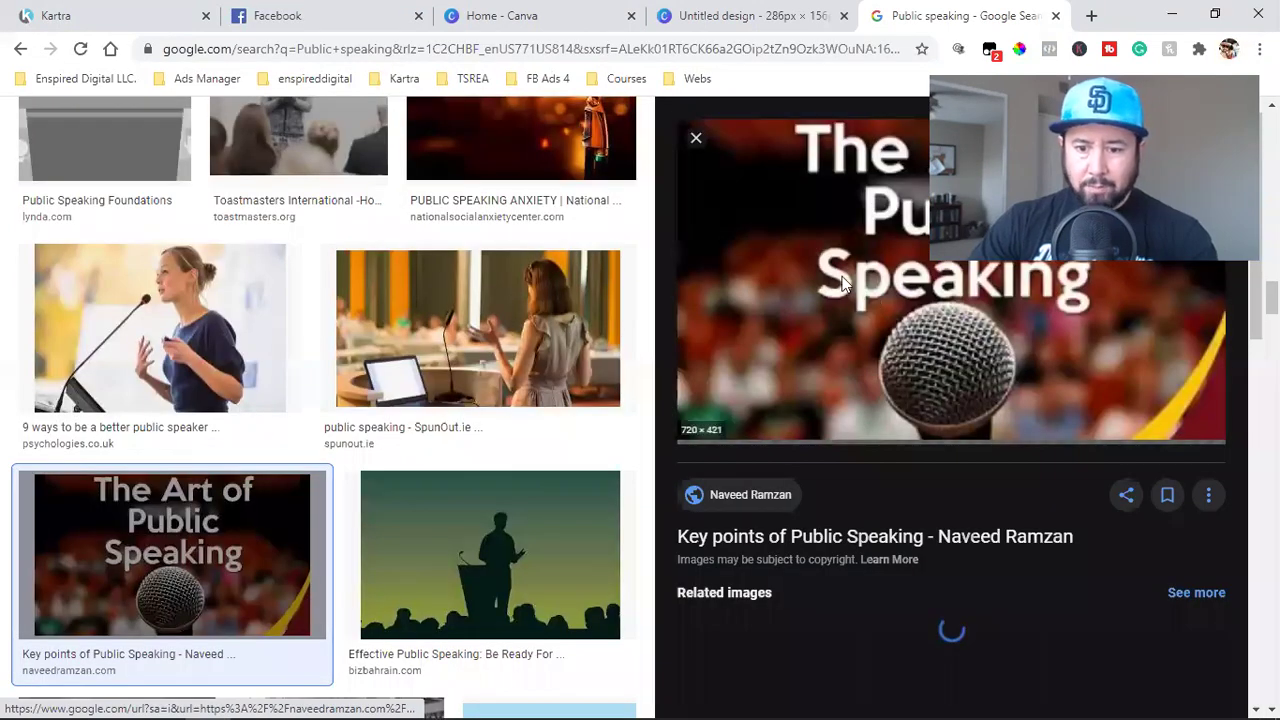
right_click(842, 276)
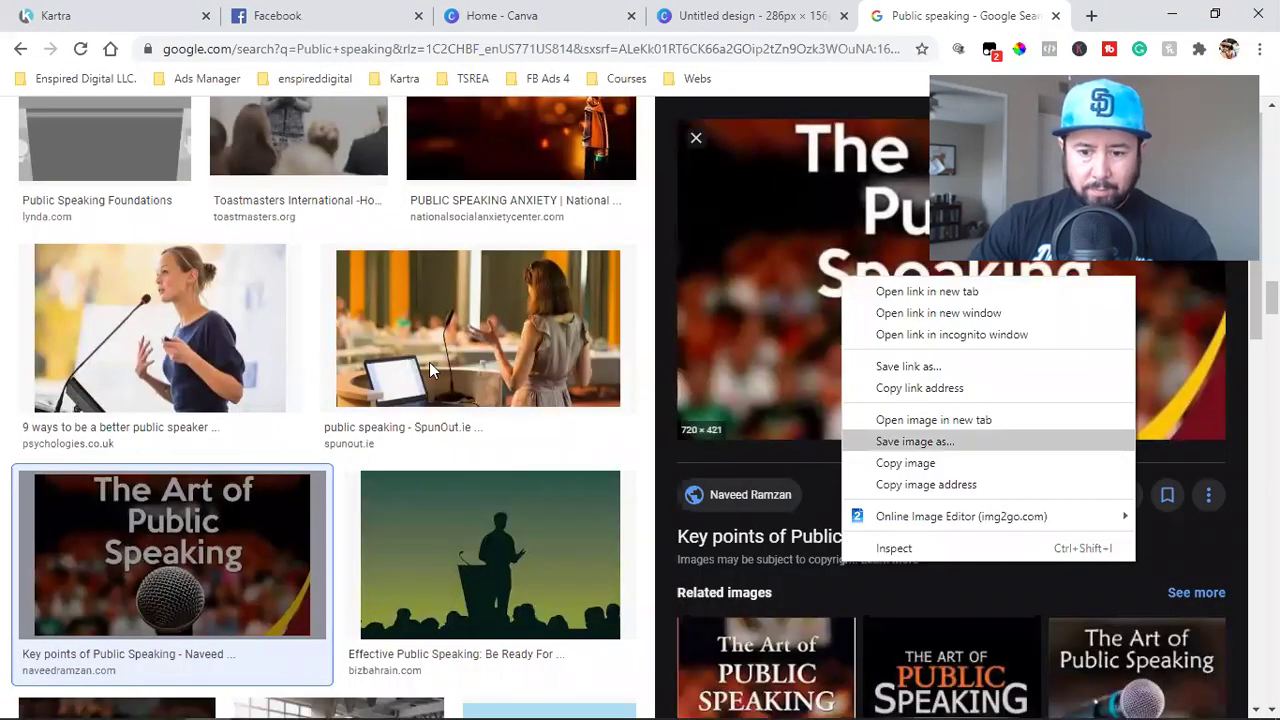
key(Return)
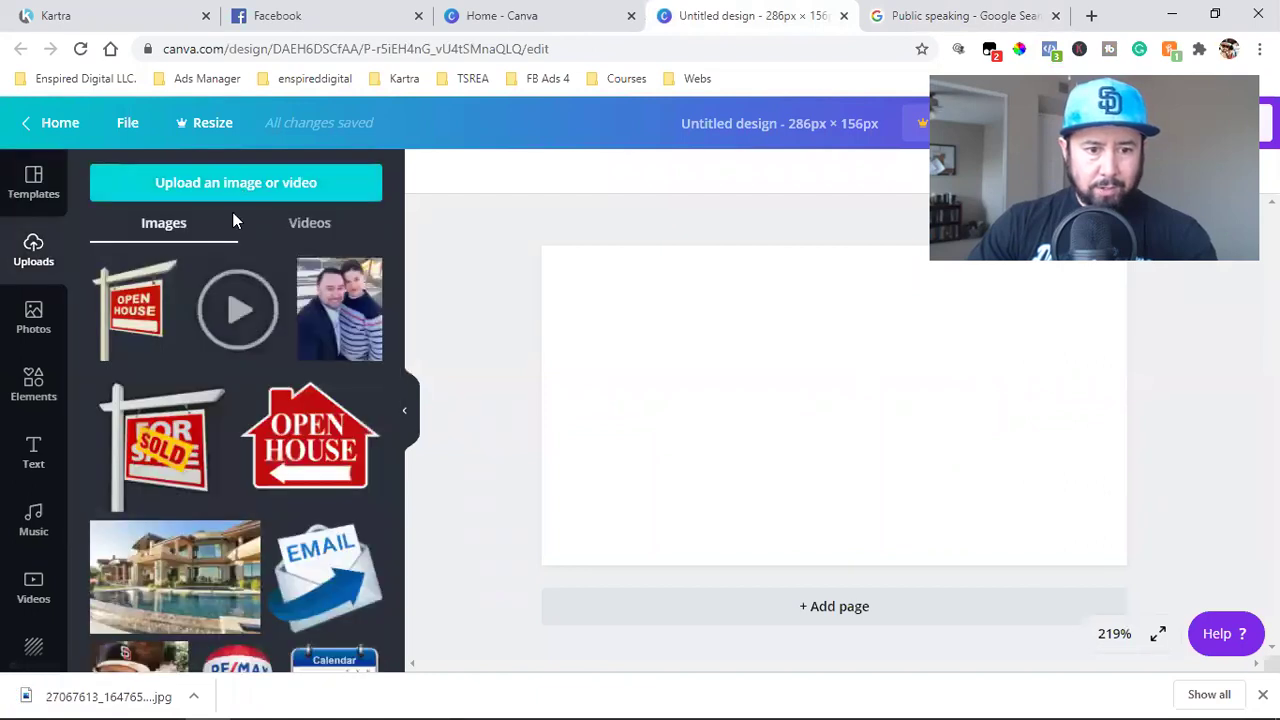
- Upload the downloaded public speaking jpg from the computer into Canva
click(233, 195)
click(96, 267)
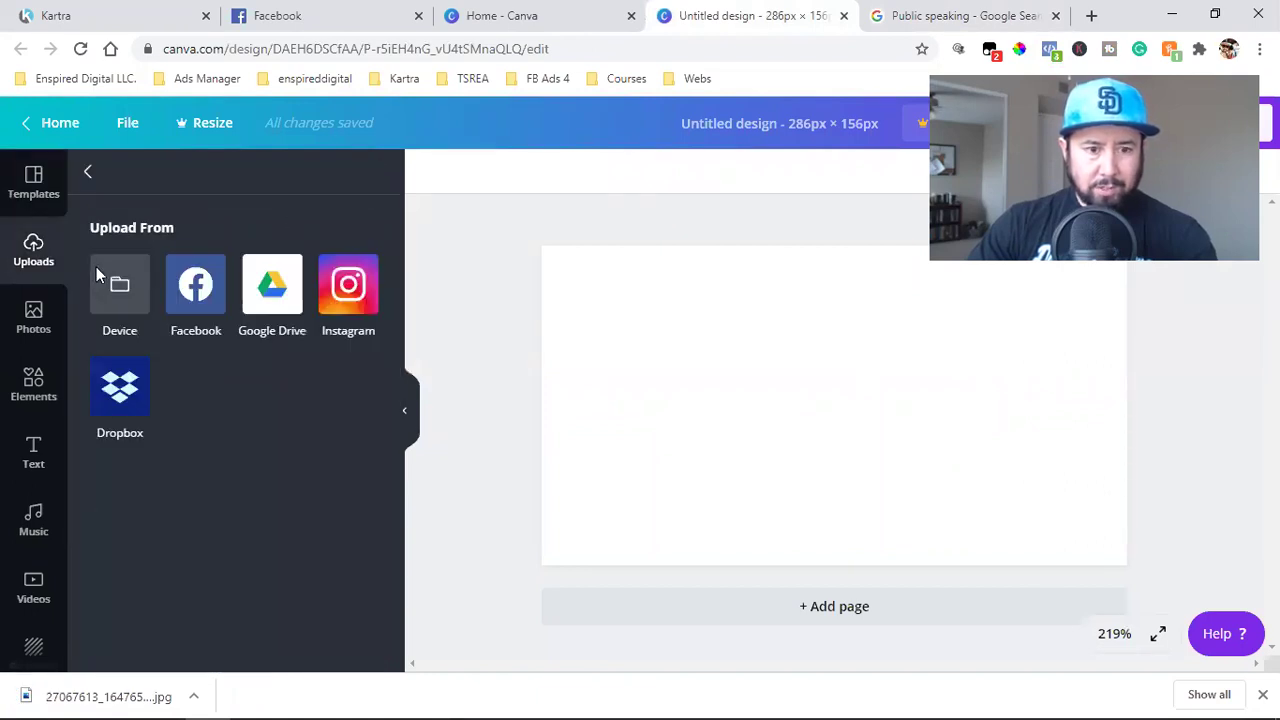
click(220, 210)
click(495, 422)
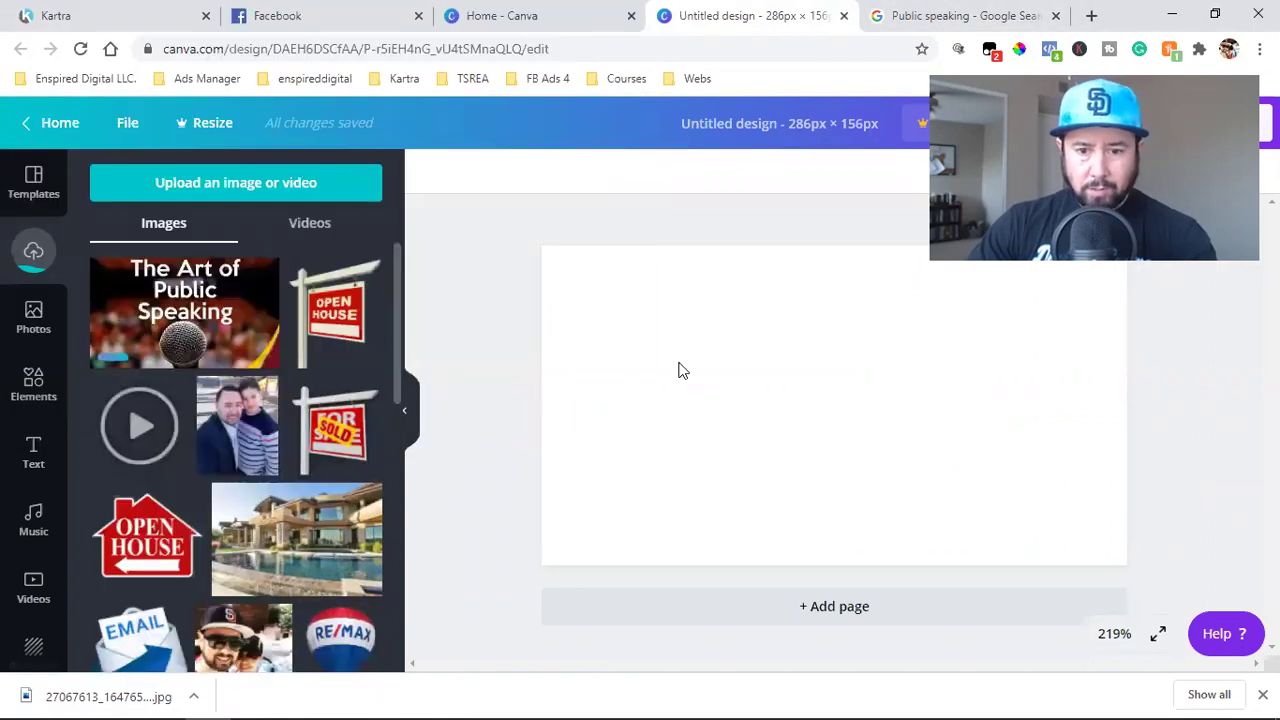
- Resize and position the image so it covers the whole 286 × 156 design
drag(590, 289, 554, 268)
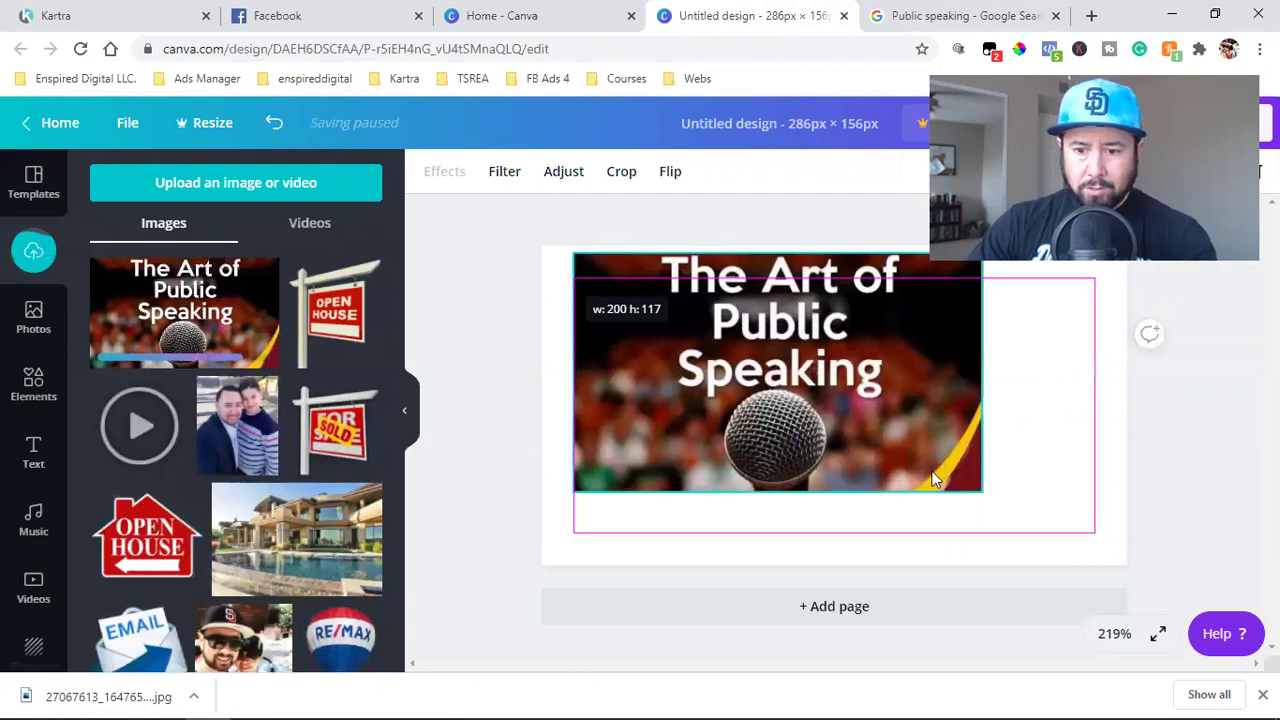
drag(1088, 549, 1116, 563)
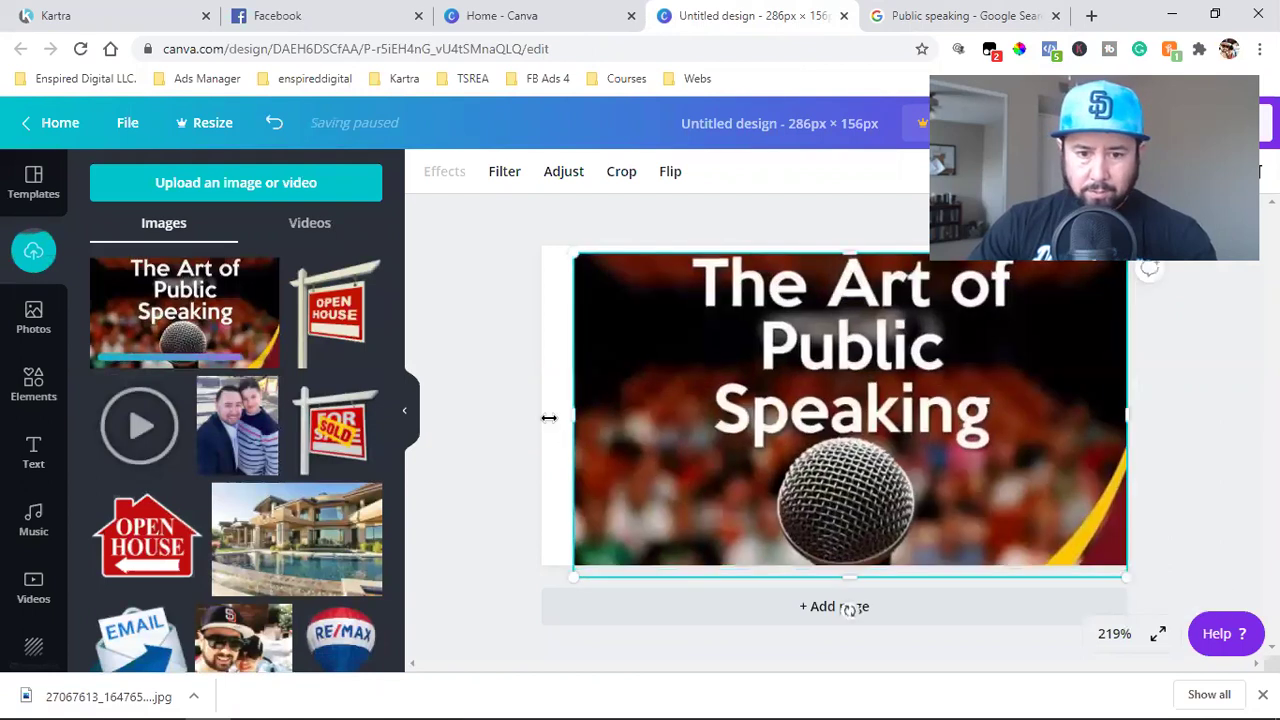
drag(549, 418, 530, 418)
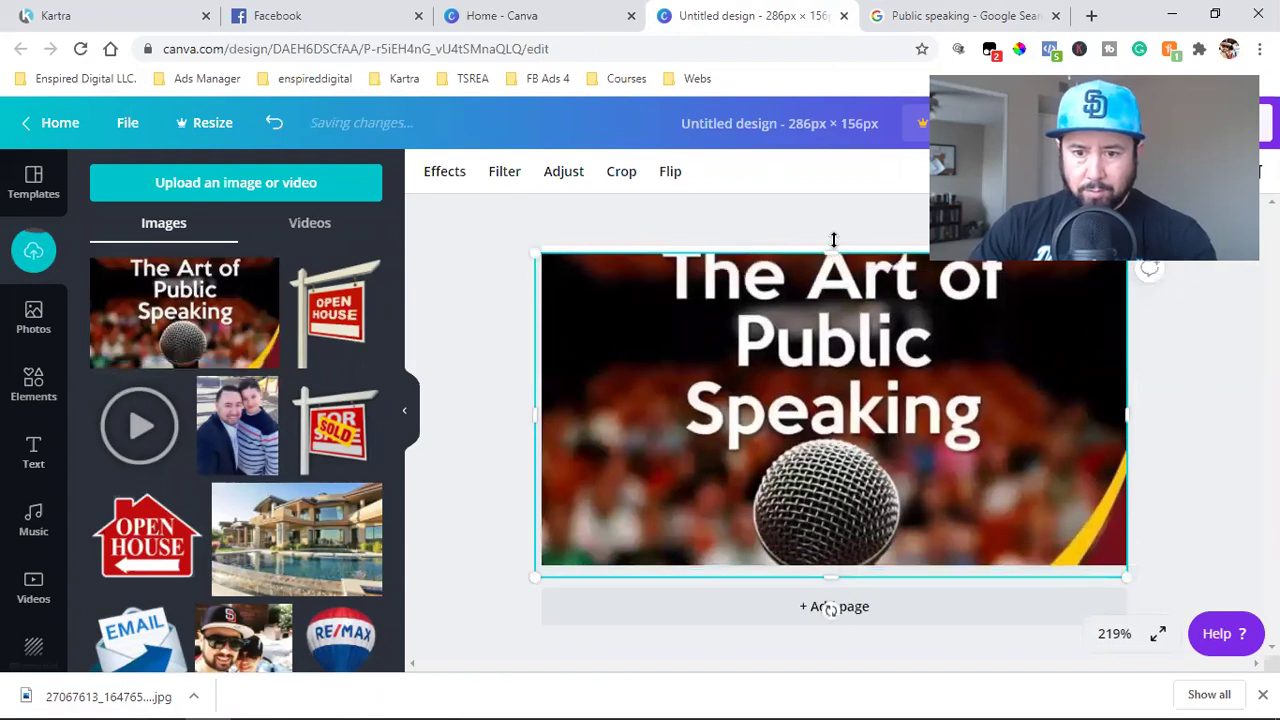
drag(833, 240, 833, 233)
drag(846, 428, 843, 431)
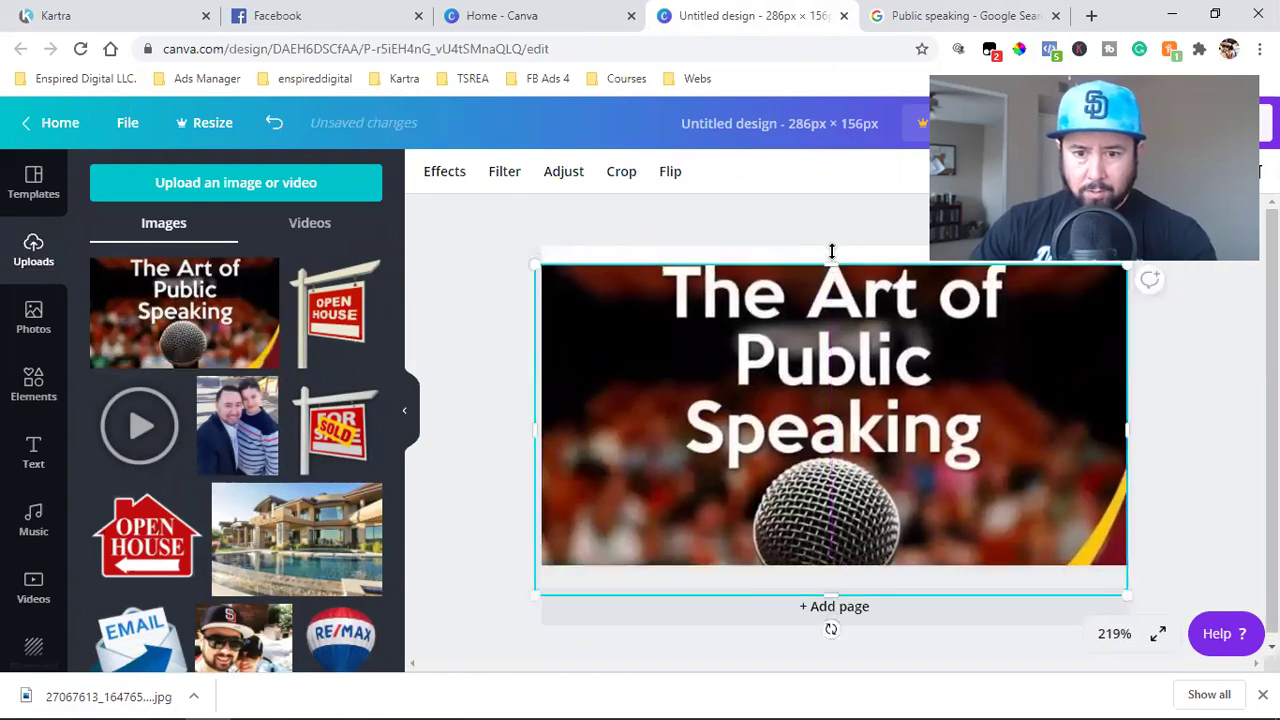
drag(831, 251, 833, 243)
- Download the finished design as a PNG
click(1178, 421)
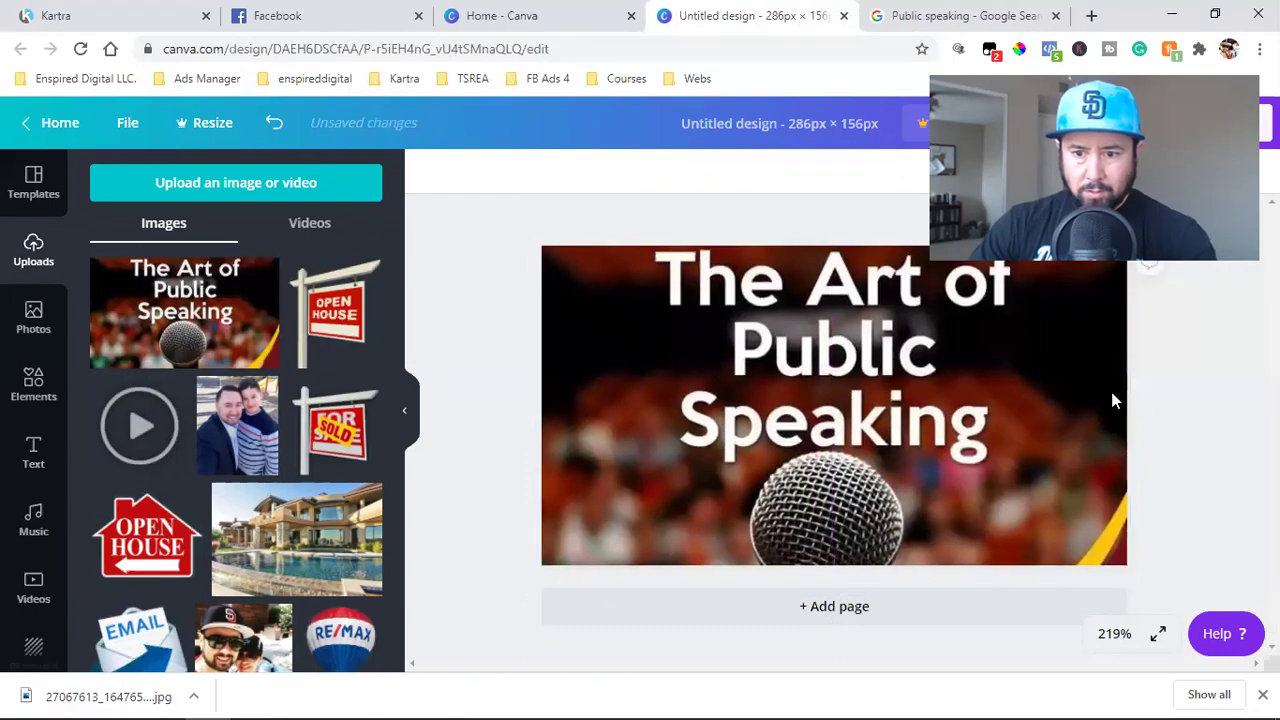
click(757, 422)
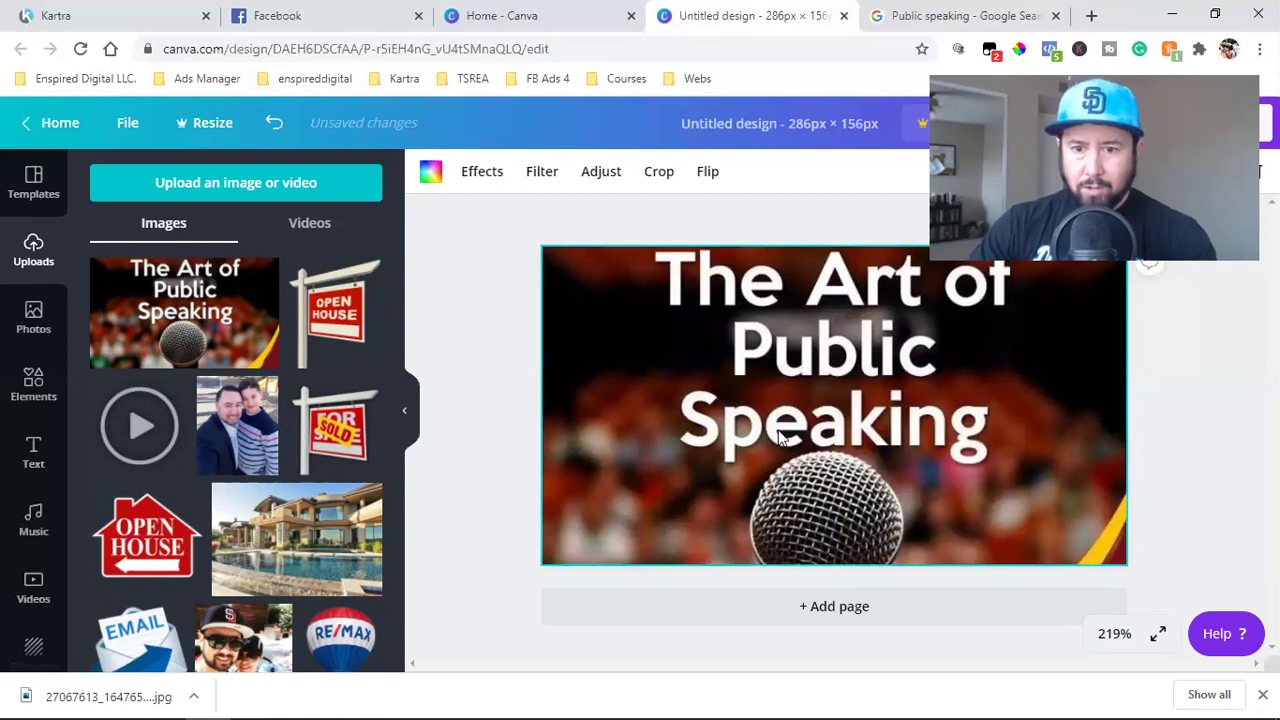
click(1166, 122)
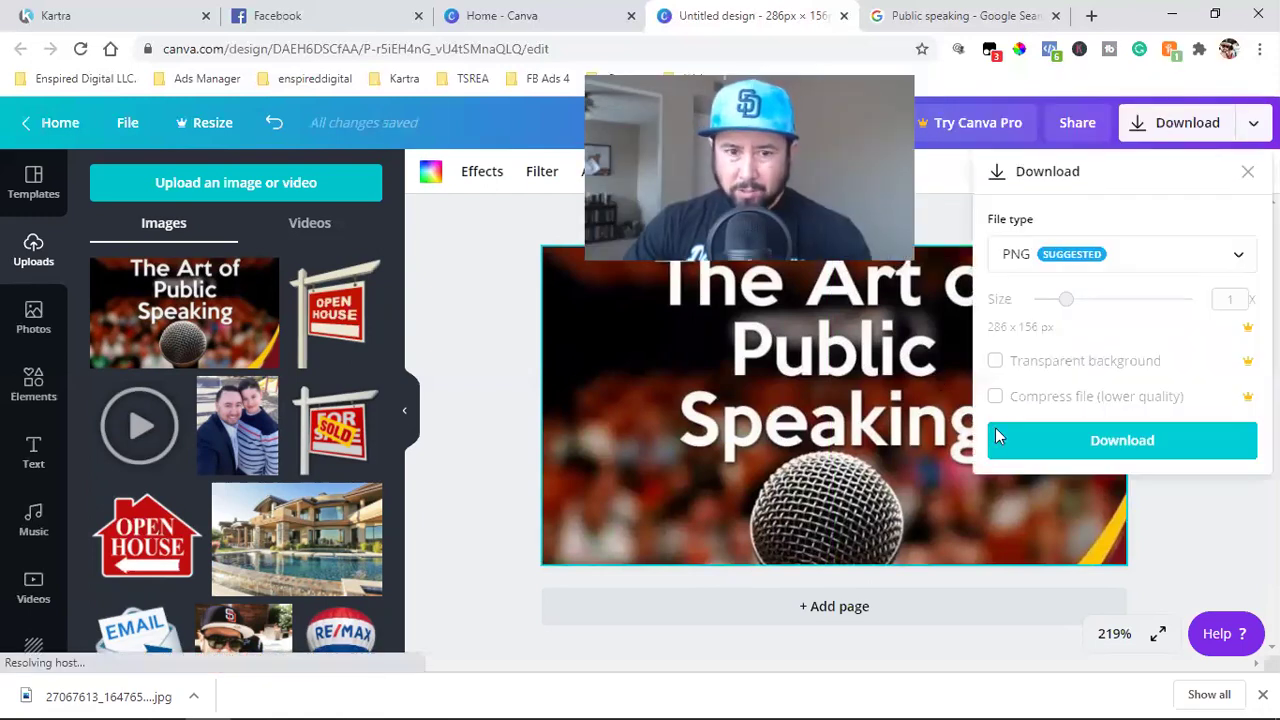
click(1000, 437)
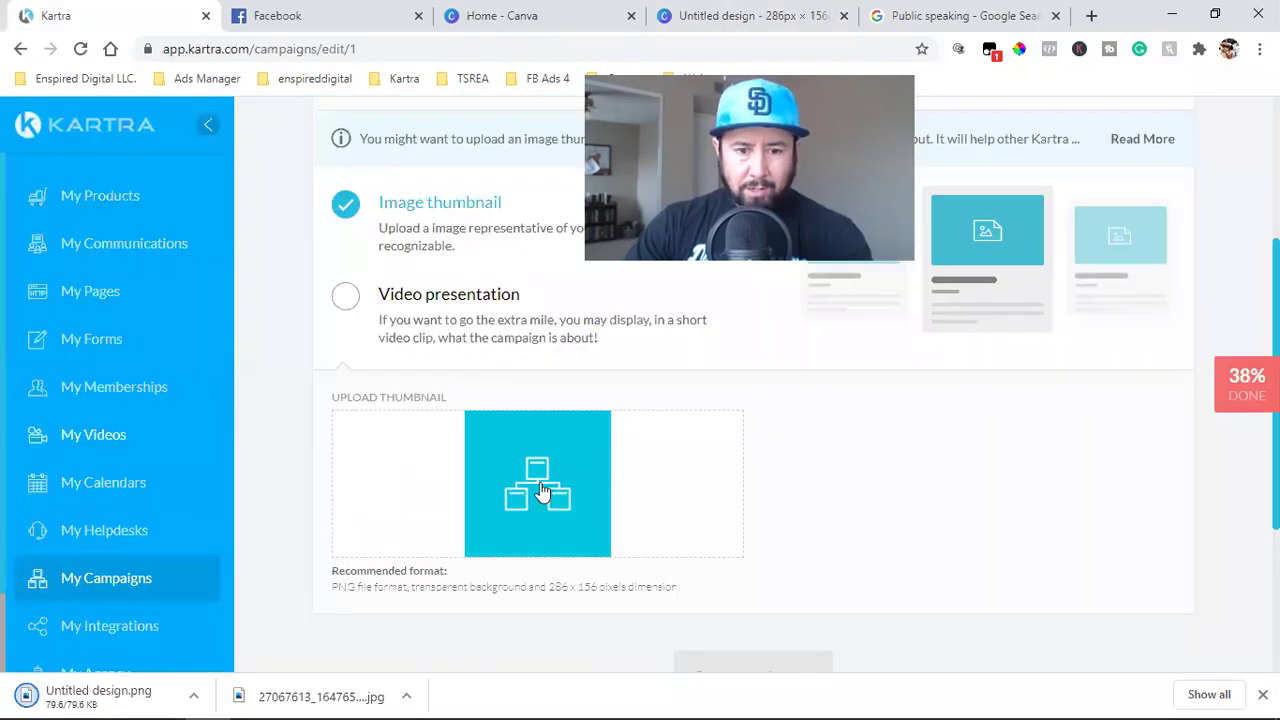
- Upload Untitled design.png as the My Funnel campaign's image thumbnail
click(540, 482)
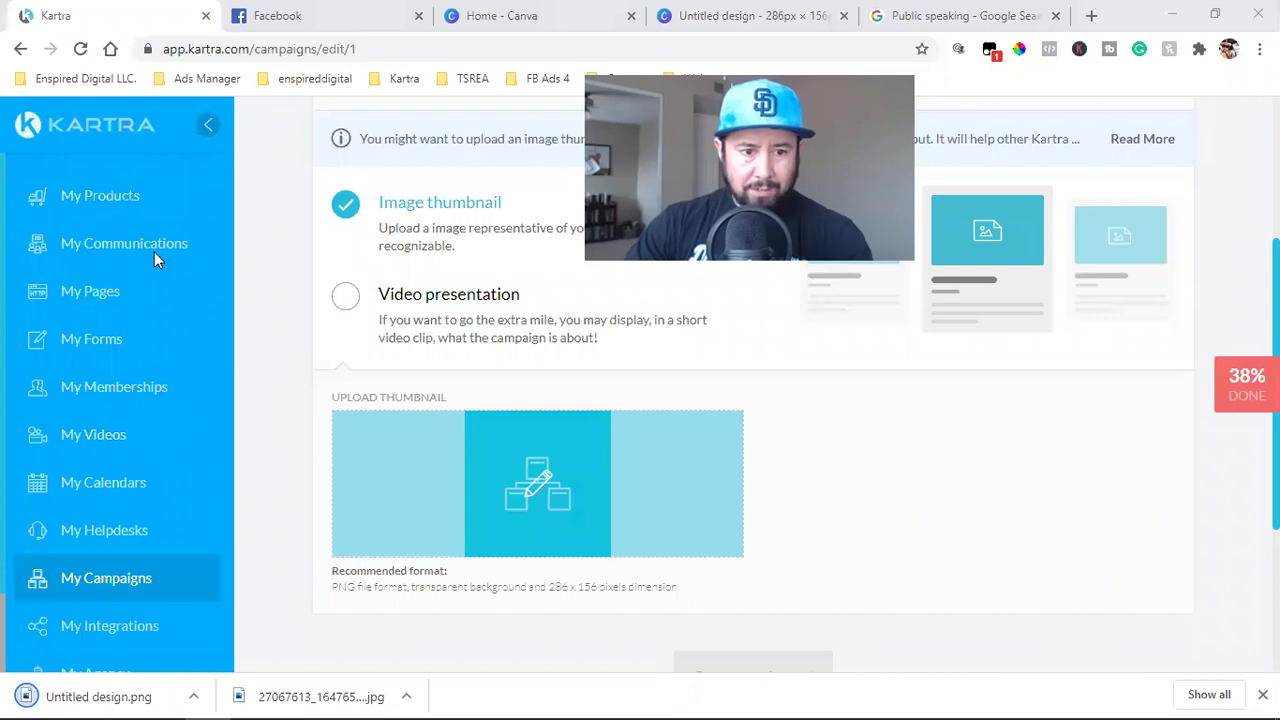
click(473, 420)
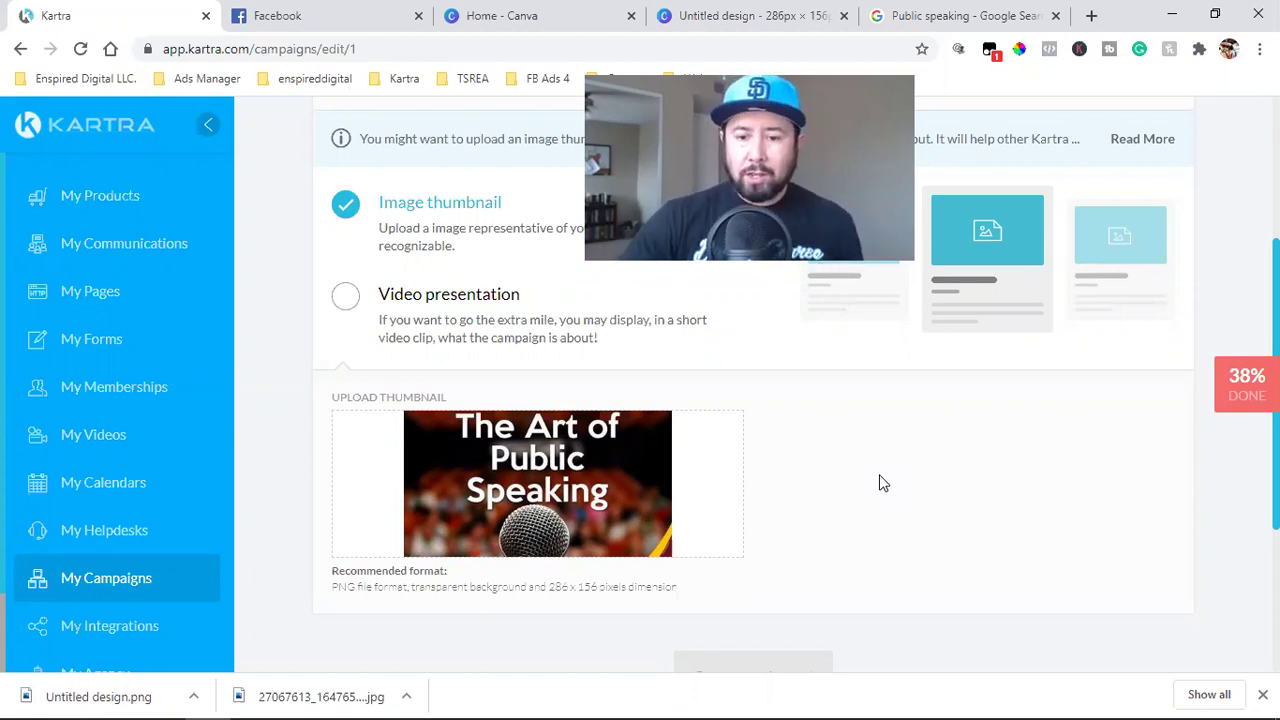
scroll(879, 483, down, 3)
scroll(905, 478, up, 5)
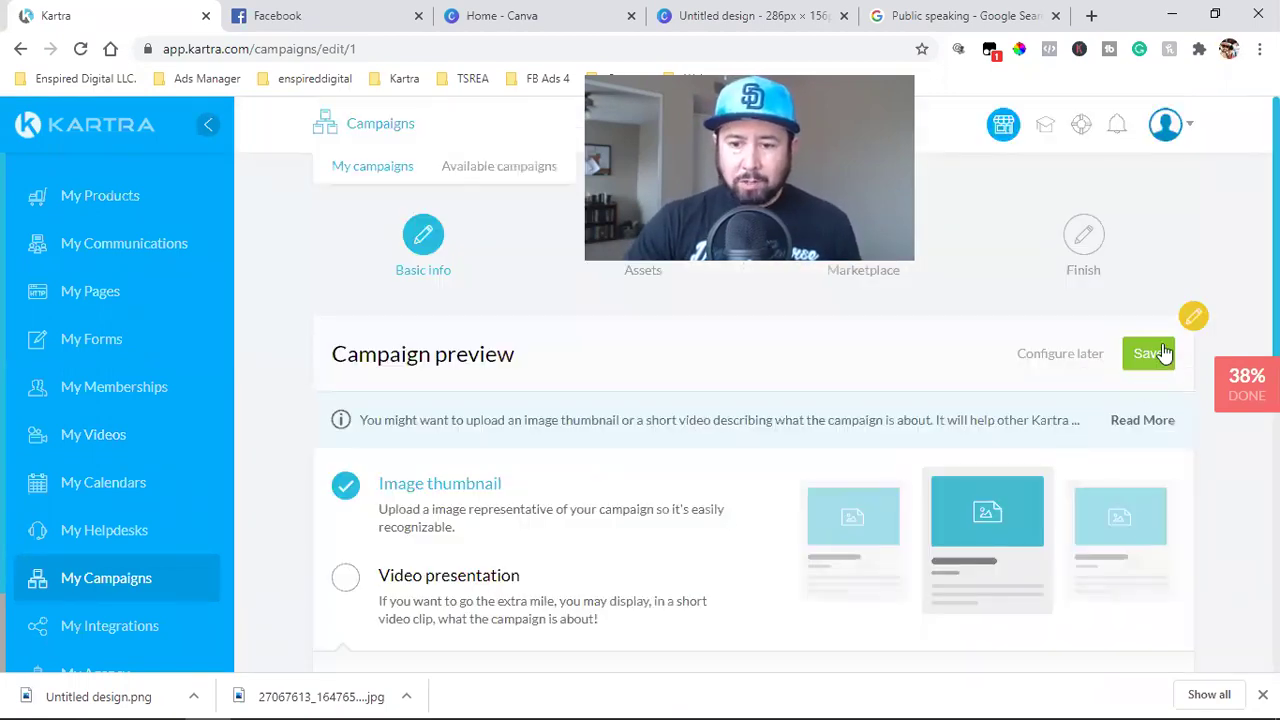
- Confirm the thumbnail, save Basic info, and close the search, Canva and Facebook tabs
click(898, 503)
click(771, 549)
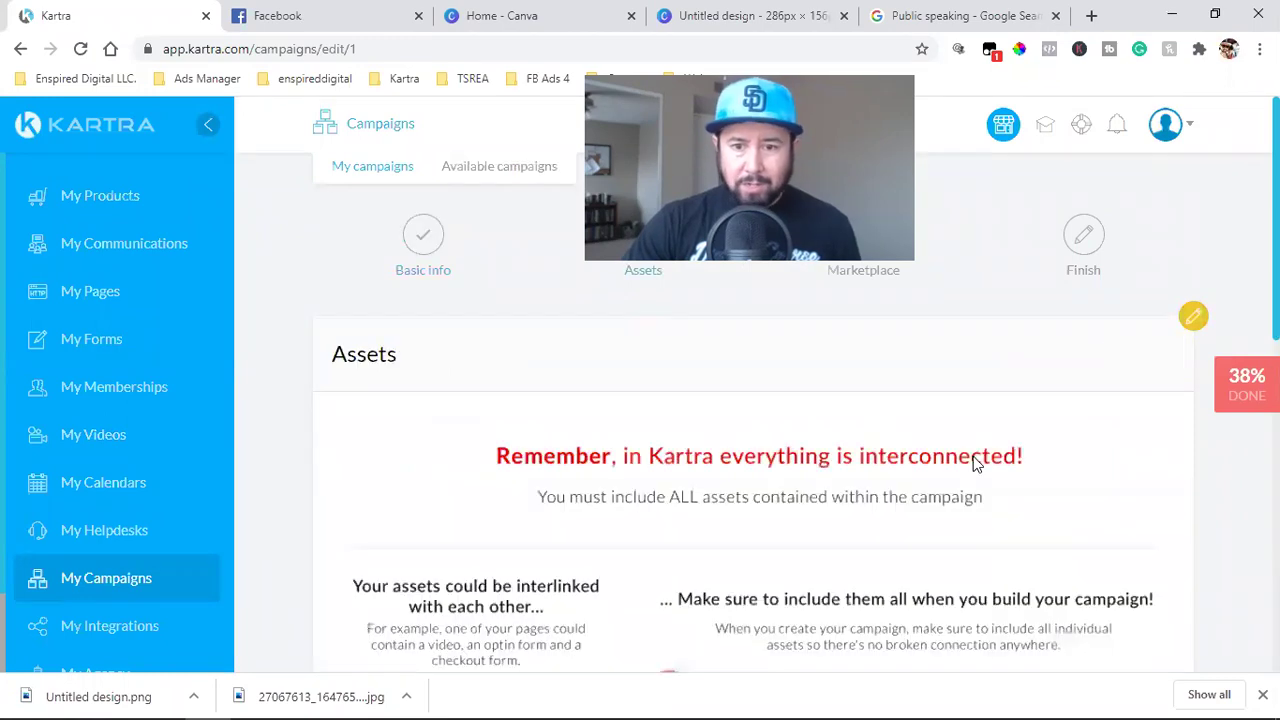
middle_click(905, 20)
click(888, 24)
click(665, 16)
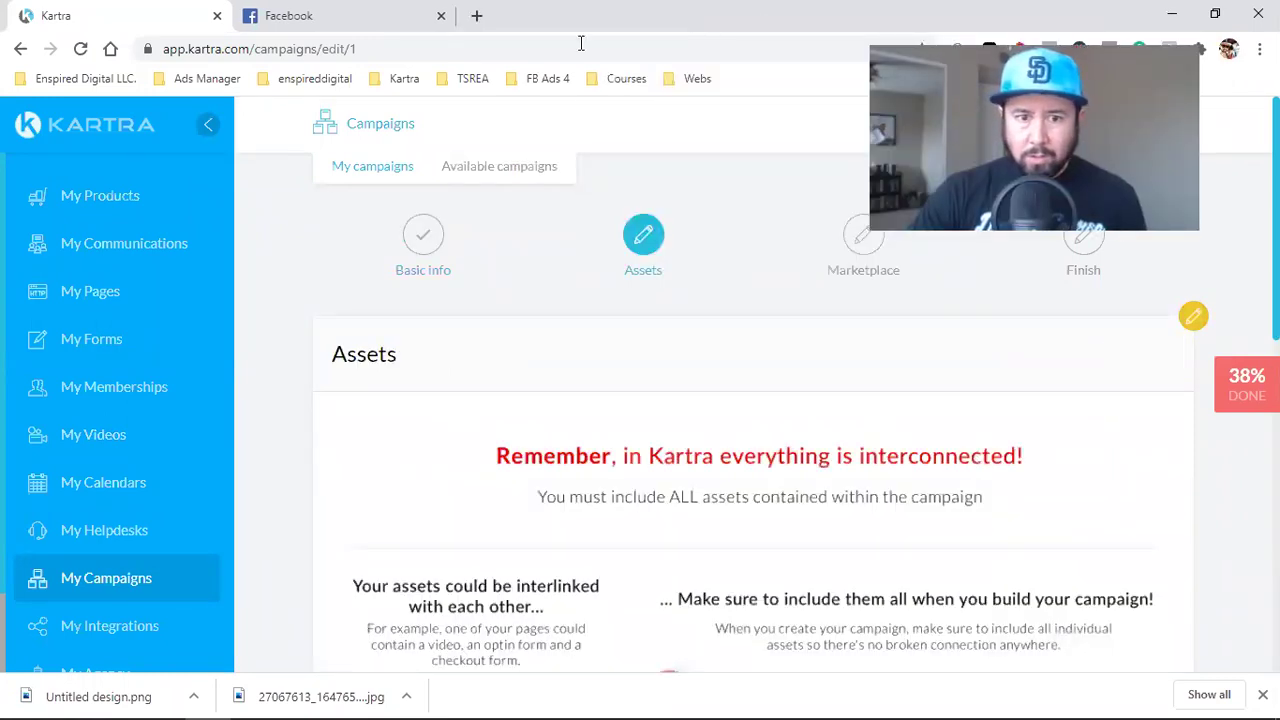
click(440, 16)
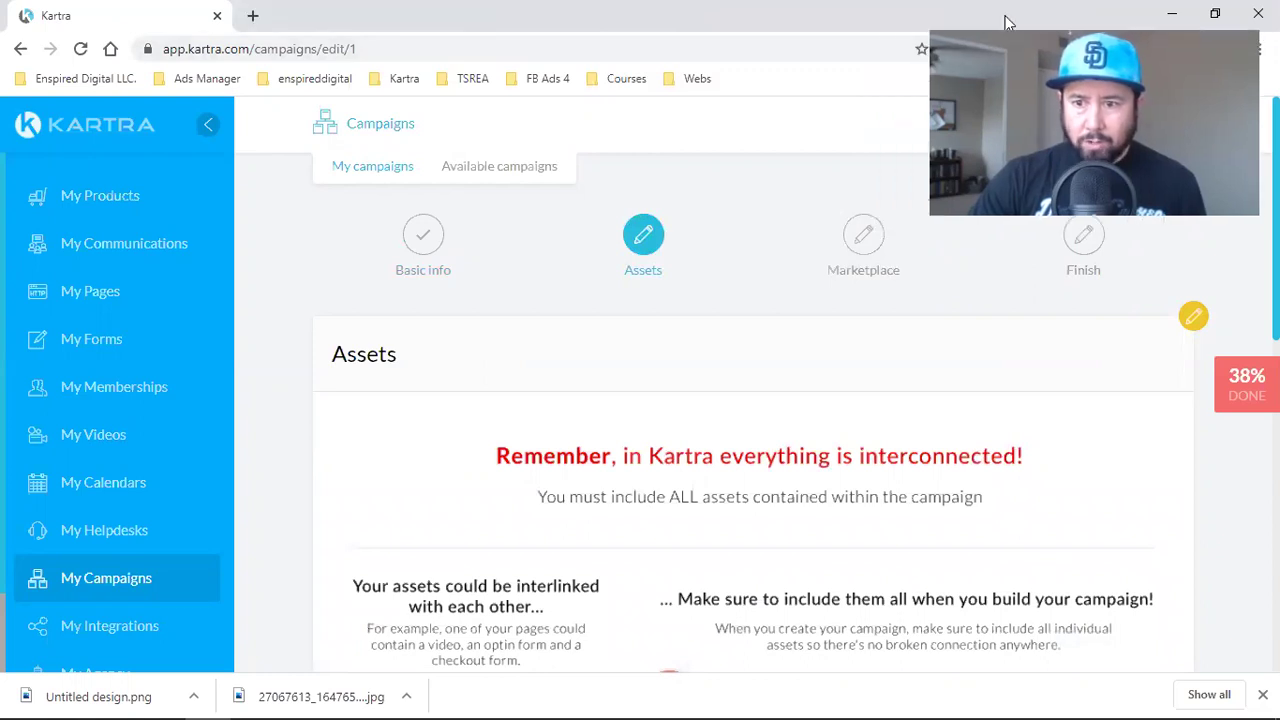
- Read through the linked-assets explanation and acknowledge it with 'OK, I understand'
scroll(843, 354, down, 2)
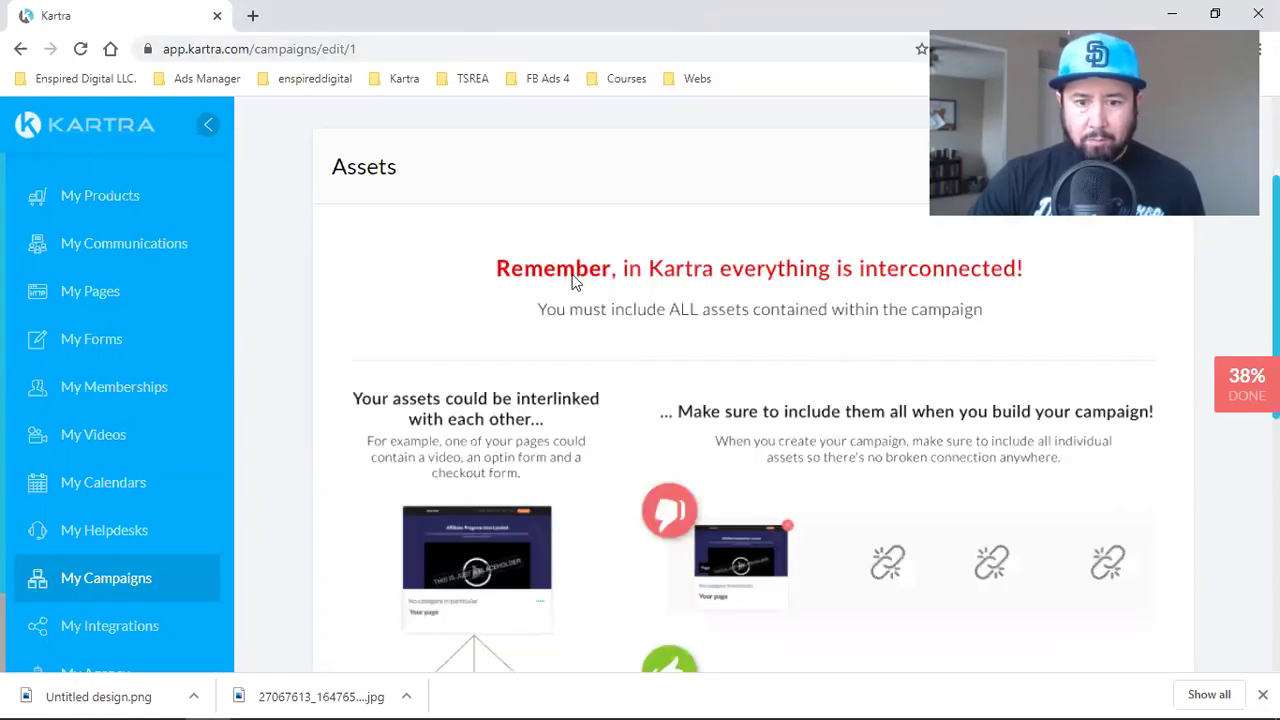
scroll(922, 316, down, 2)
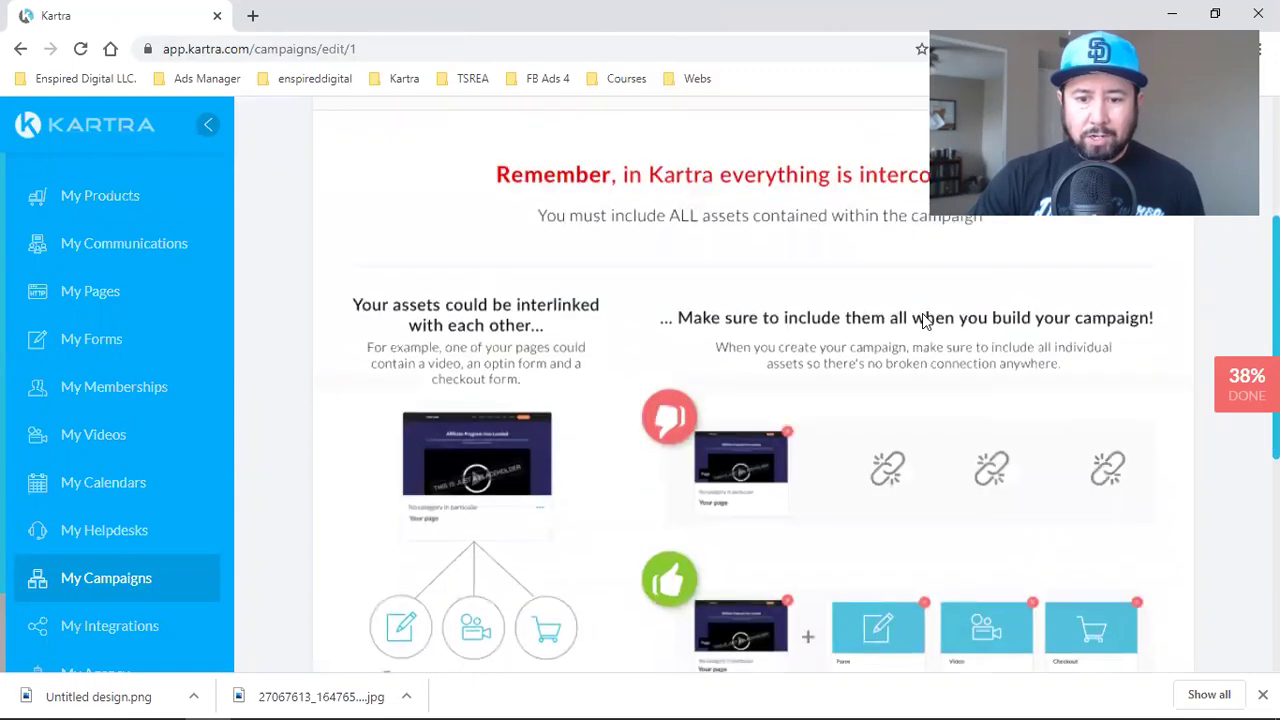
scroll(800, 280, up, 1)
scroll(820, 400, up, 2)
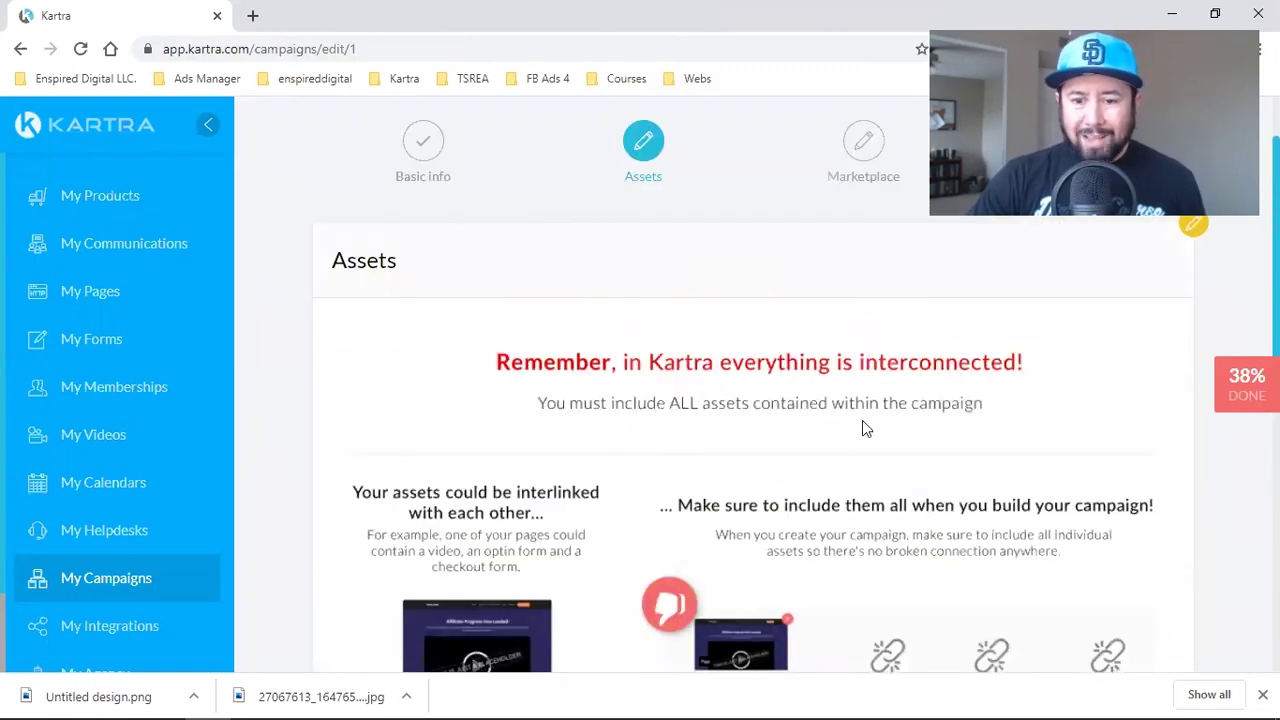
scroll(969, 416, down, 3)
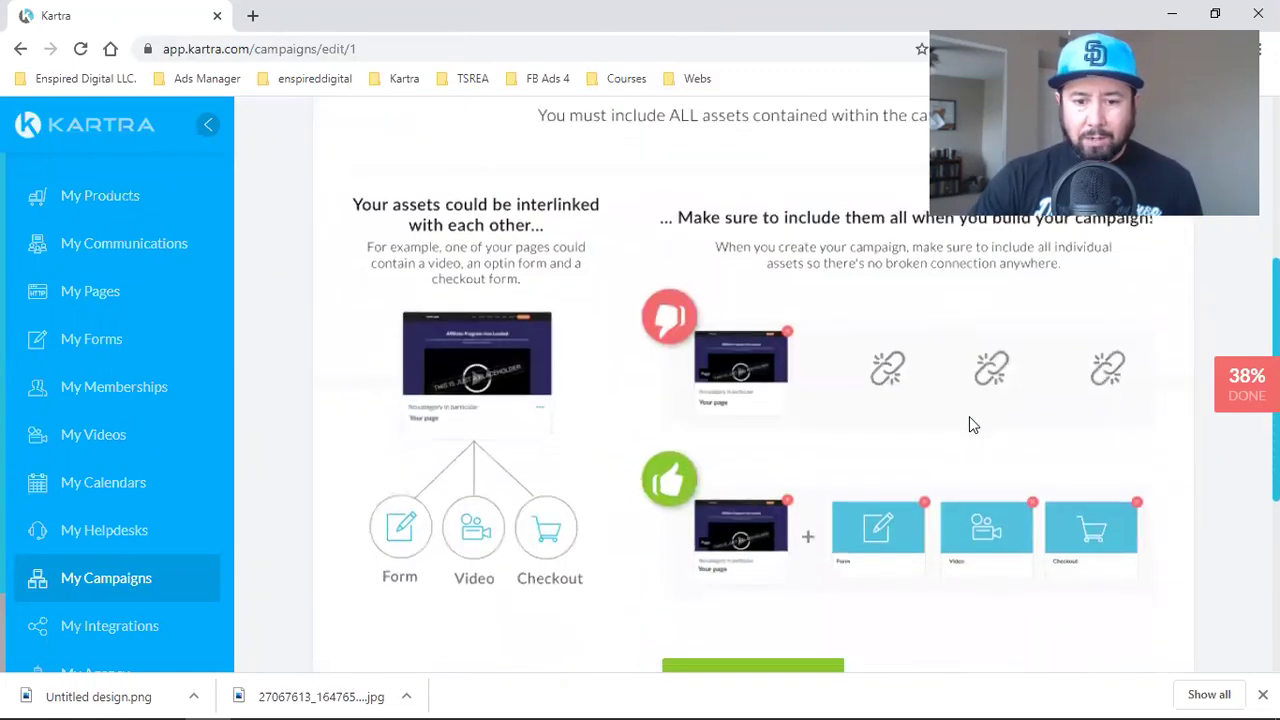
scroll(670, 375, down, 1)
scroll(700, 450, down, 1)
click(754, 529)
scroll(950, 405, up, 5)
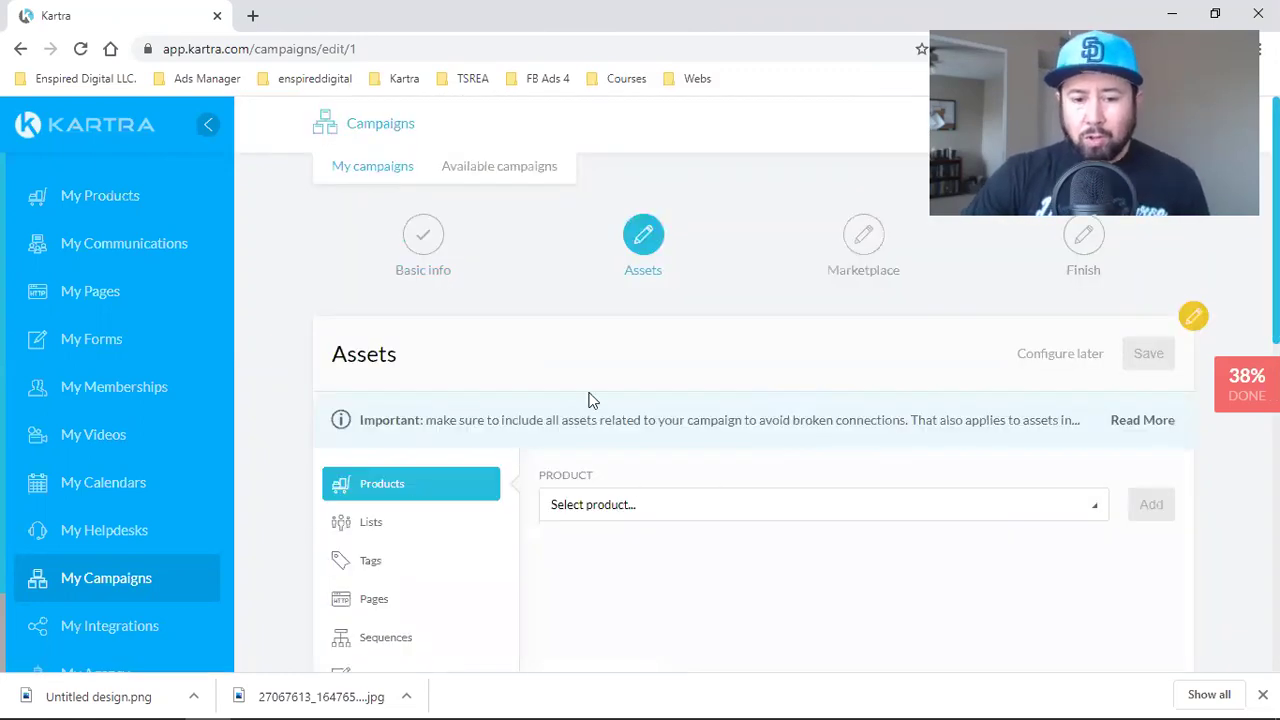
scroll(589, 400, down, 2)
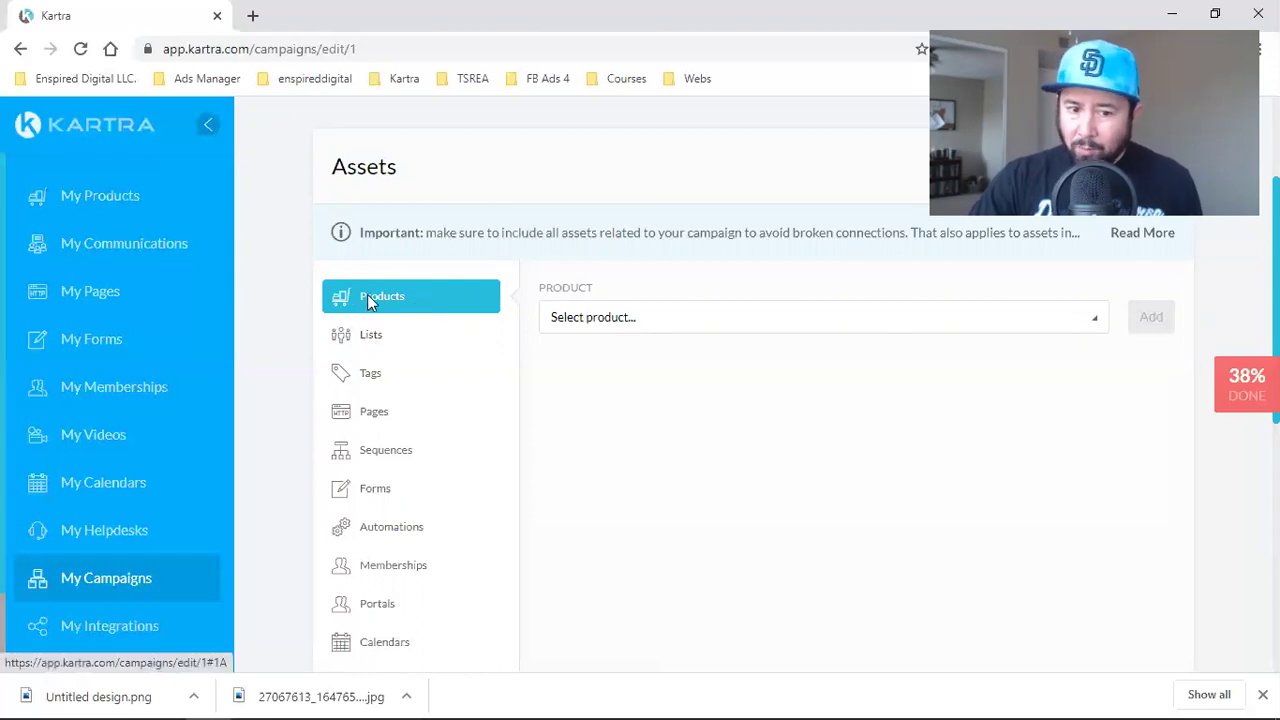
- Add the General list and Womens Caoching Association lists to the campaign assets
click(388, 336)
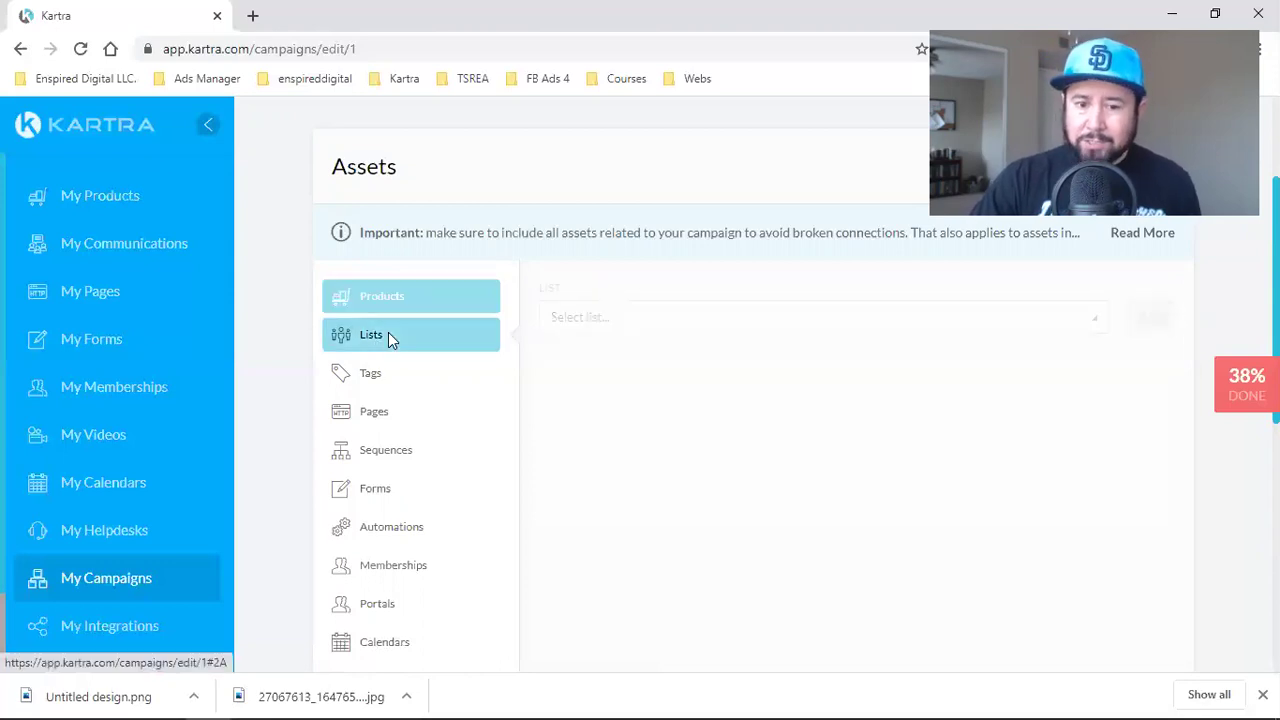
click(716, 313)
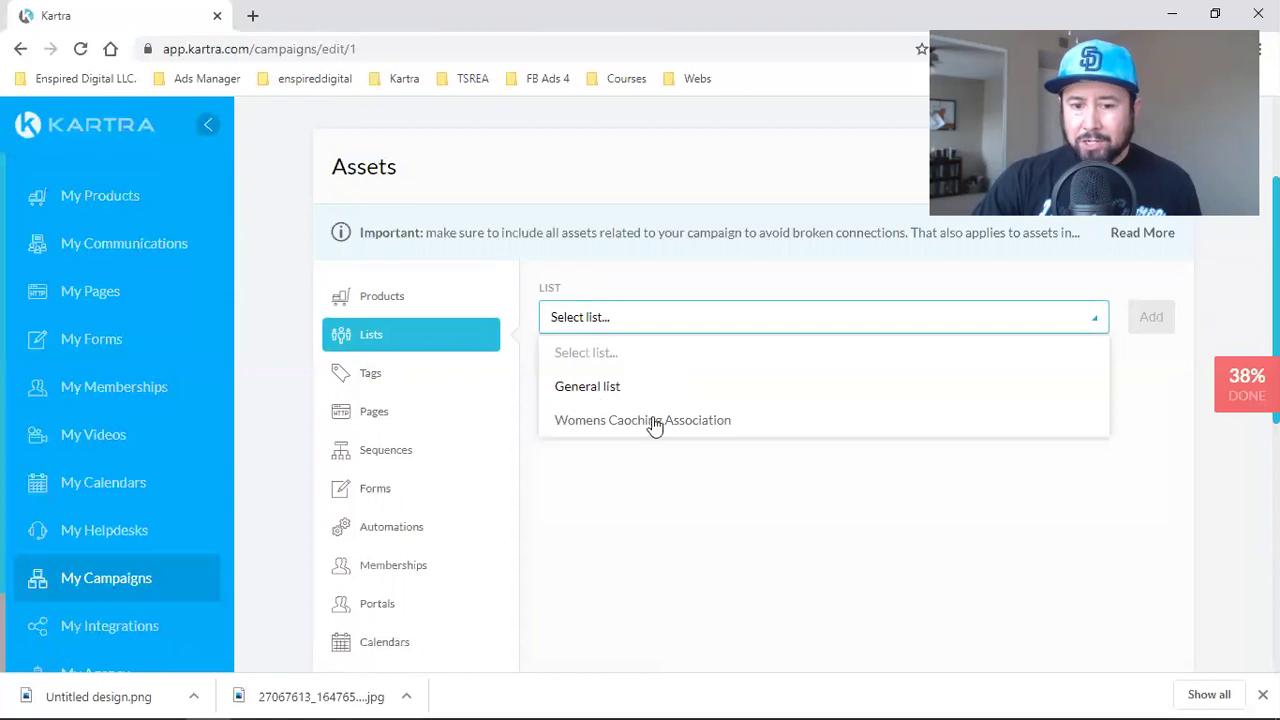
click(651, 389)
click(1138, 318)
click(645, 335)
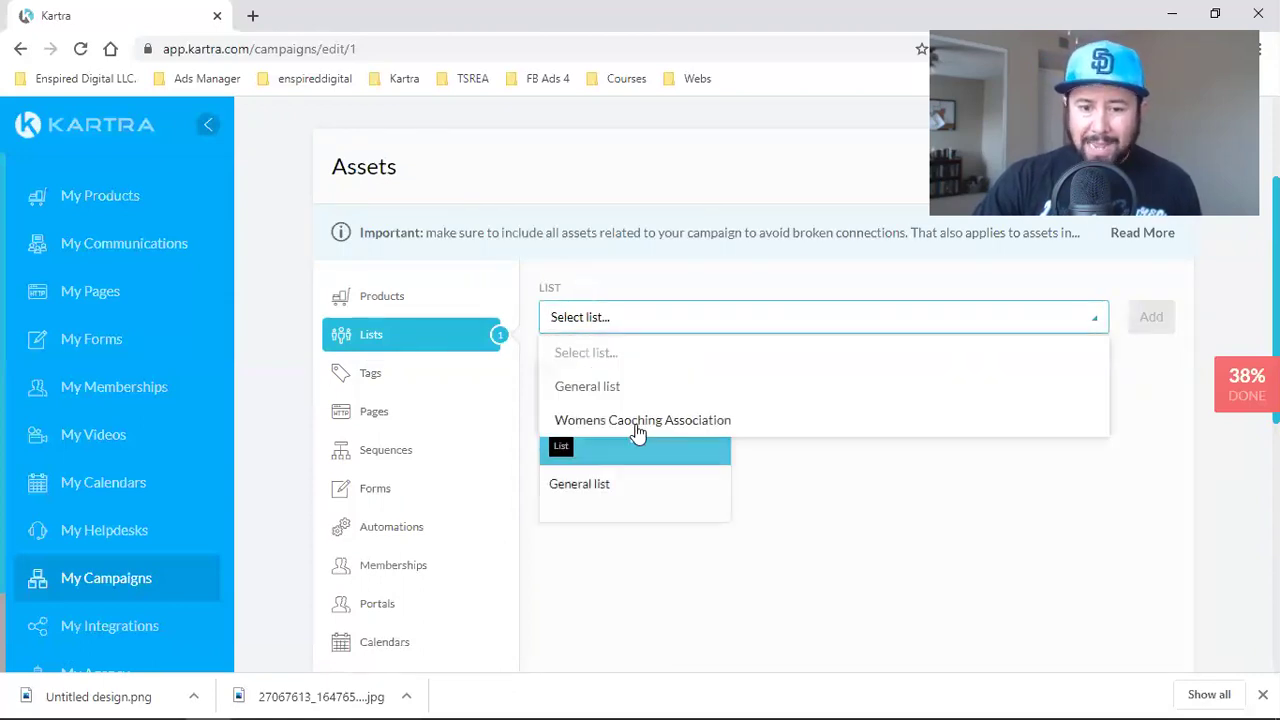
click(640, 422)
click(1152, 322)
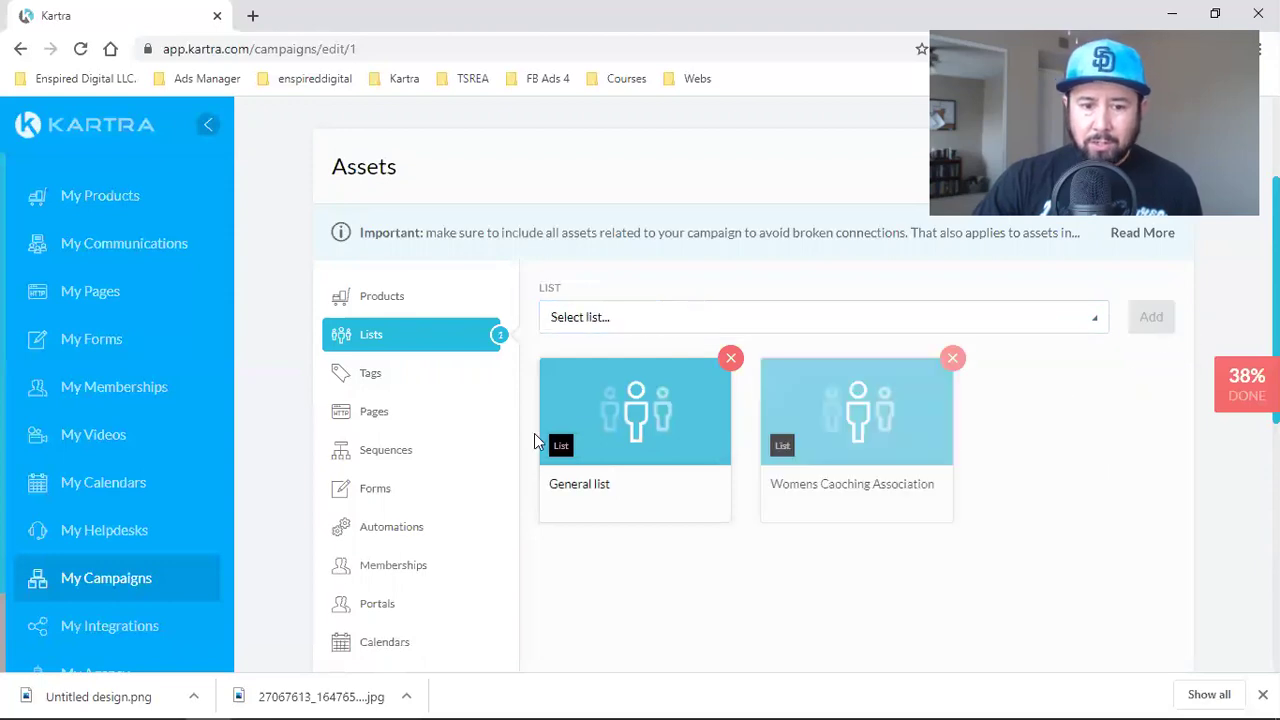
- Add the Aspiring Speaker and Emerging Speaker Less Than 10 tags, uncategorised
click(385, 372)
click(626, 328)
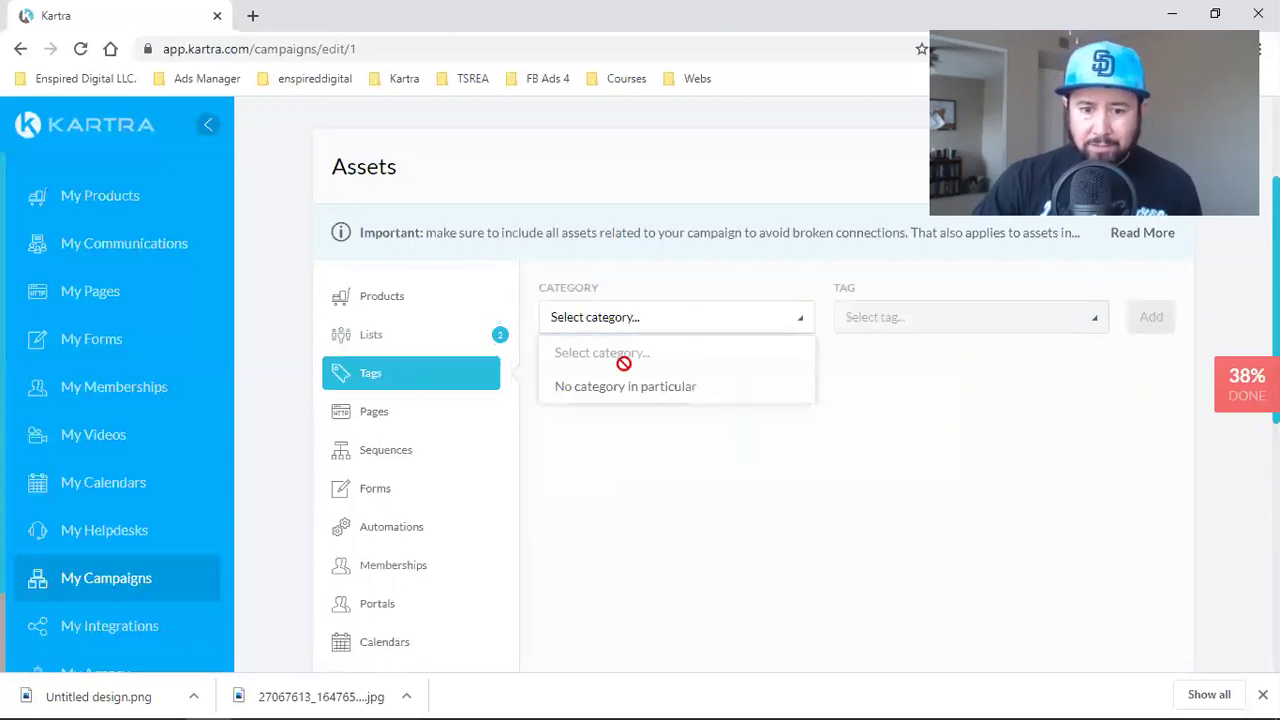
click(620, 388)
click(943, 329)
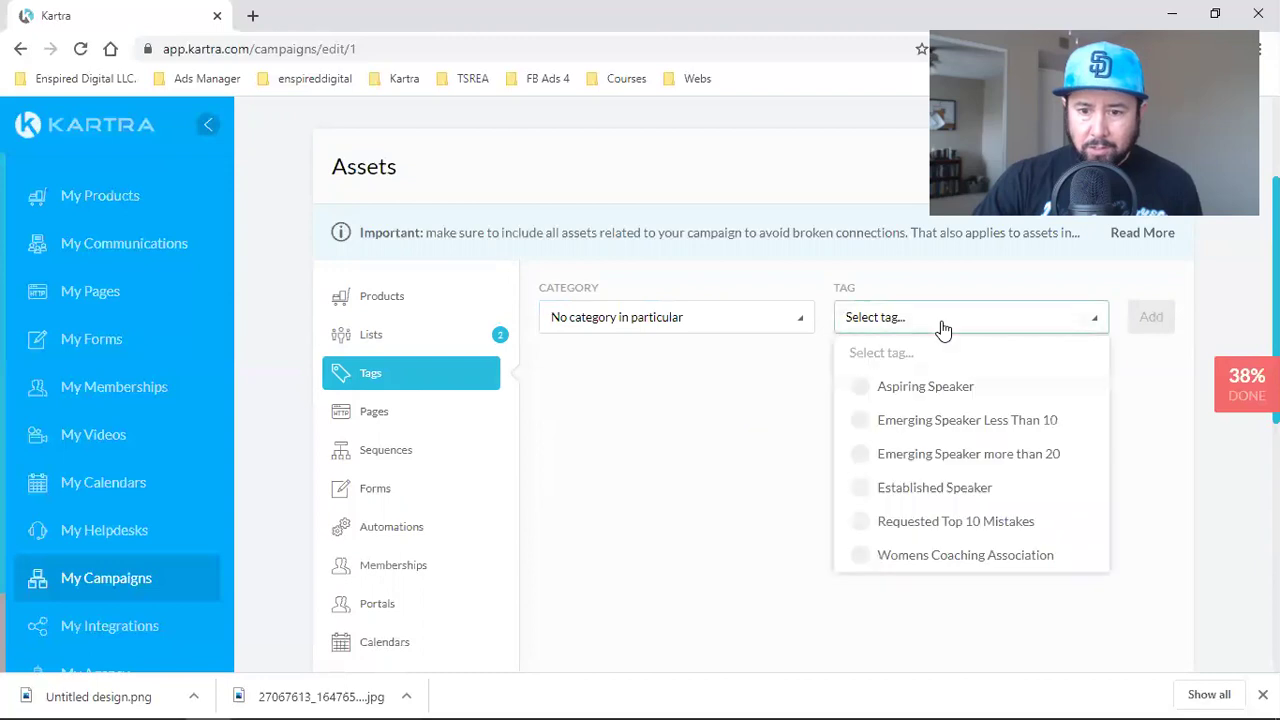
scroll(963, 477, down, 5)
scroll(955, 520, up, 7)
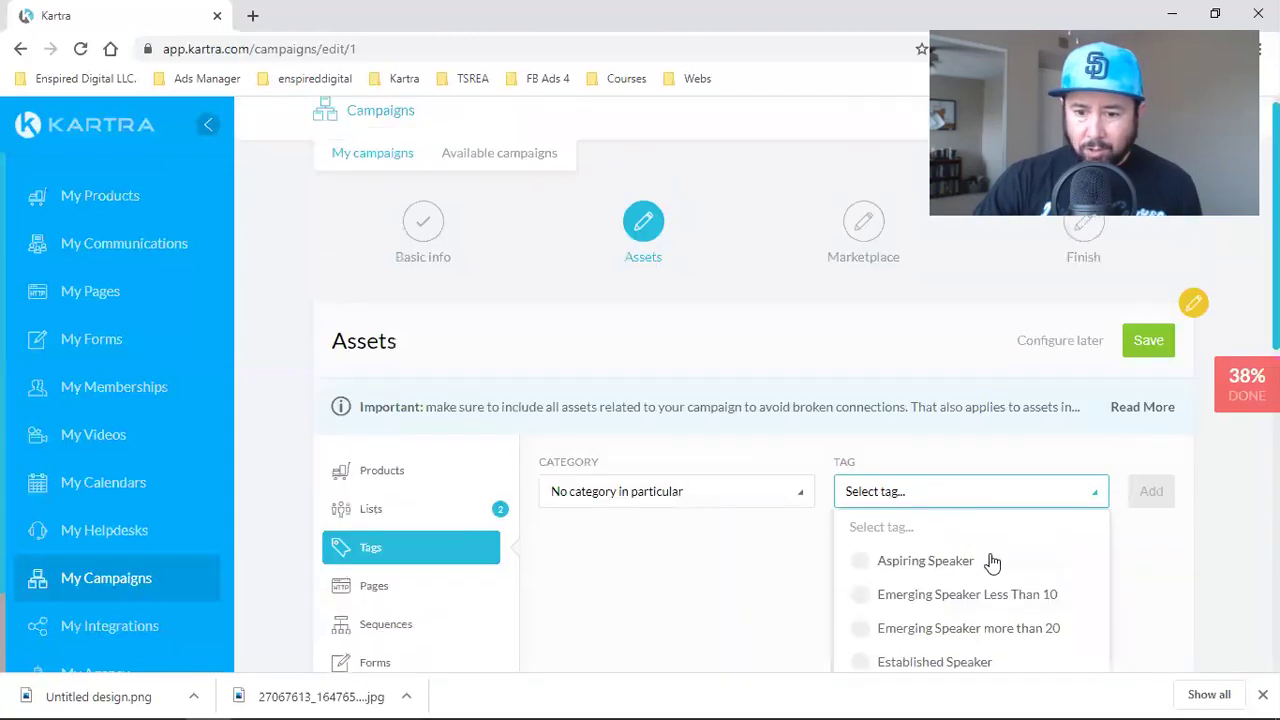
click(983, 563)
click(1151, 491)
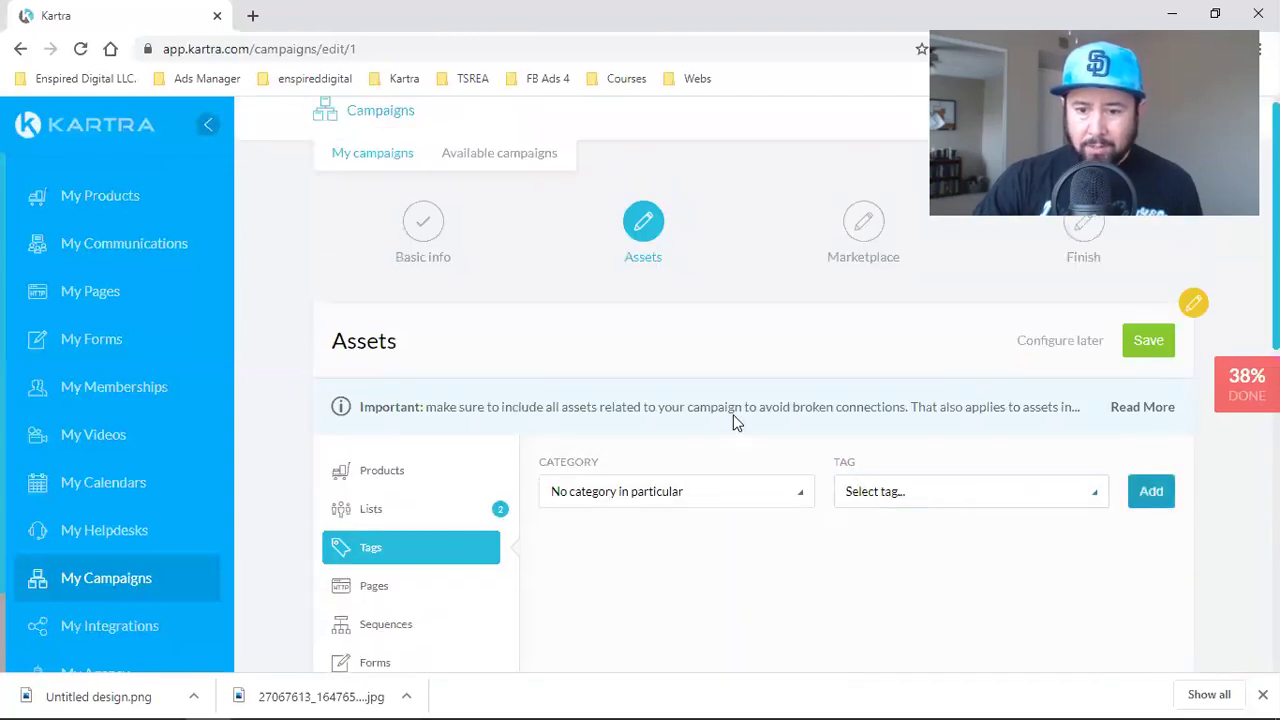
scroll(780, 391, down, 2)
click(665, 308)
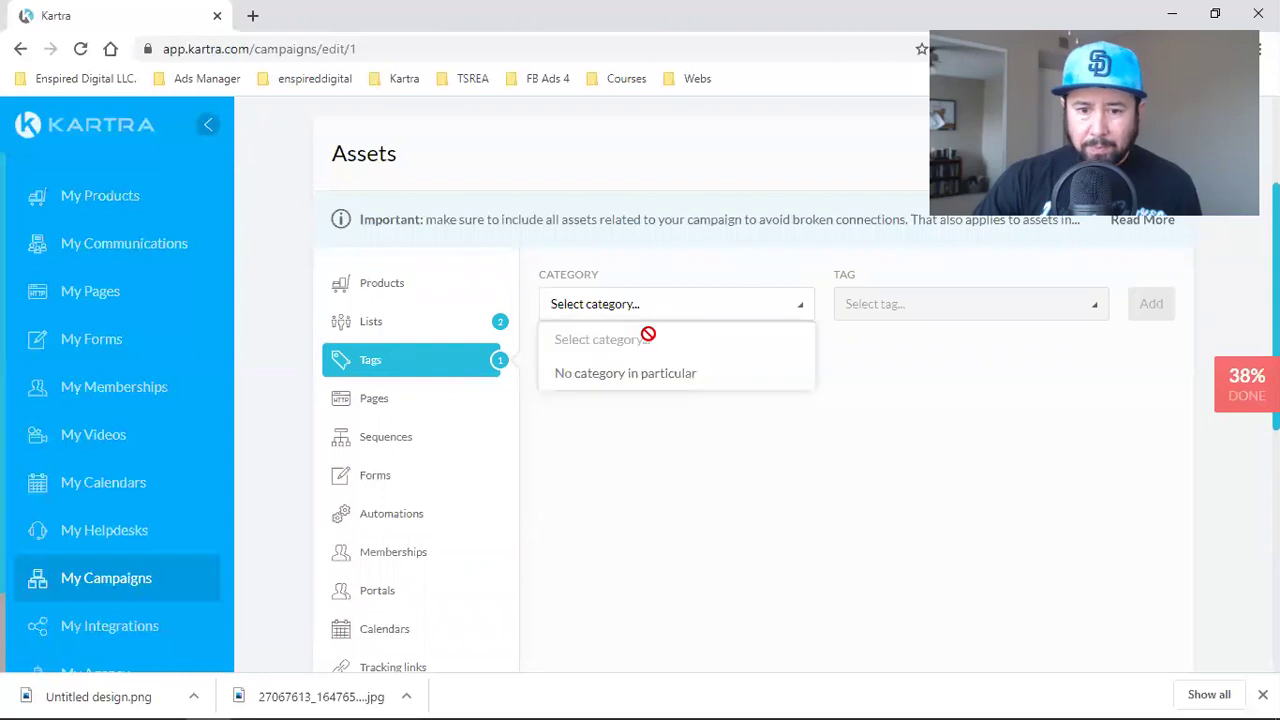
click(622, 385)
click(951, 312)
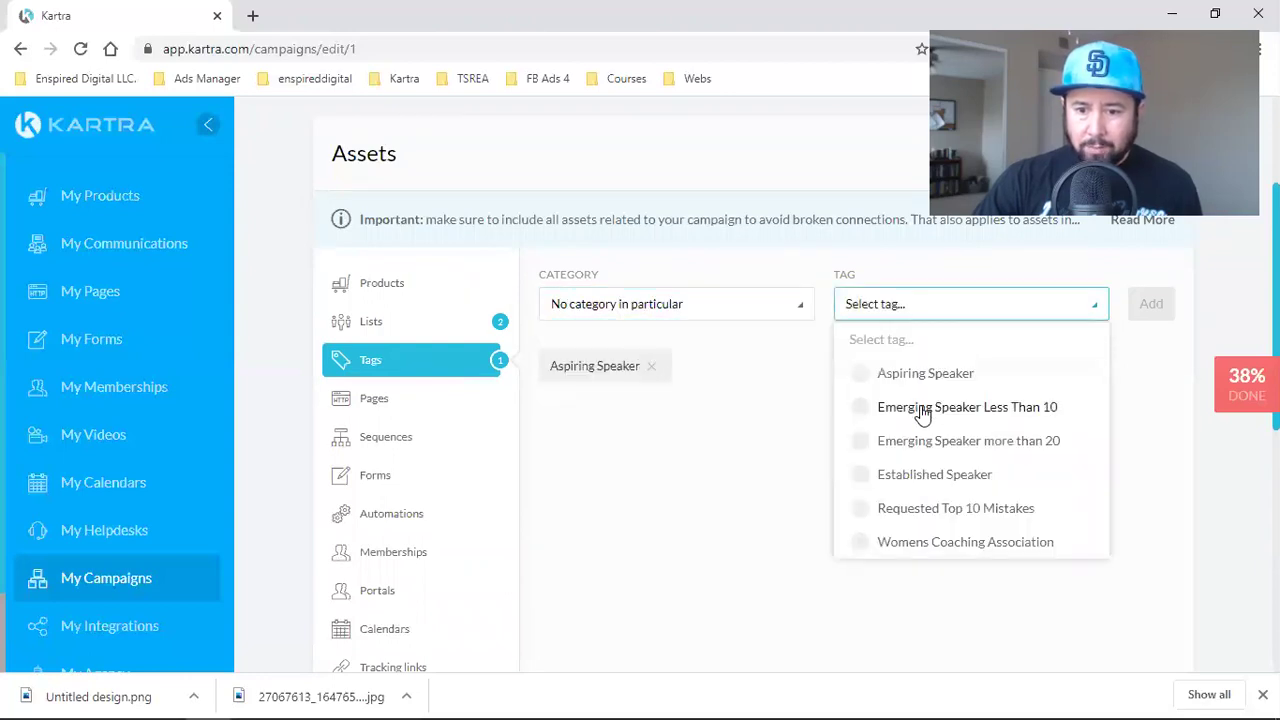
click(921, 414)
click(1151, 304)
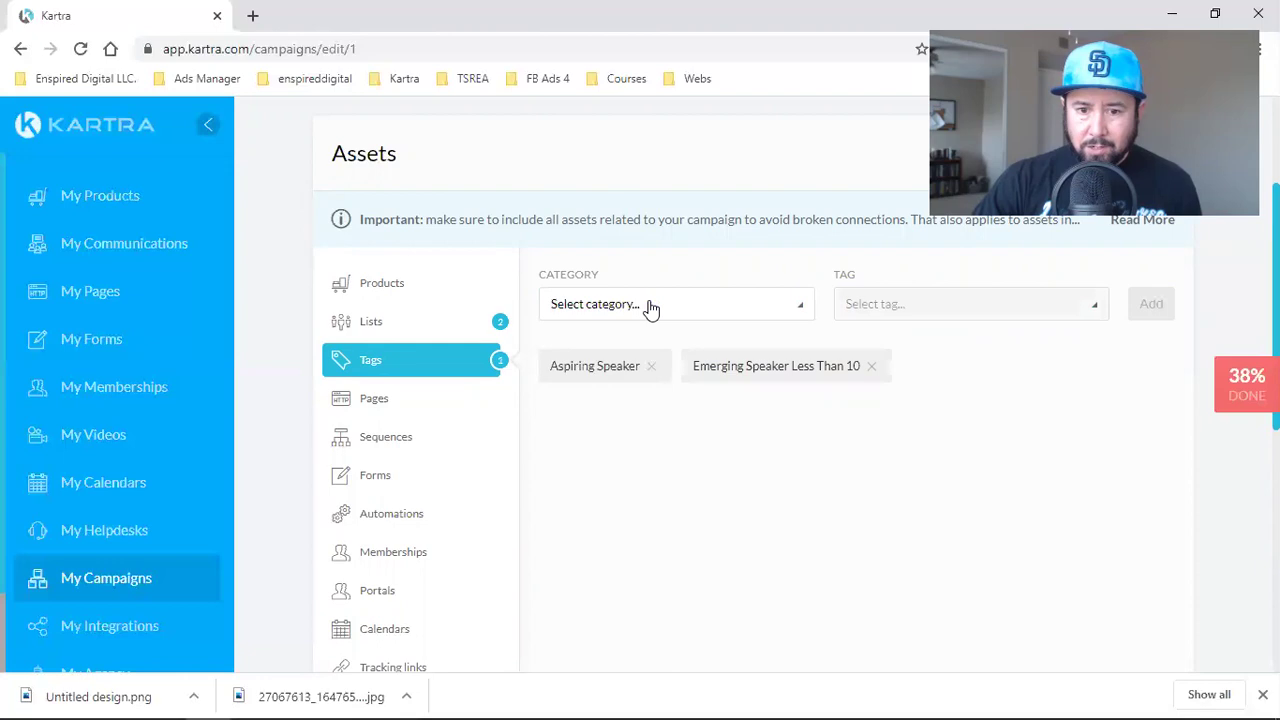
- Add the Emerging Speaker more than 20 and Established Speaker tags
click(651, 308)
click(711, 368)
click(949, 315)
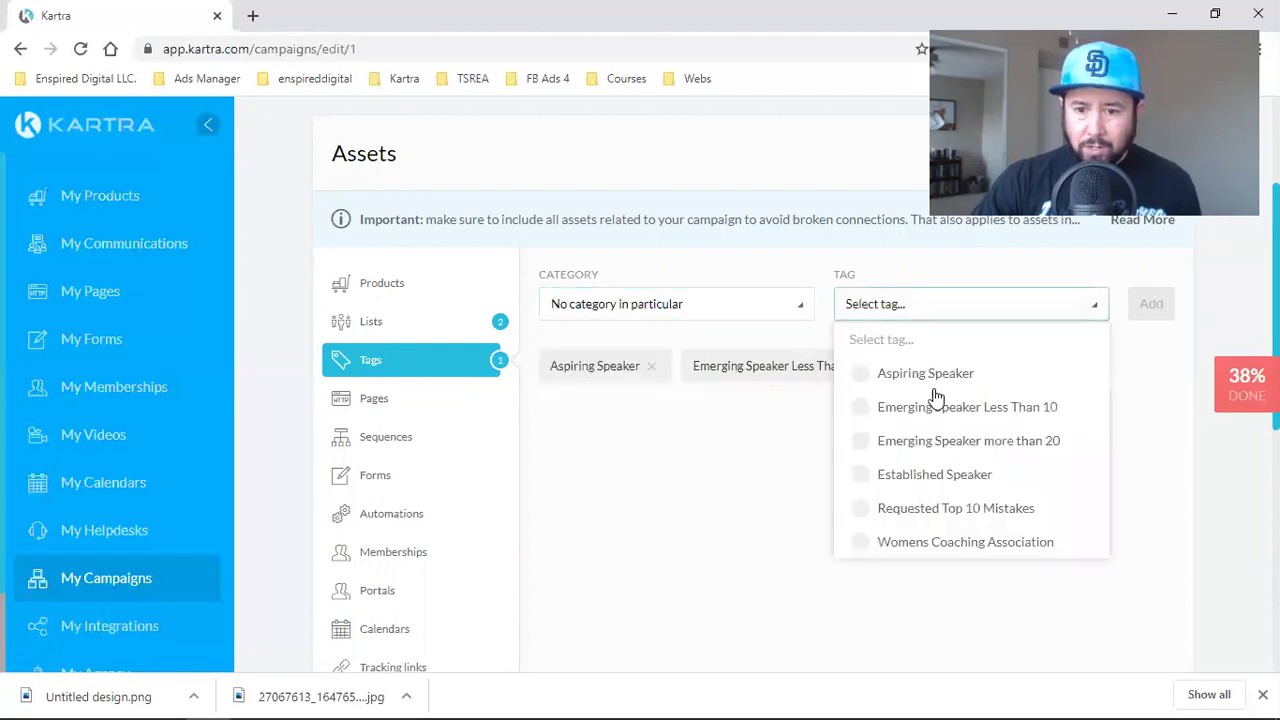
click(920, 441)
click(1145, 310)
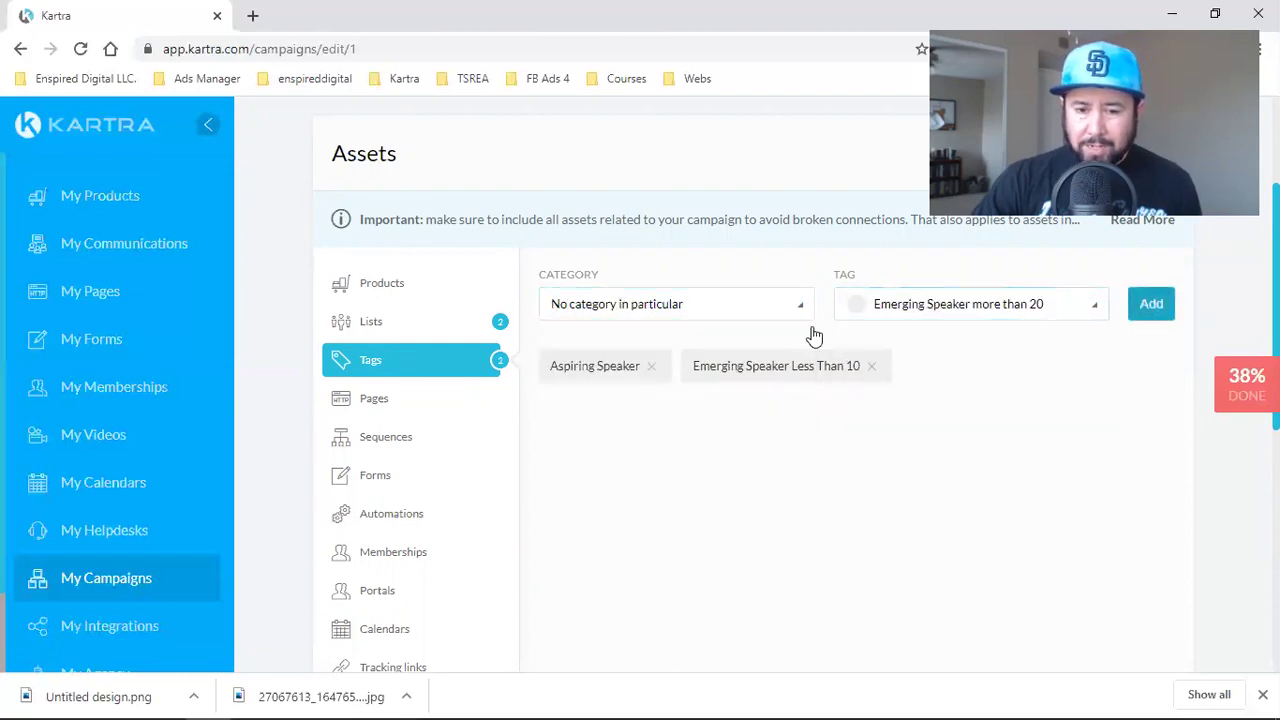
click(615, 308)
click(700, 368)
click(951, 310)
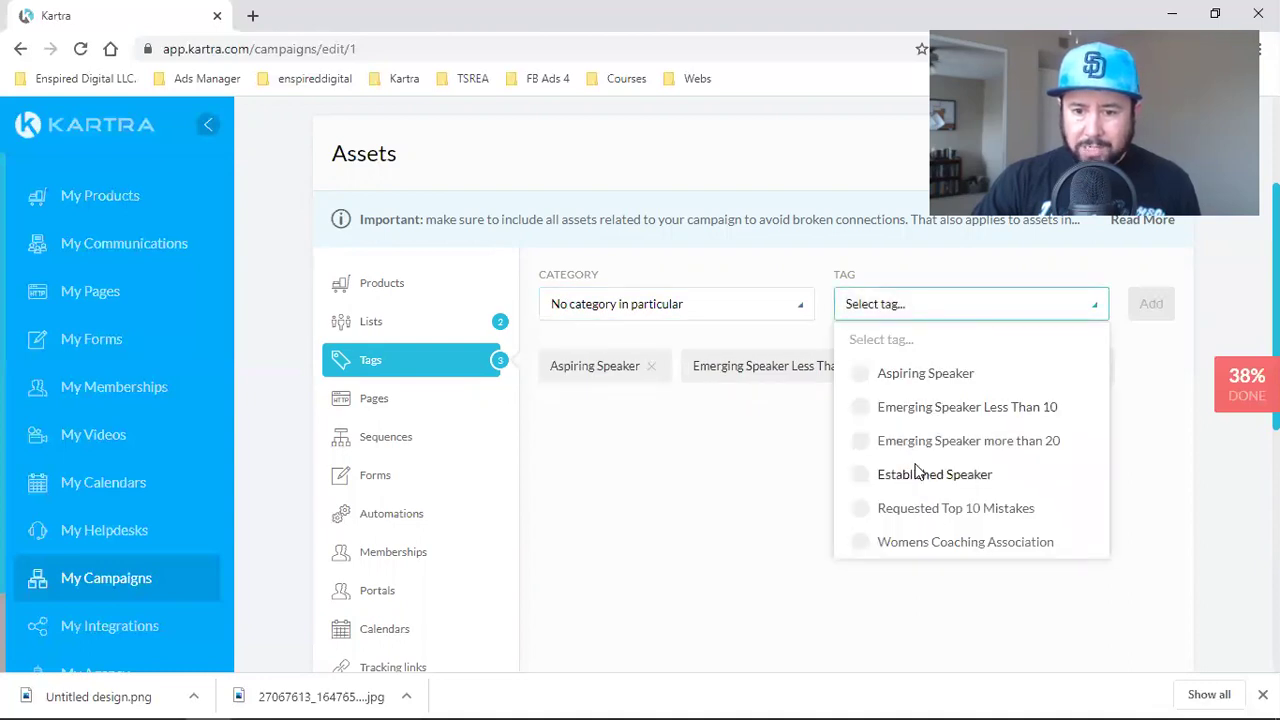
click(917, 473)
click(1150, 308)
- Add the Requested Top 10 Mistakes and Womens Coaching Association tags
click(645, 312)
click(612, 372)
click(940, 316)
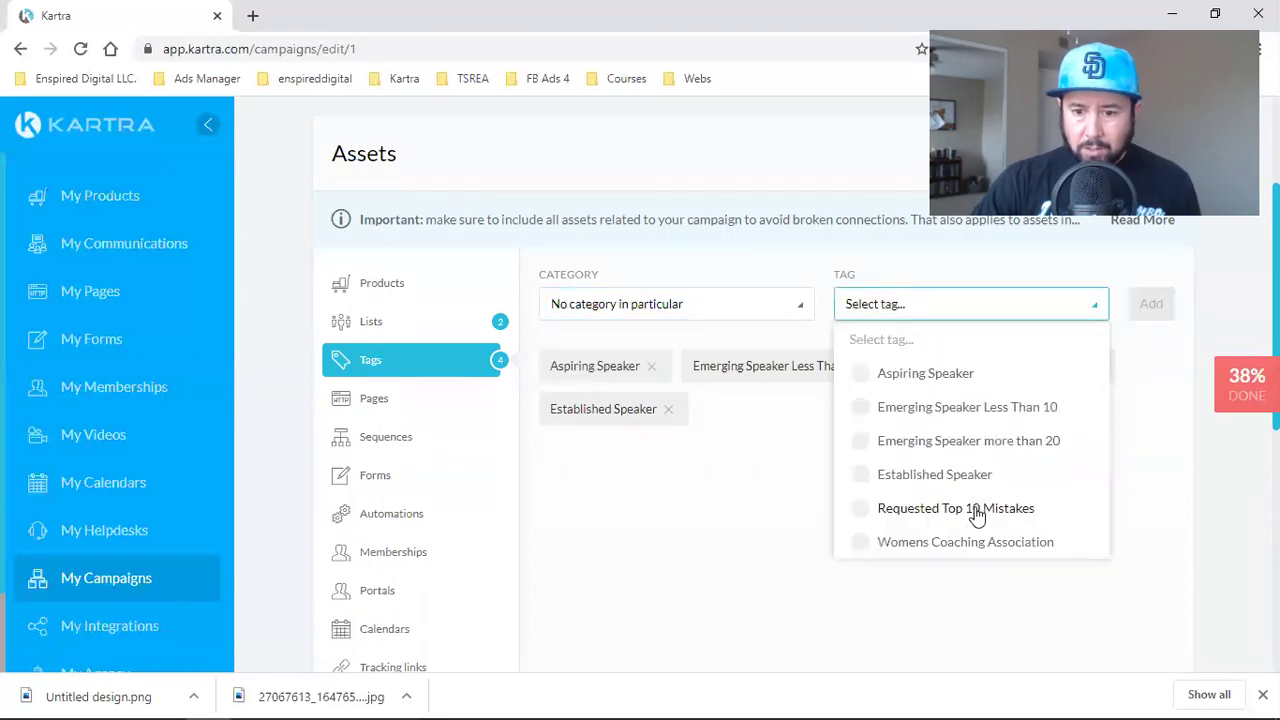
click(975, 510)
click(1150, 304)
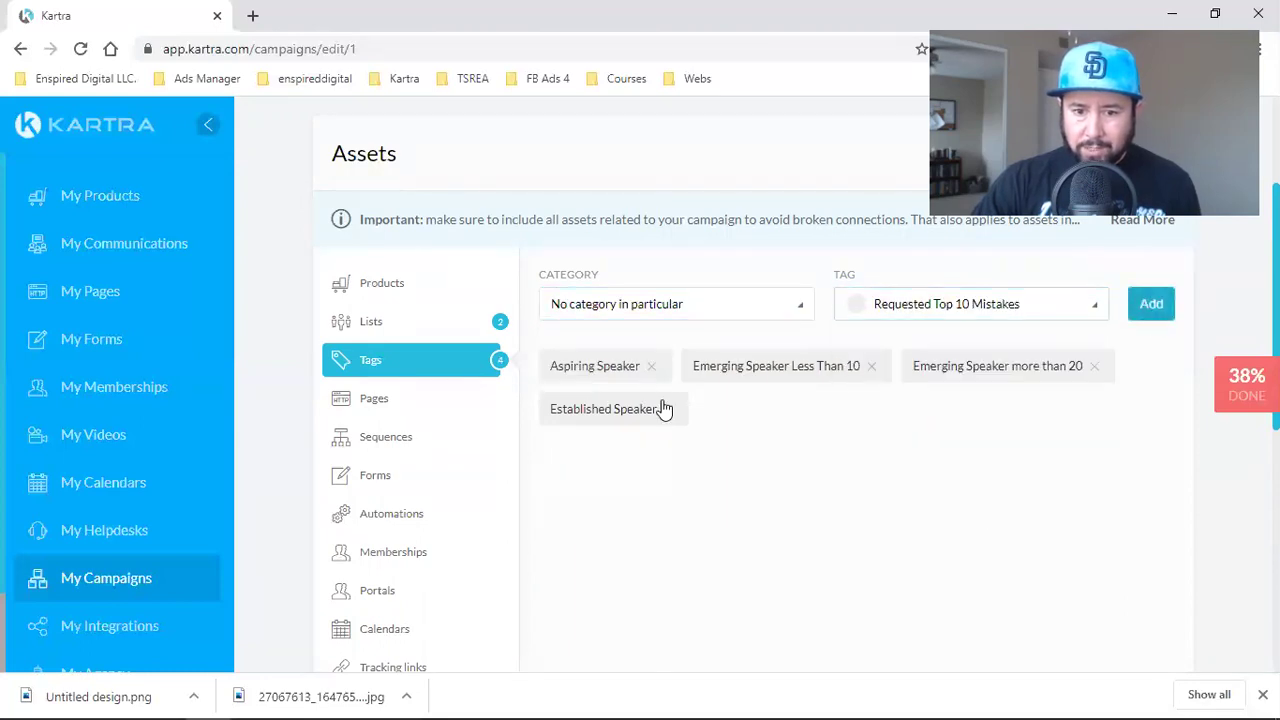
click(630, 315)
click(647, 376)
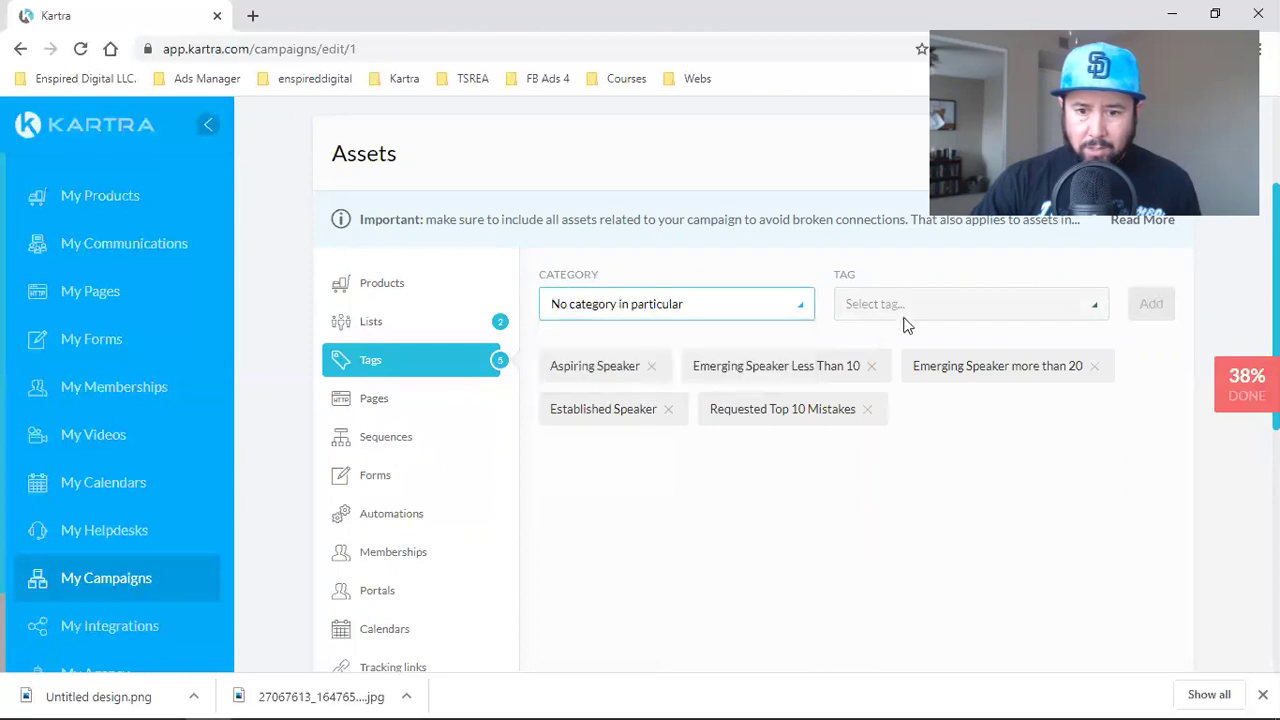
click(905, 318)
scroll(952, 489, down, 1)
click(957, 463)
scroll(990, 493, up, 3)
click(1157, 494)
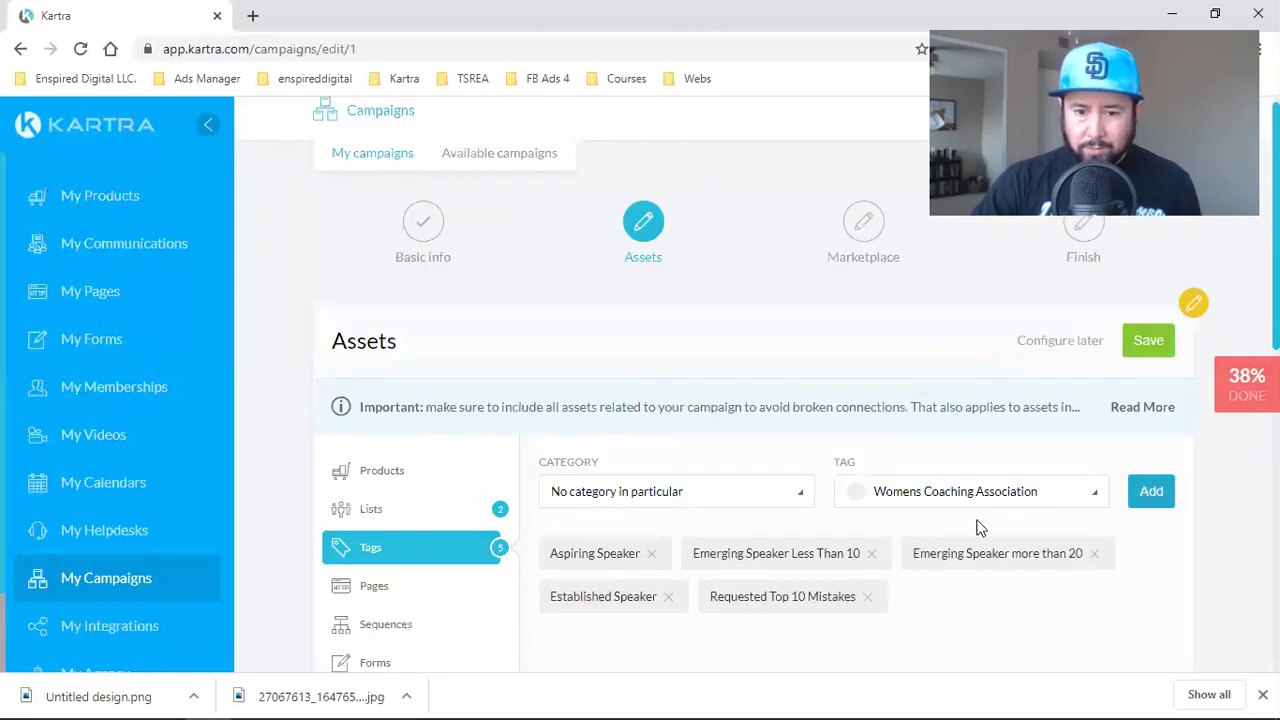
scroll(453, 462, down, 2)
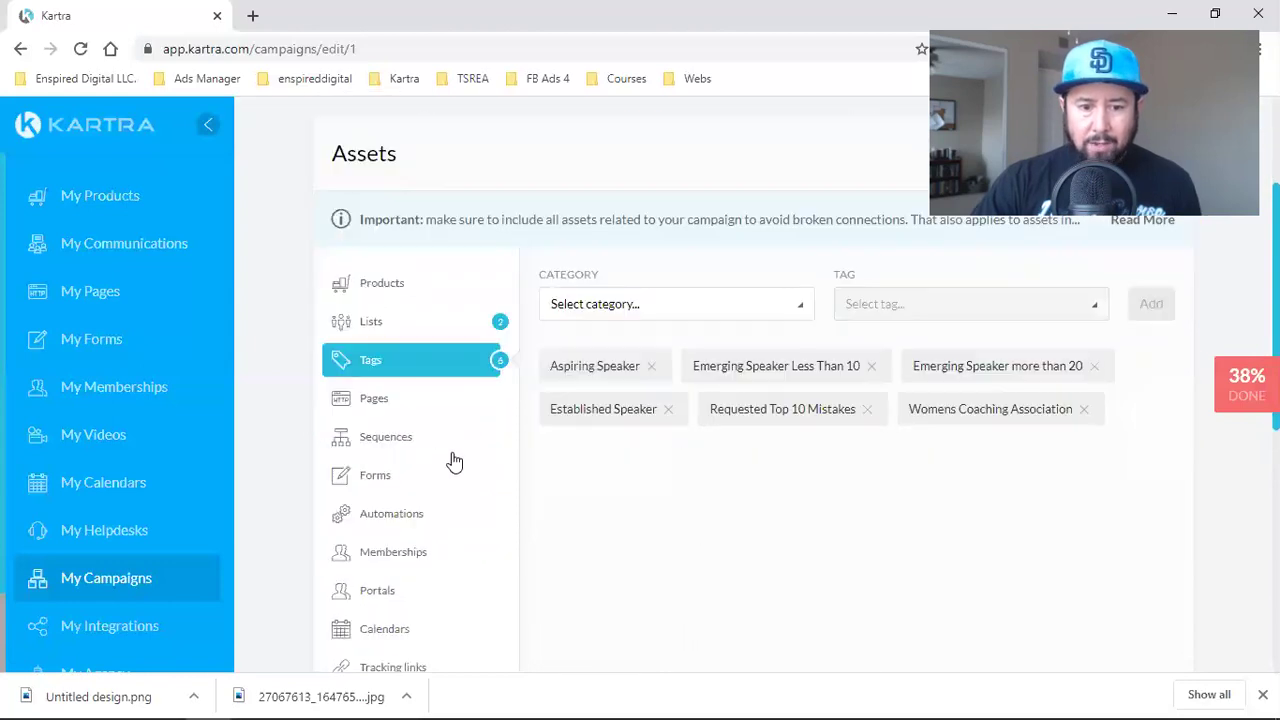
- Add the Top 10 Mistakes New Speakers Make page to the campaign assets
click(373, 402)
click(655, 308)
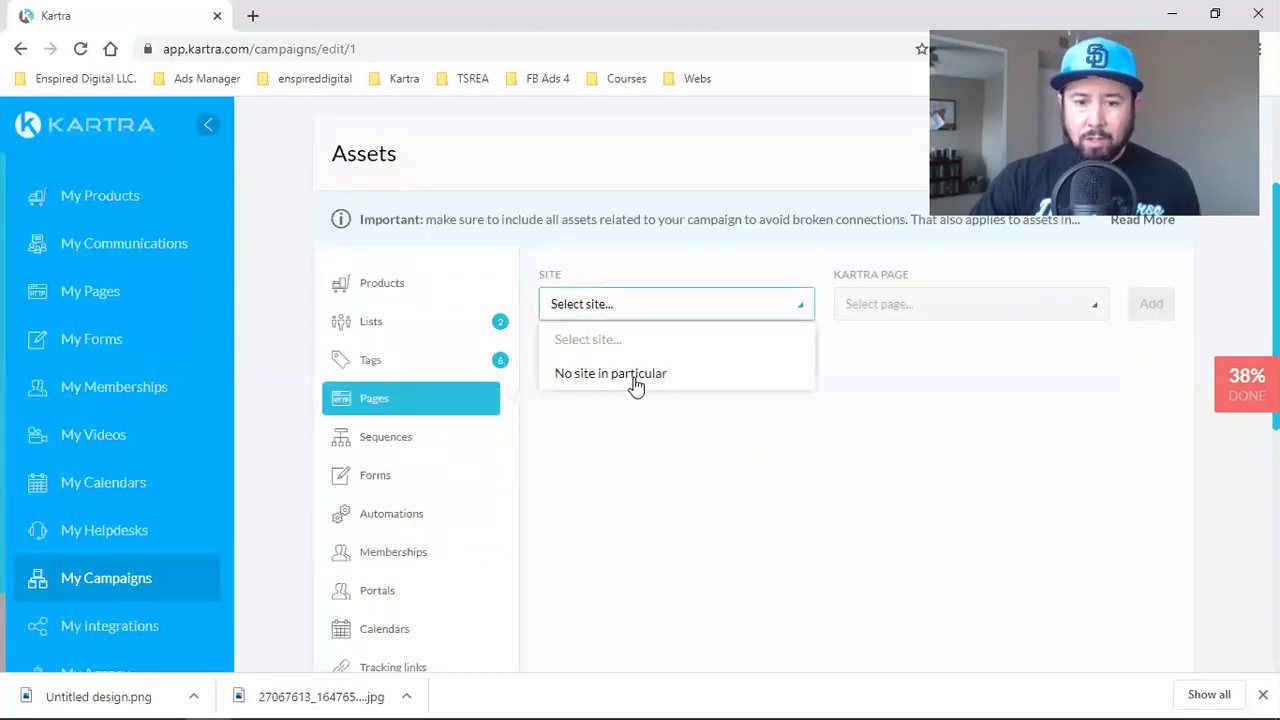
click(634, 380)
click(943, 312)
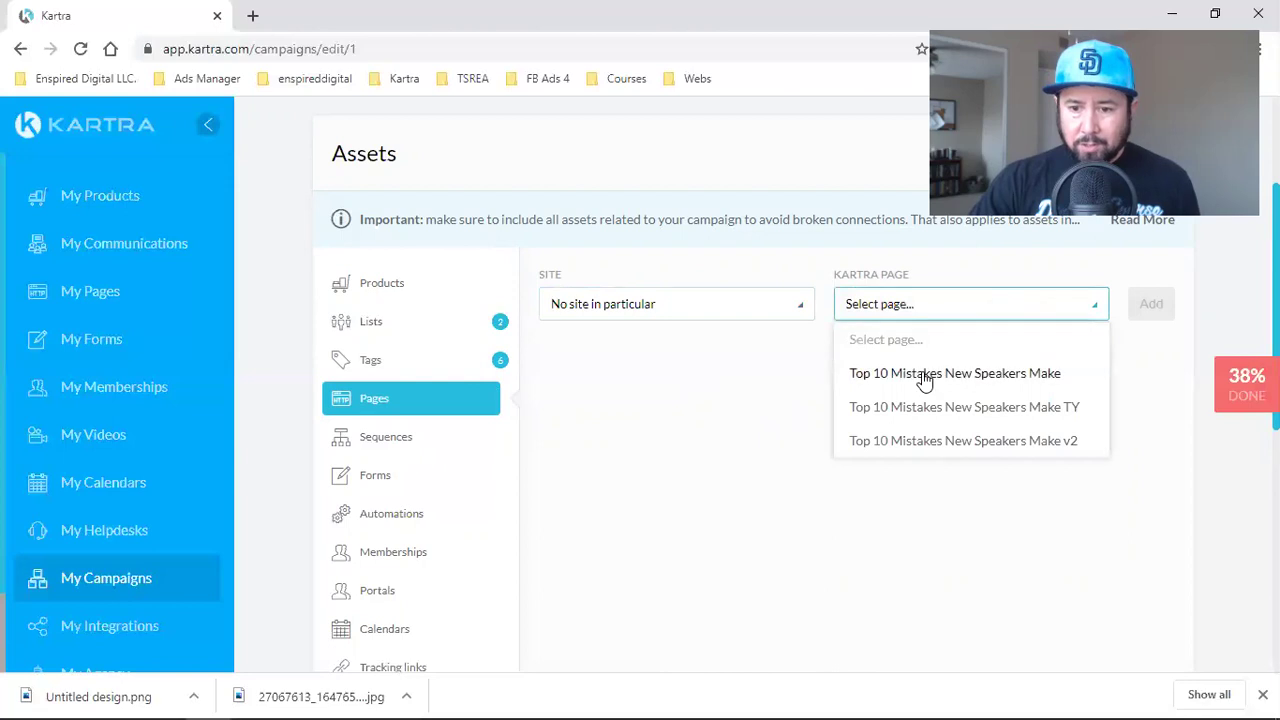
click(930, 373)
click(1151, 304)
- Add the Top 10 Mistakes New Speakers Make TY and v2 pages as well
click(660, 312)
click(640, 374)
click(626, 306)
click(600, 375)
click(905, 306)
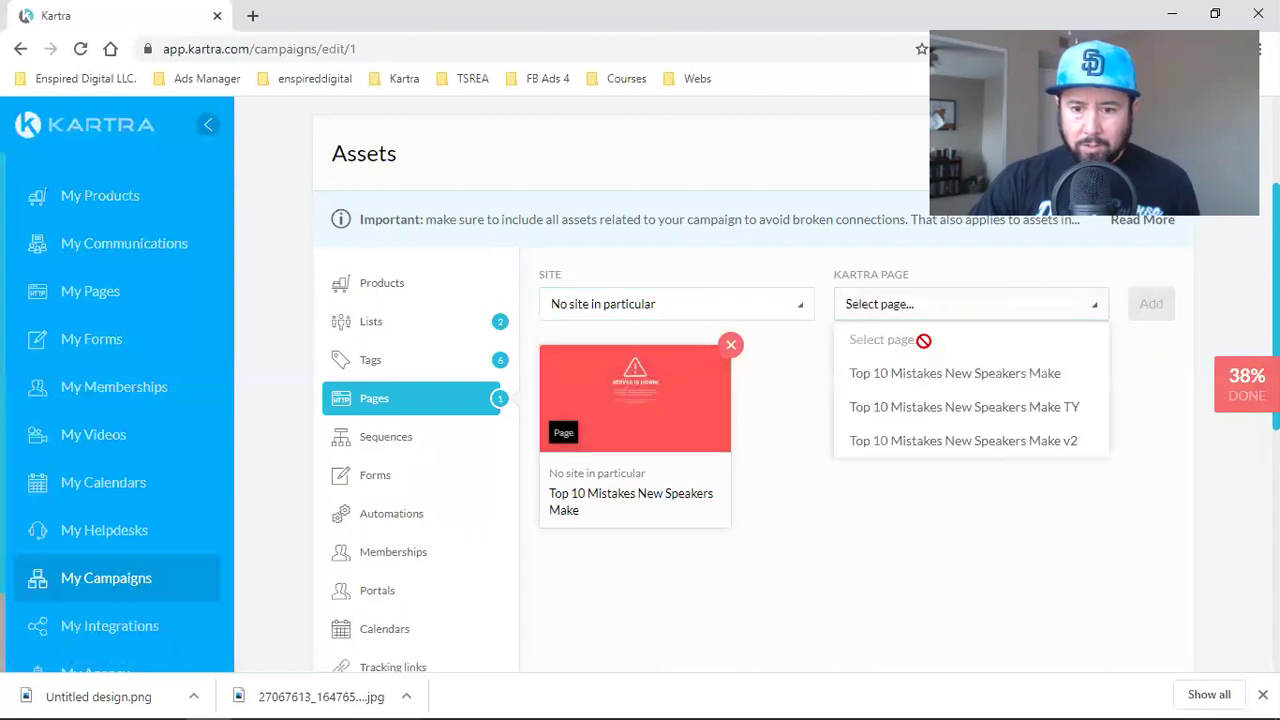
click(894, 407)
click(1150, 308)
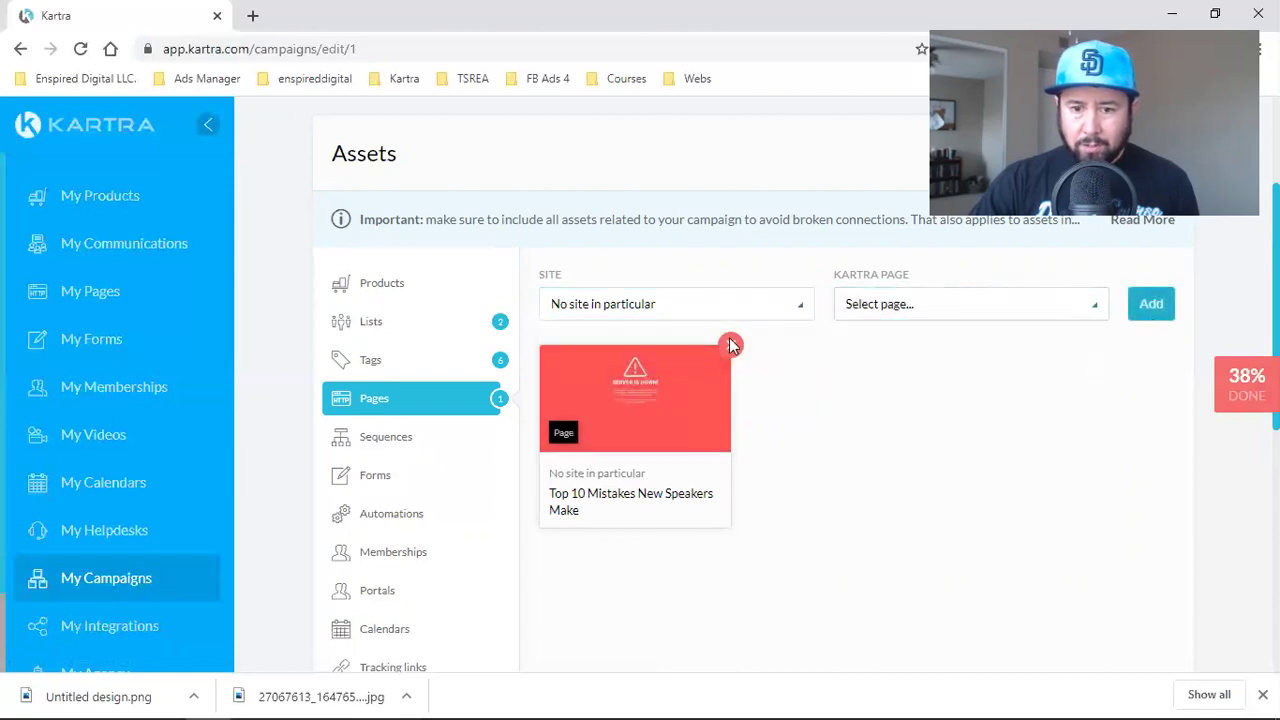
click(623, 304)
click(620, 372)
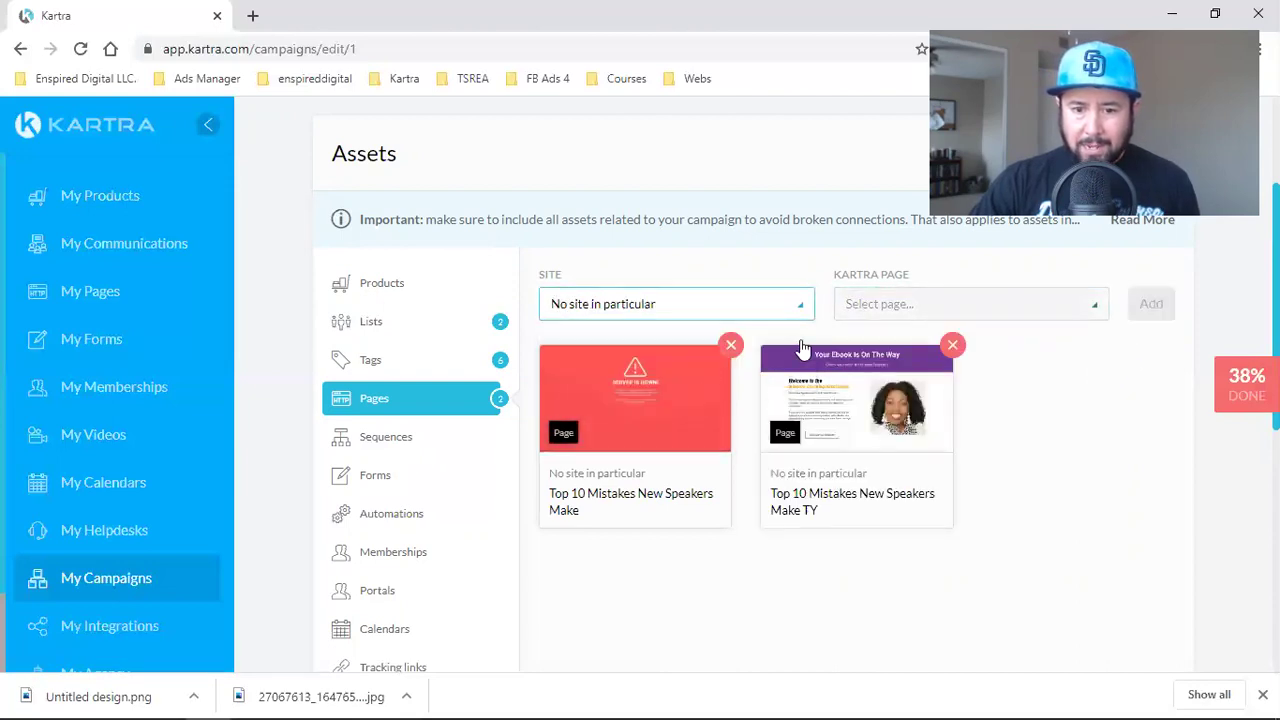
click(968, 306)
click(894, 440)
click(1152, 308)
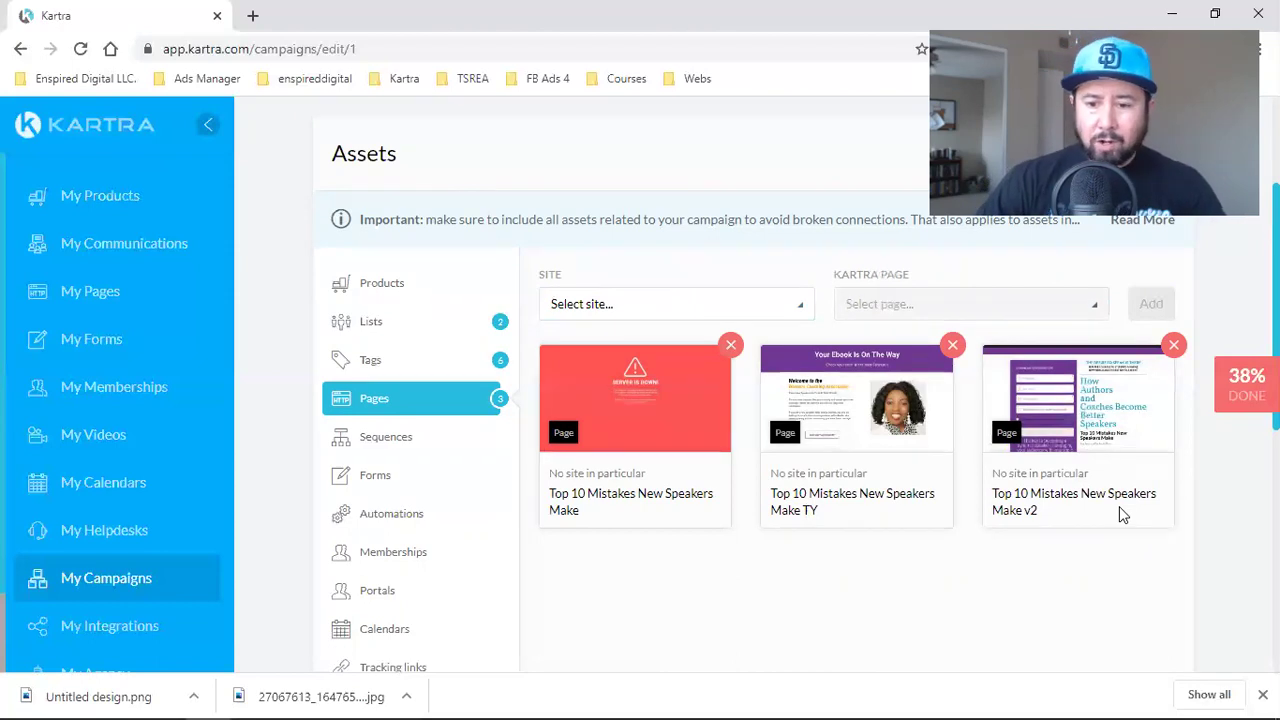
- Preview the three added page cards, then move on to Sequences
mouse_move(1100, 392)
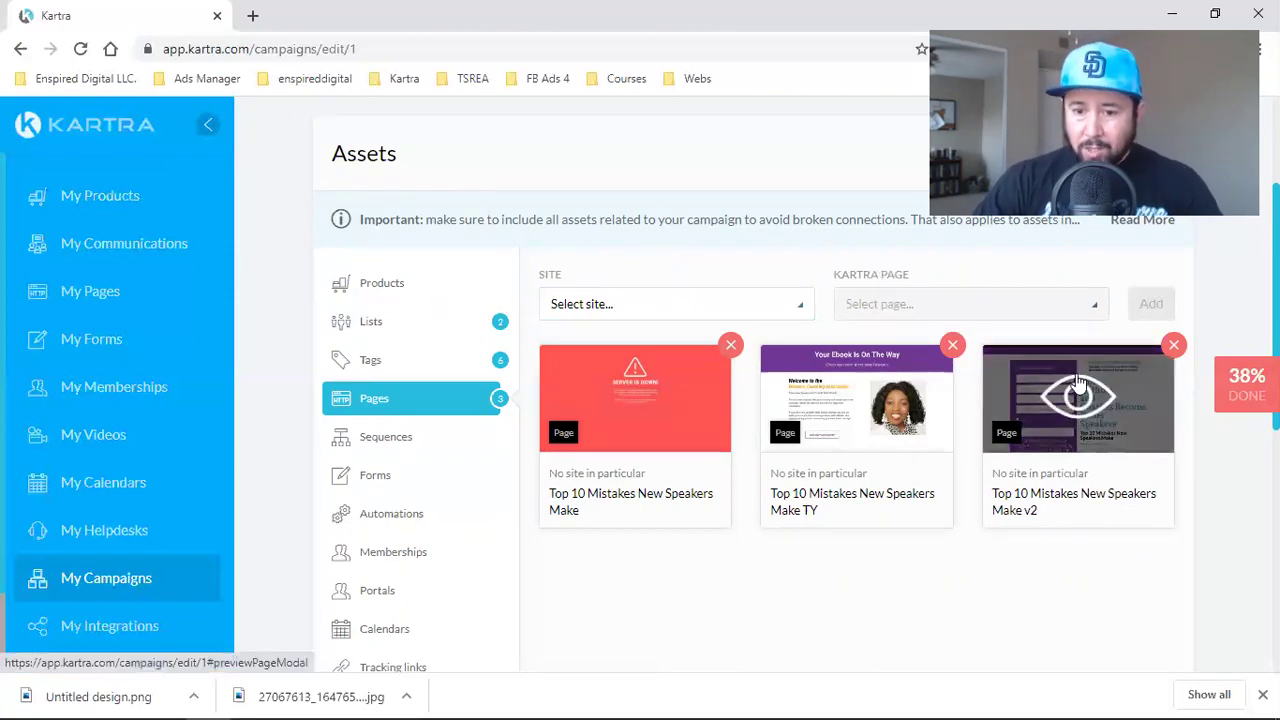
mouse_move(843, 416)
mouse_move(610, 420)
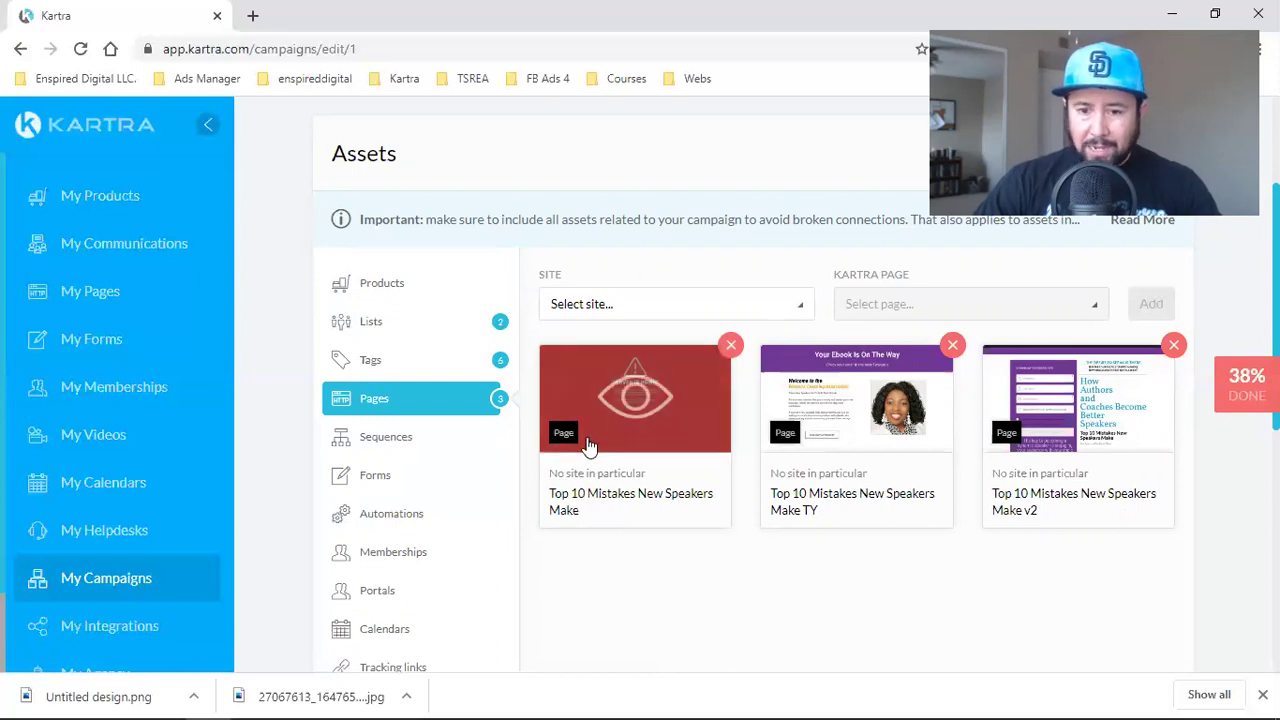
click(363, 449)
- Add the Top 10 Mistakes Sequence to the campaign assets
click(590, 304)
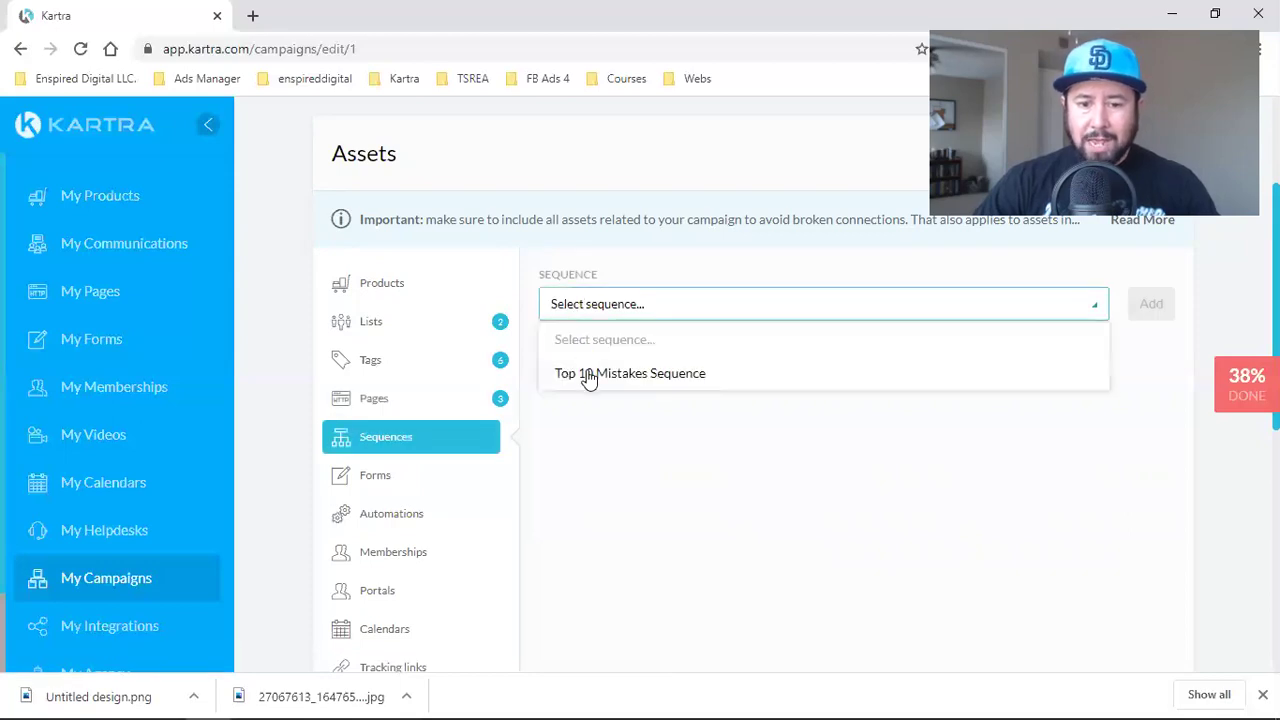
click(586, 372)
click(1151, 303)
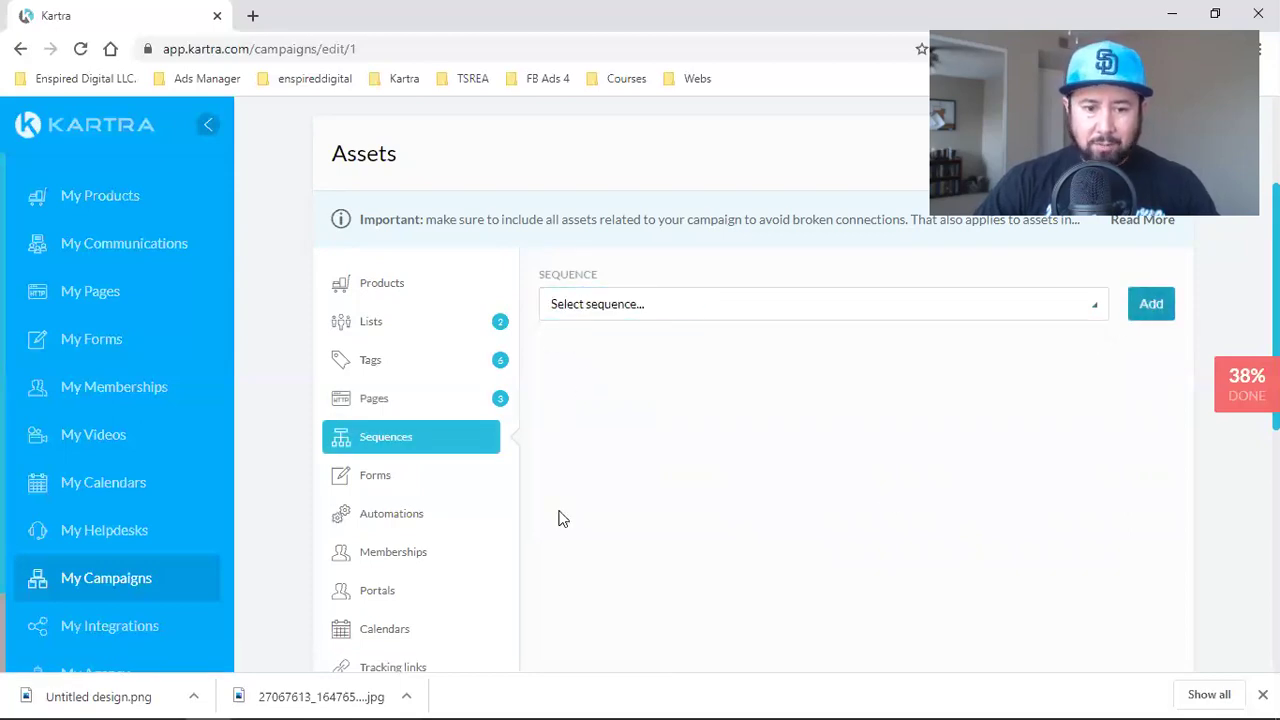
- Add the Top 10 Mistakes Opt-In form and review Automations, Memberships and Portals
click(400, 476)
click(622, 306)
click(600, 372)
click(1143, 303)
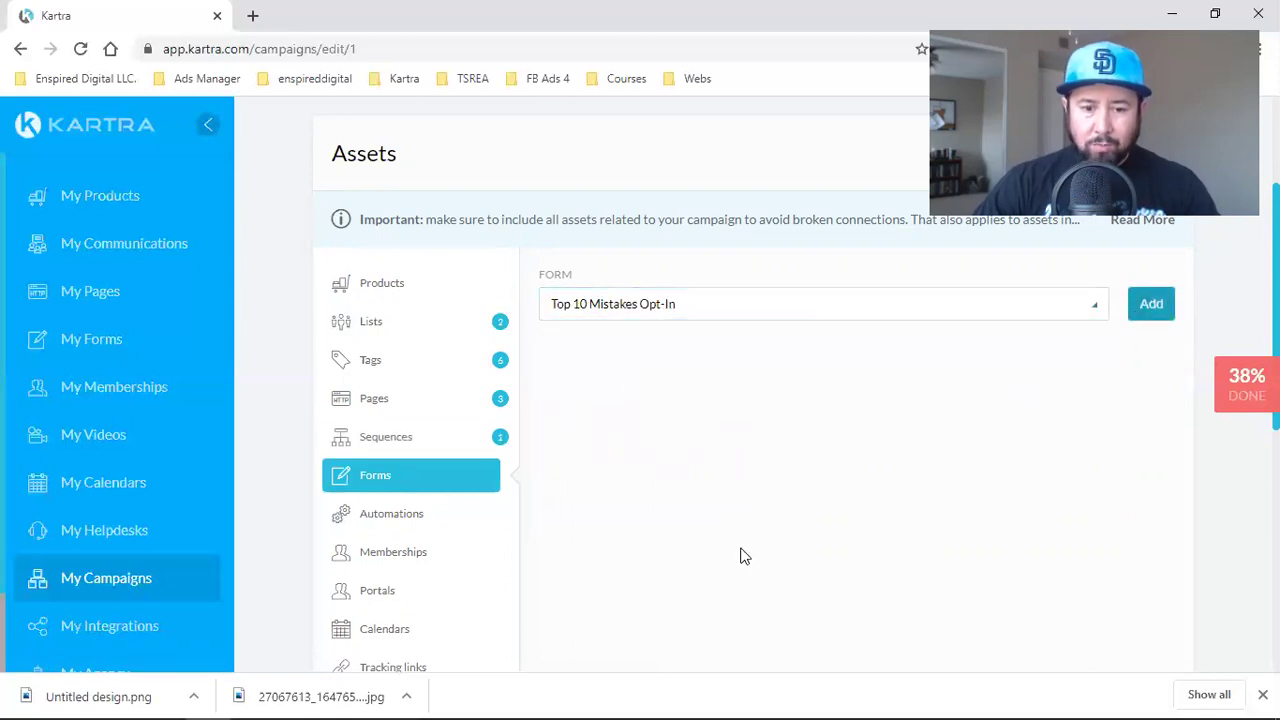
click(388, 515)
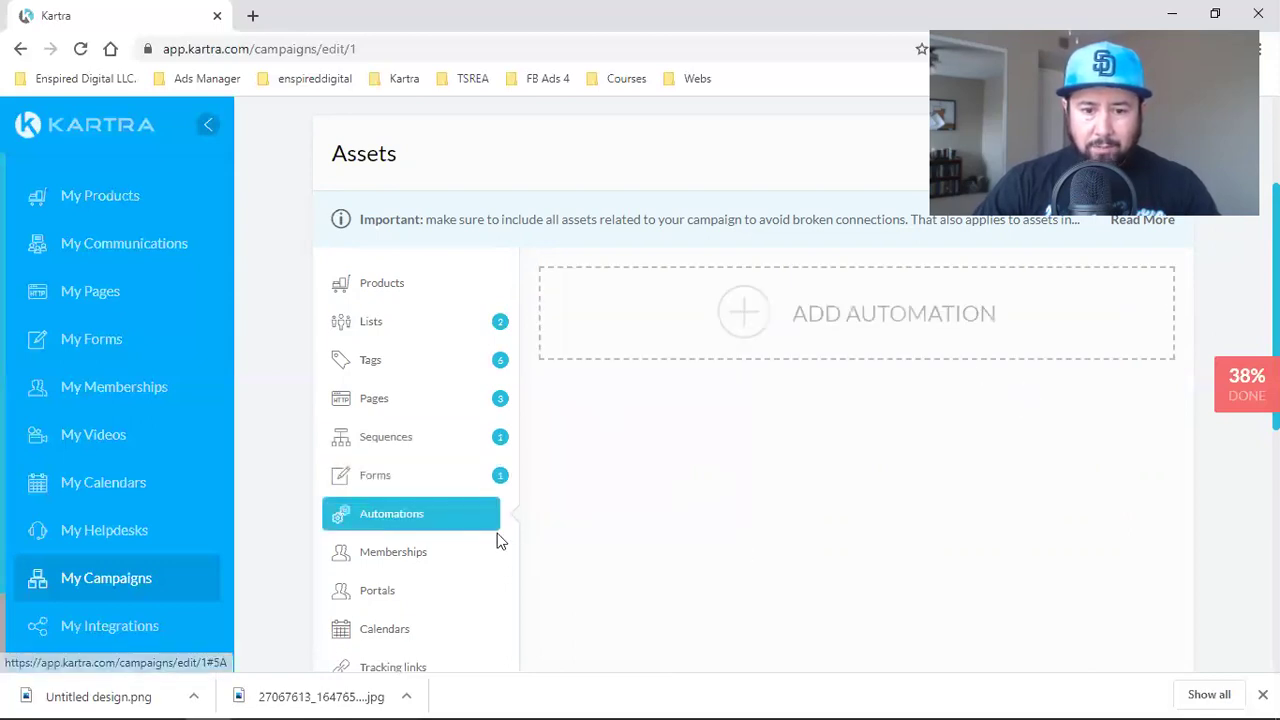
click(402, 556)
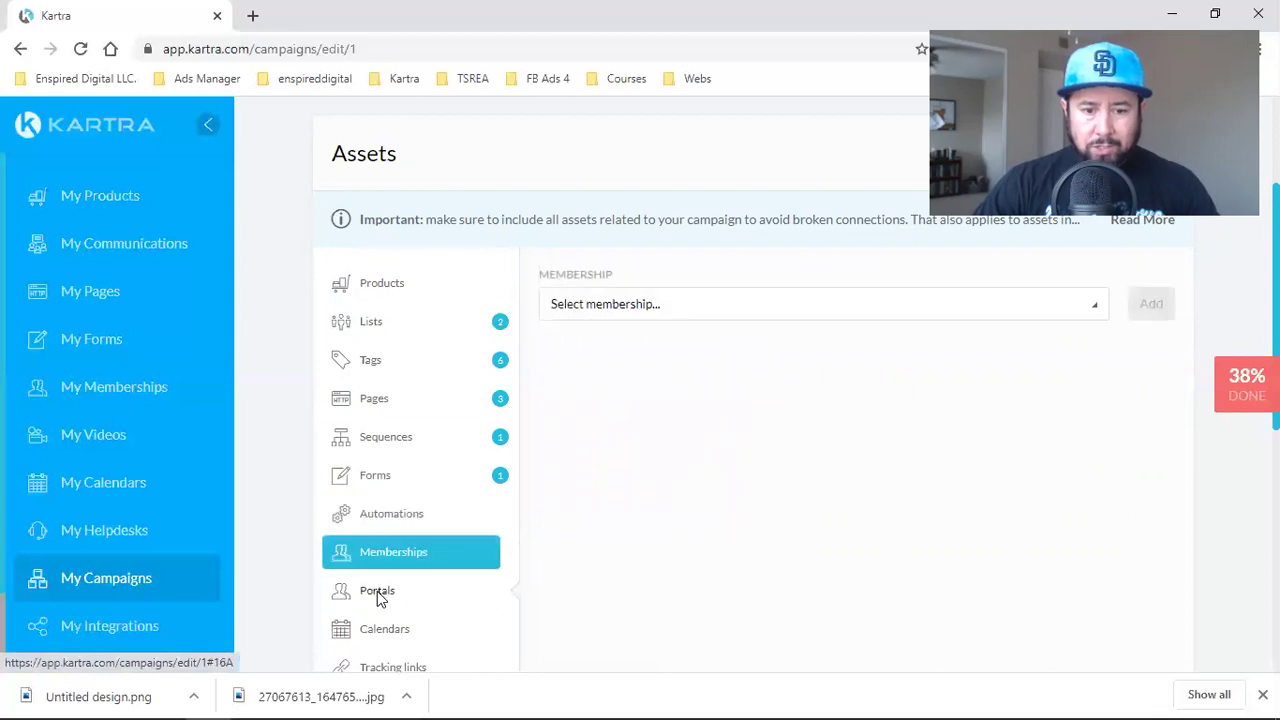
click(377, 591)
scroll(505, 532, down, 2)
click(583, 116)
click(529, 402)
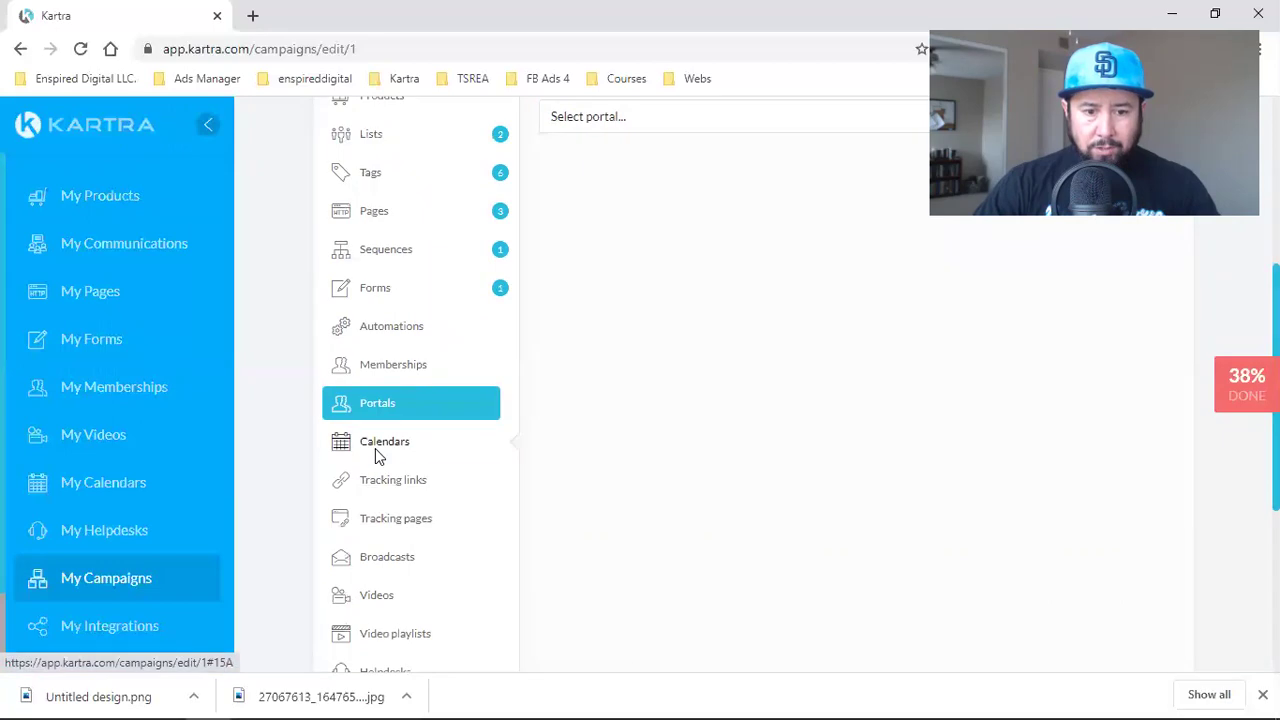
click(375, 452)
click(370, 486)
click(626, 118)
click(865, 133)
click(877, 120)
click(746, 426)
scroll(375, 501, down, 1)
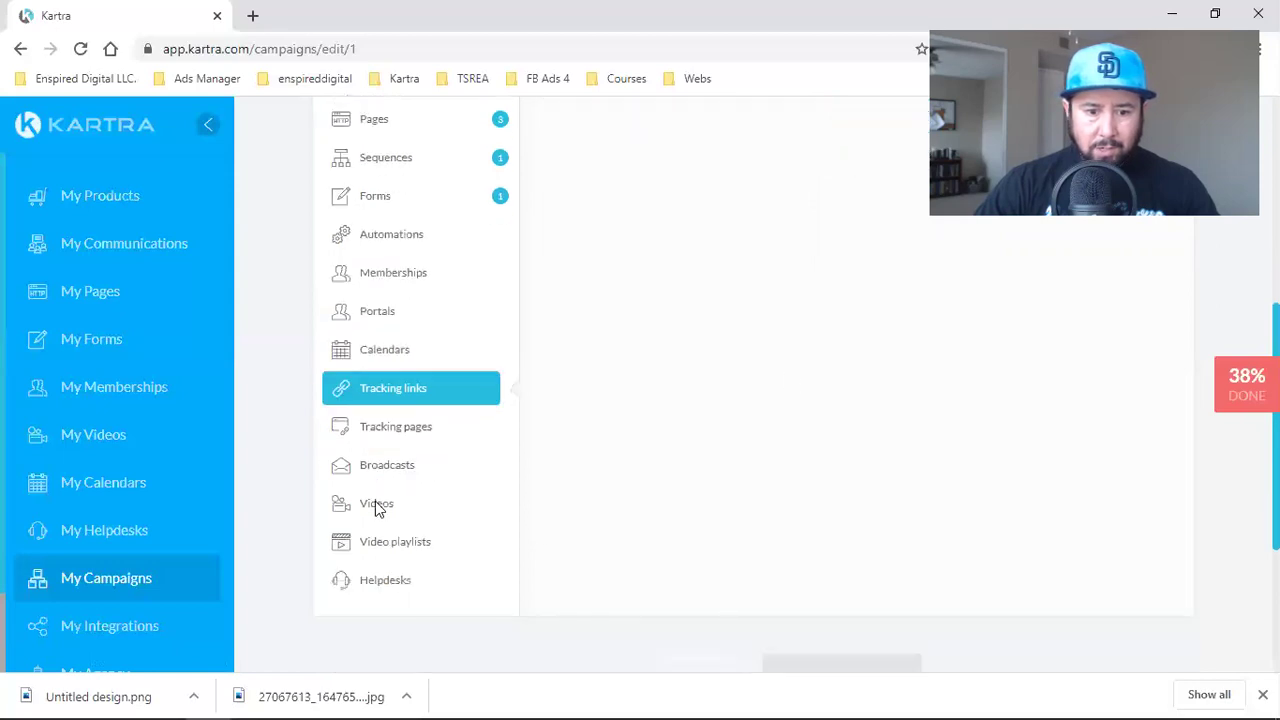
scroll(782, 475, up, 5)
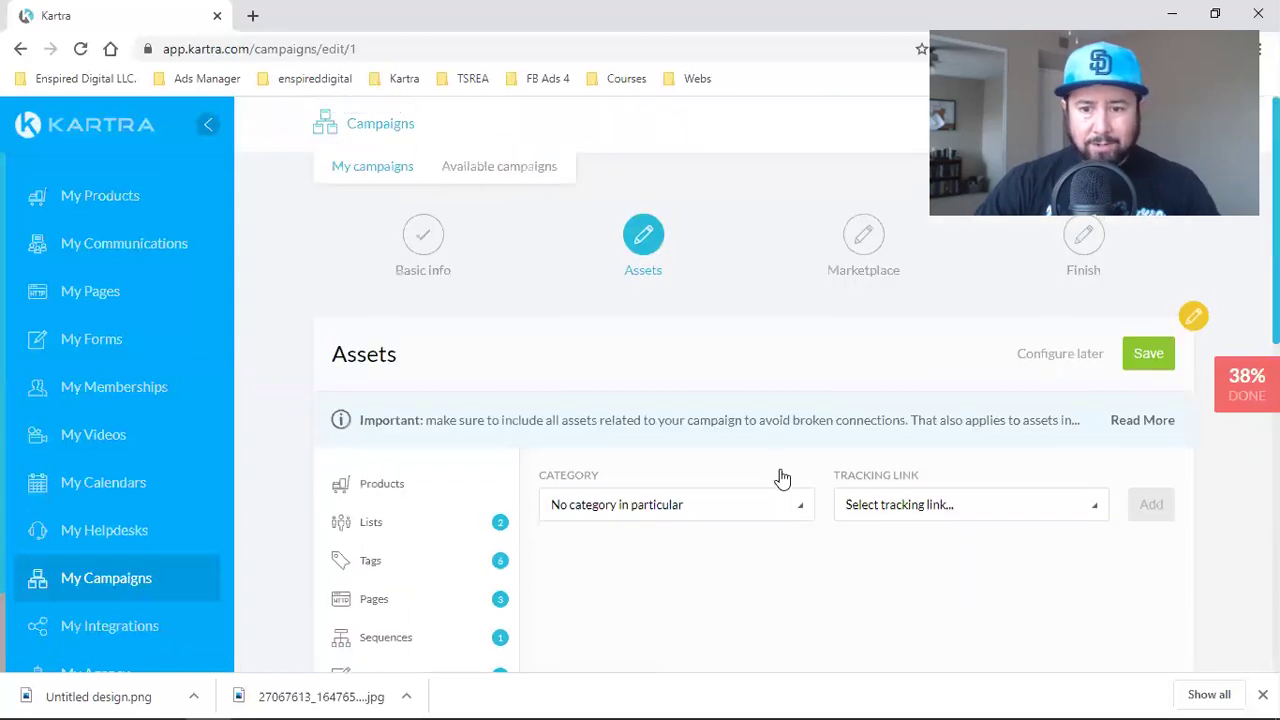
scroll(370, 500, down, 2)
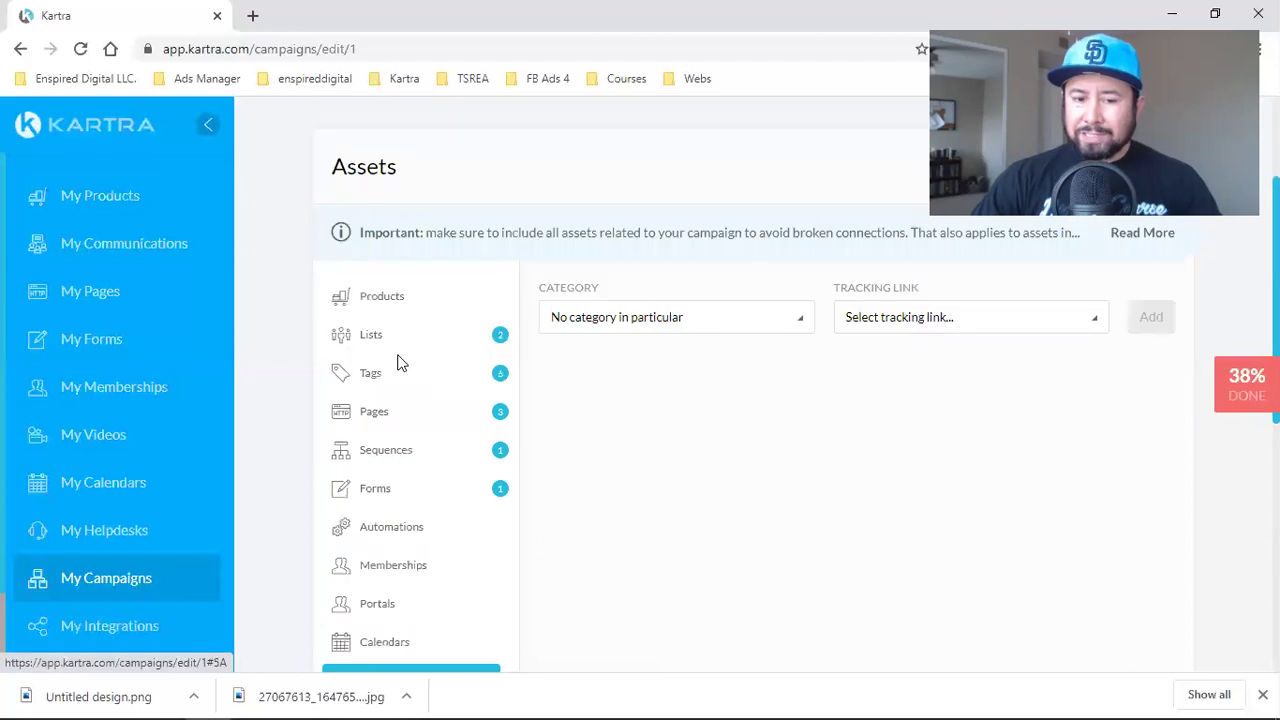
click(1262, 694)
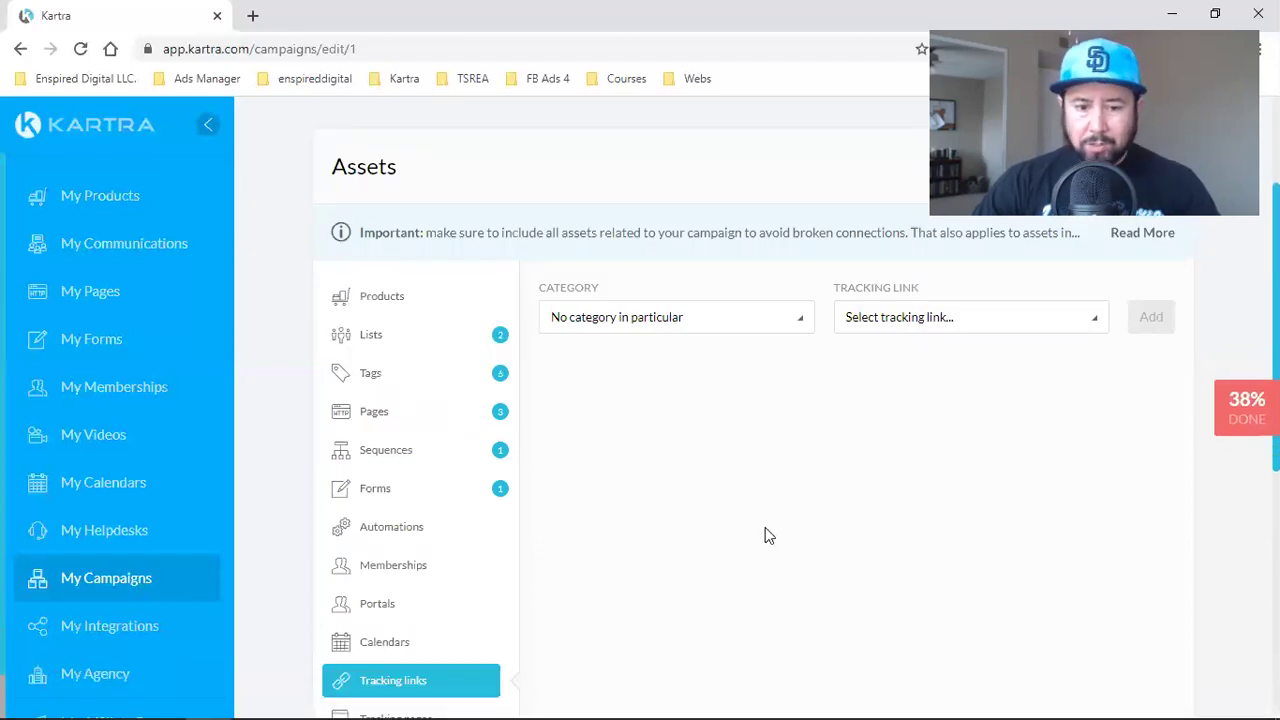
scroll(700, 525, down, 2)
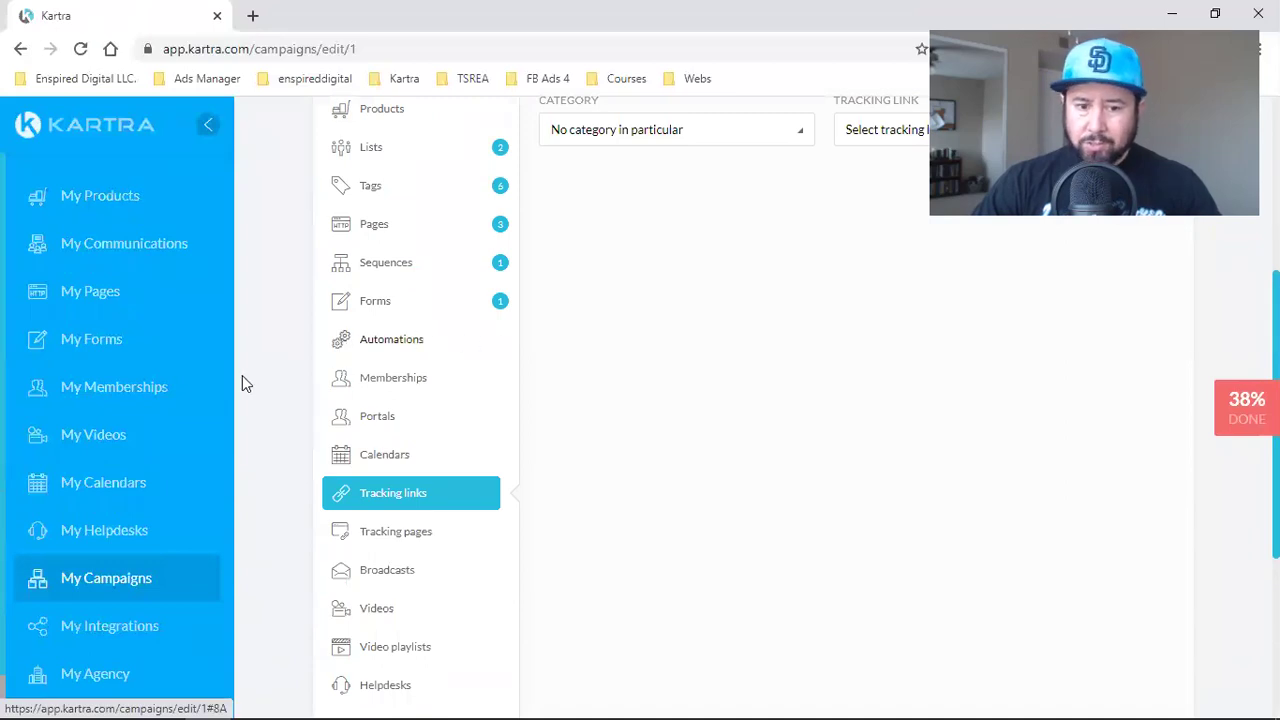
scroll(883, 538, down, 2)
scroll(883, 538, up, 3)
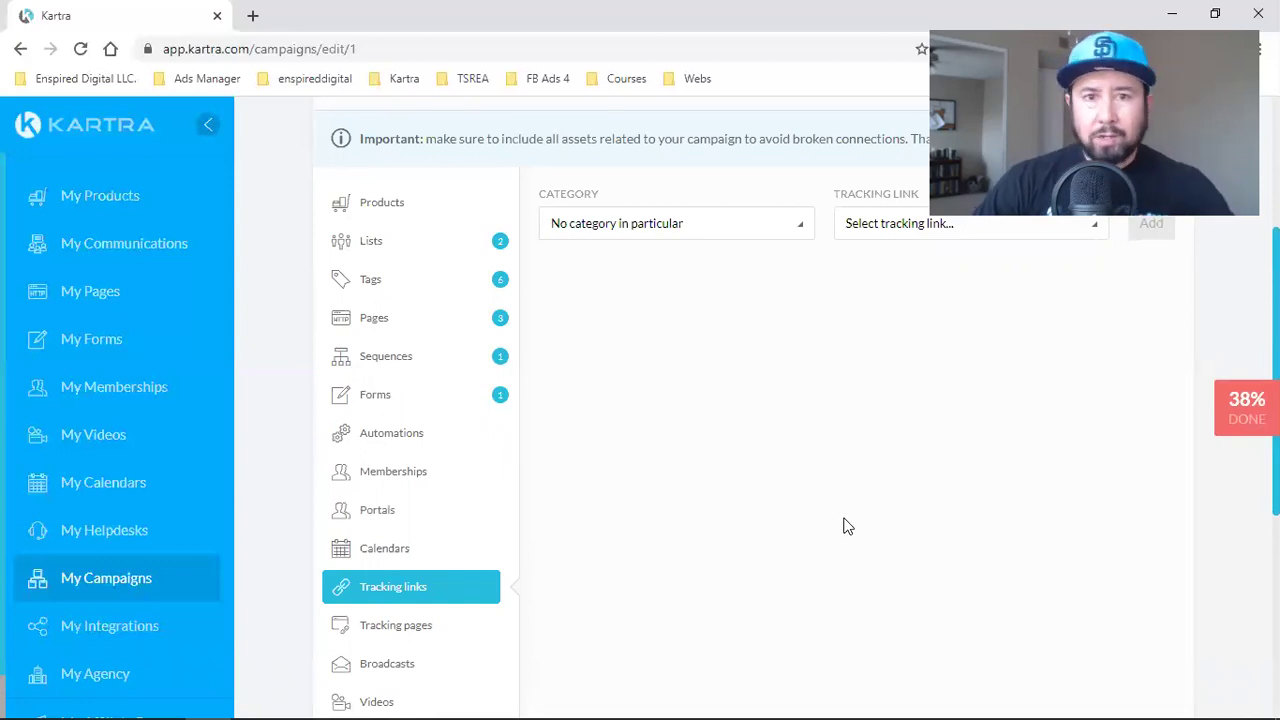
scroll(842, 530, up, 2)
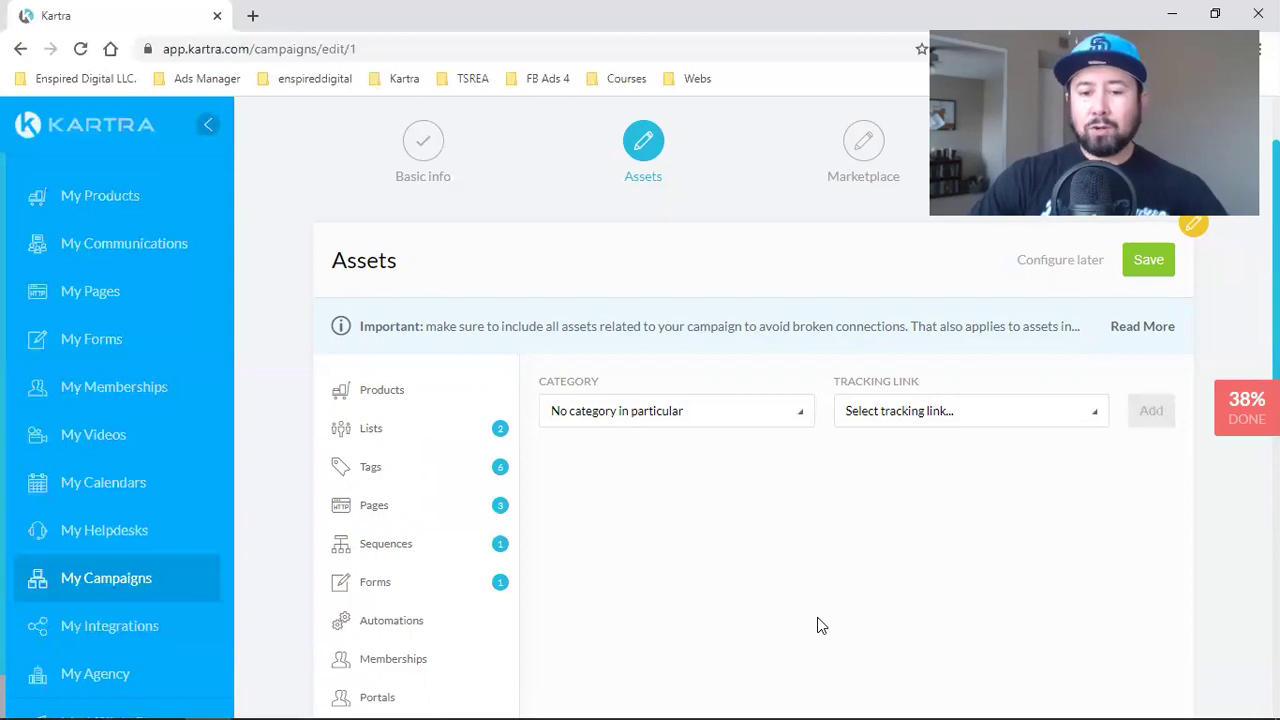
scroll(671, 543, down, 2)
scroll(699, 520, up, 3)
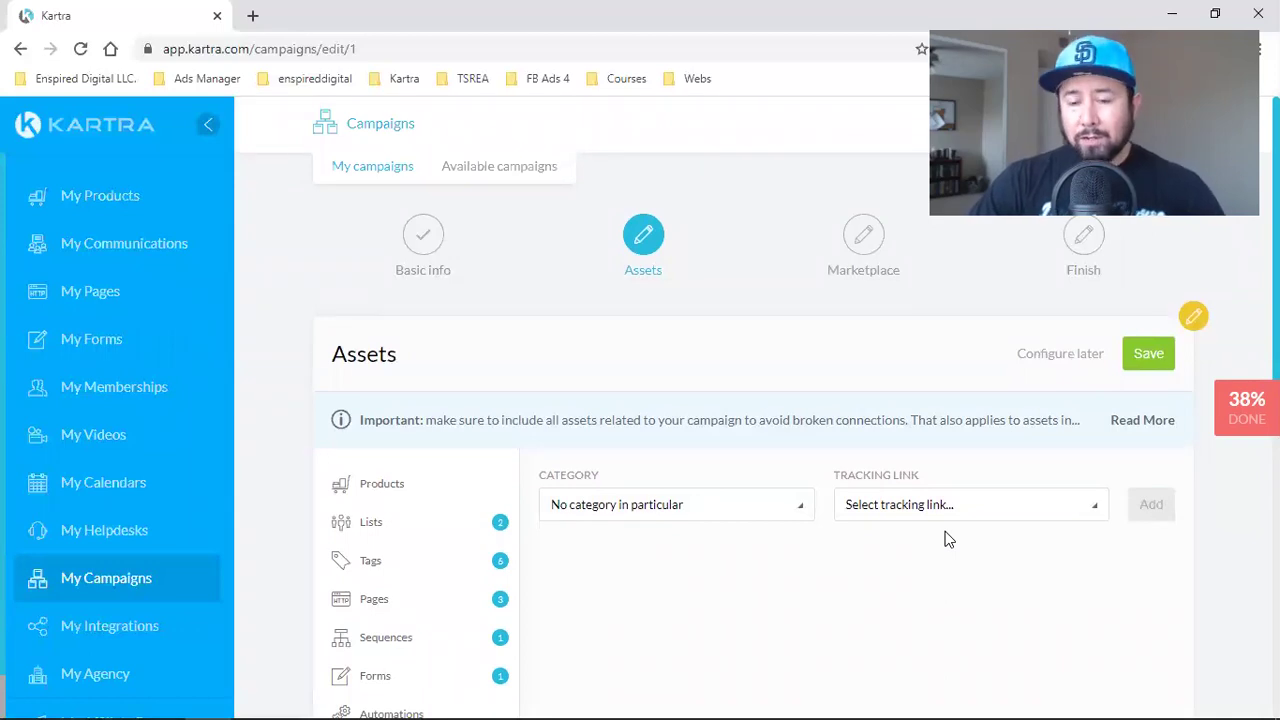
scroll(583, 460, down, 3)
scroll(422, 507, down, 3)
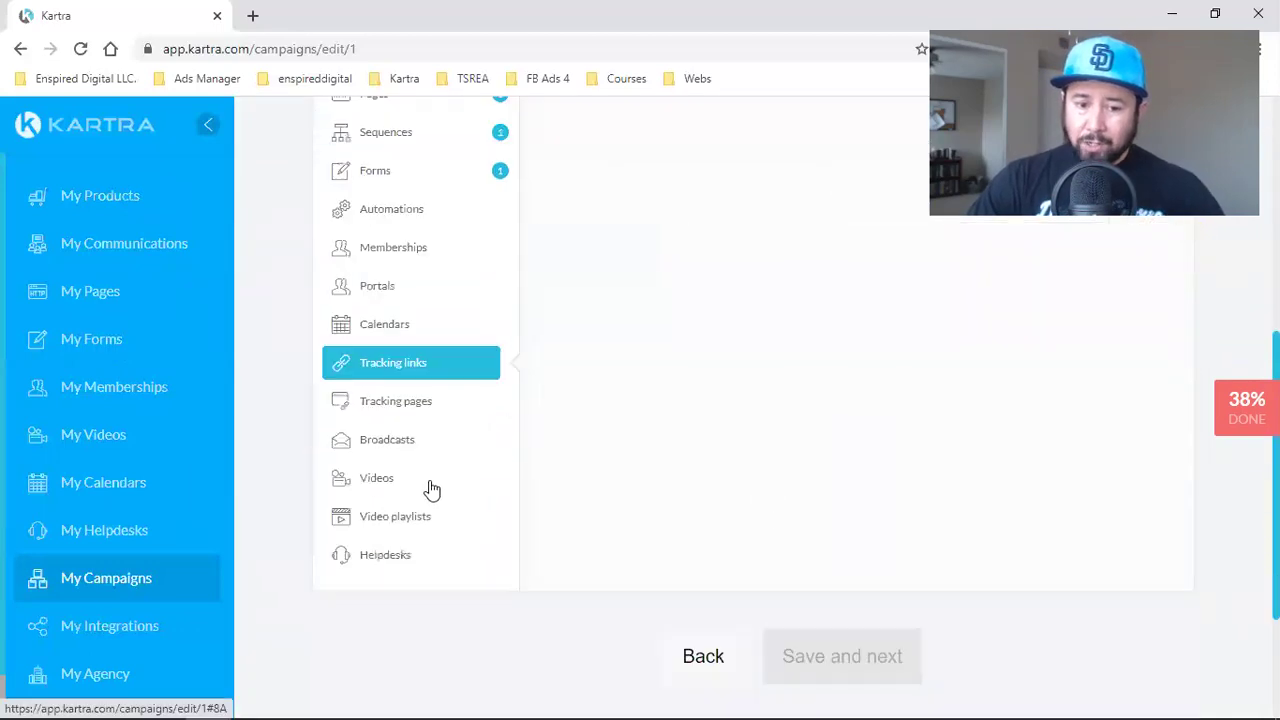
scroll(1017, 491, up, 6)
- Save the asset selection and advance to Marketplace, leaving 'No, keep it private' selected
click(1135, 365)
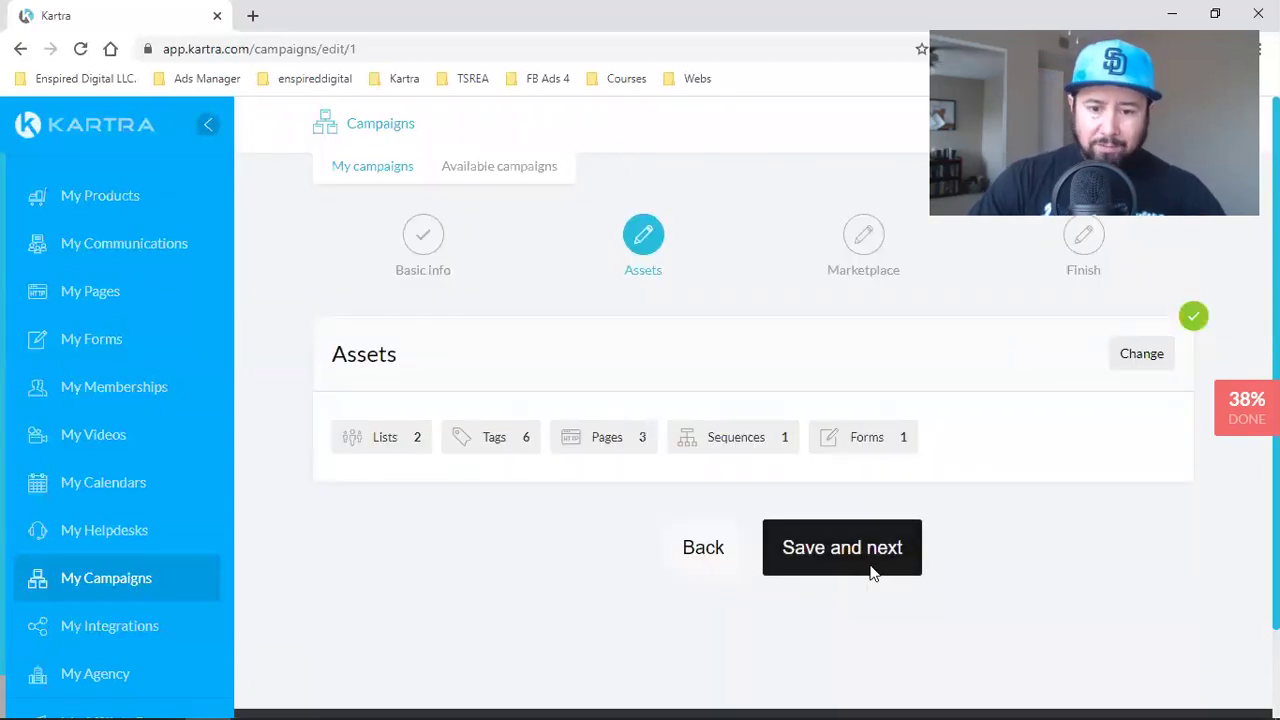
click(870, 573)
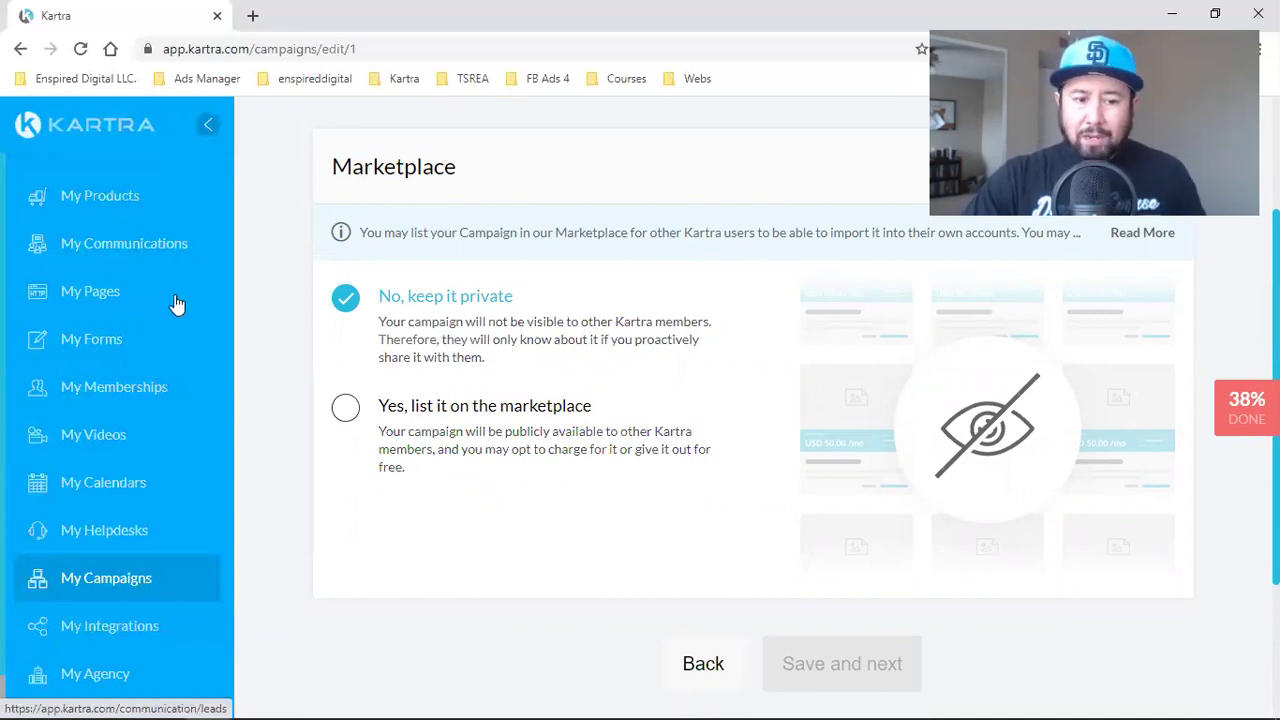
scroll(160, 440, down, 1)
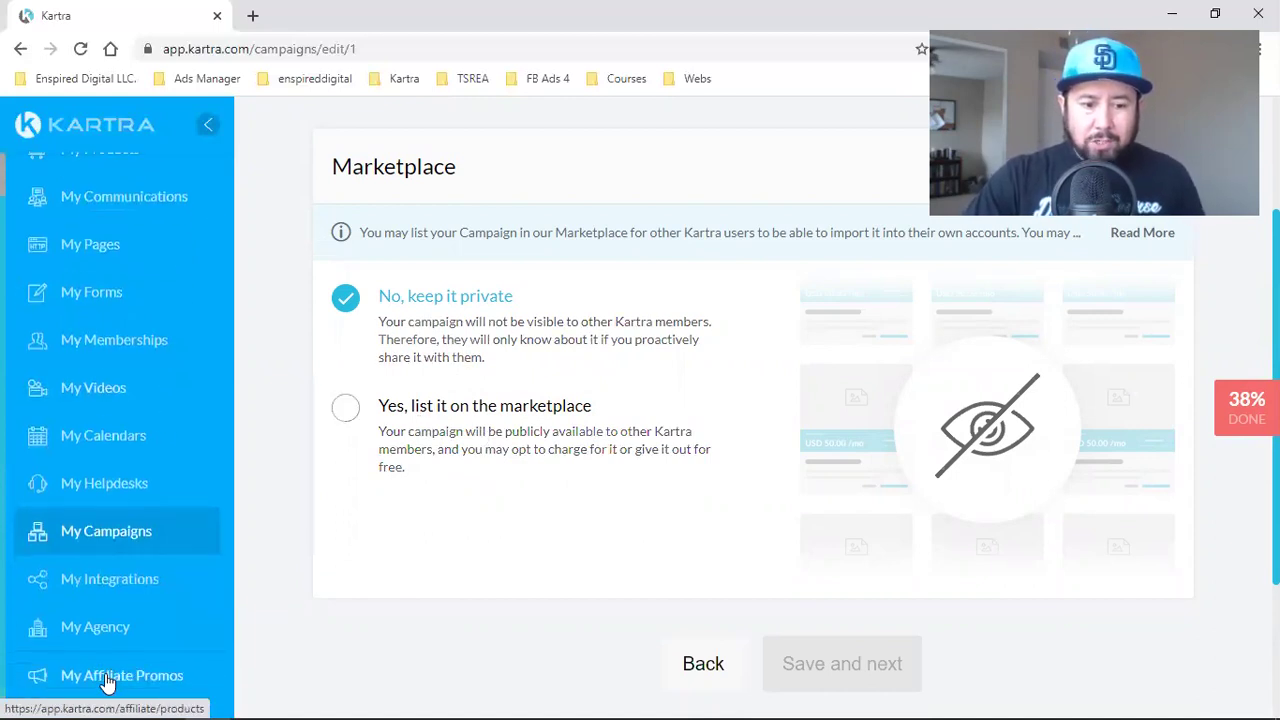
- Open Affiliate Promos in a new tab and go to the affiliate product marketplace
right_click(107, 683)
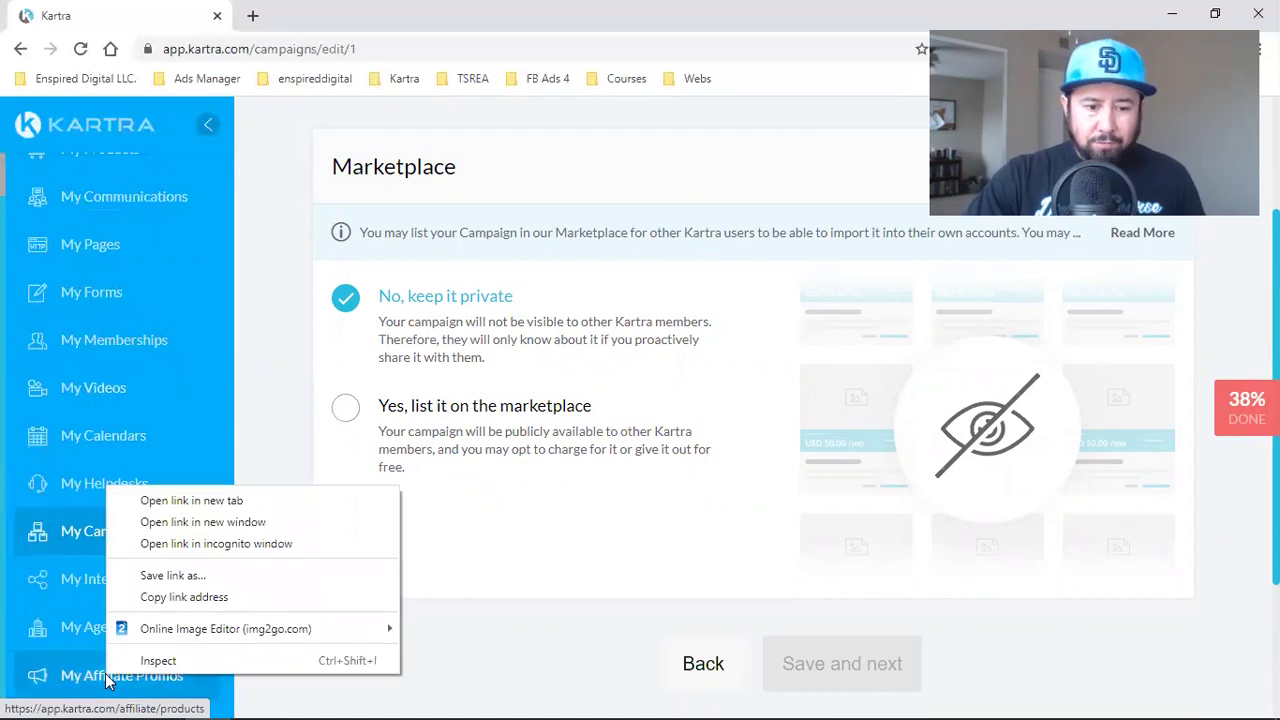
click(185, 506)
click(285, 16)
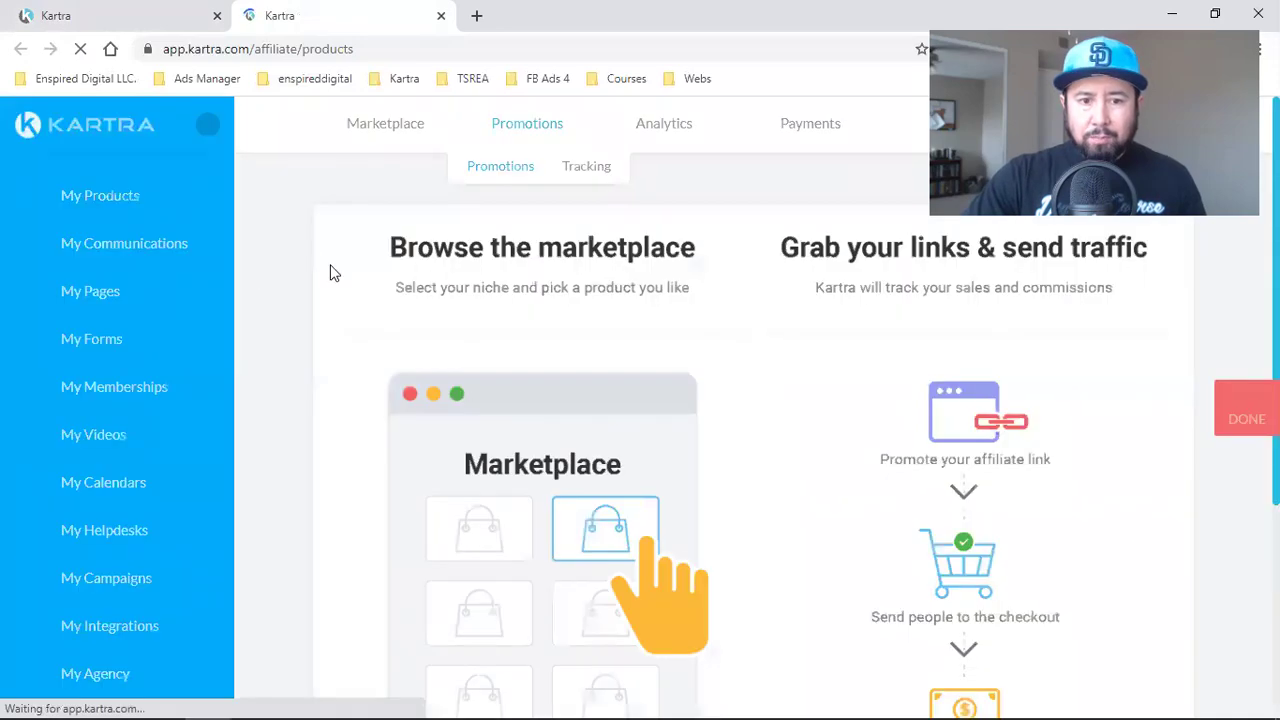
click(388, 130)
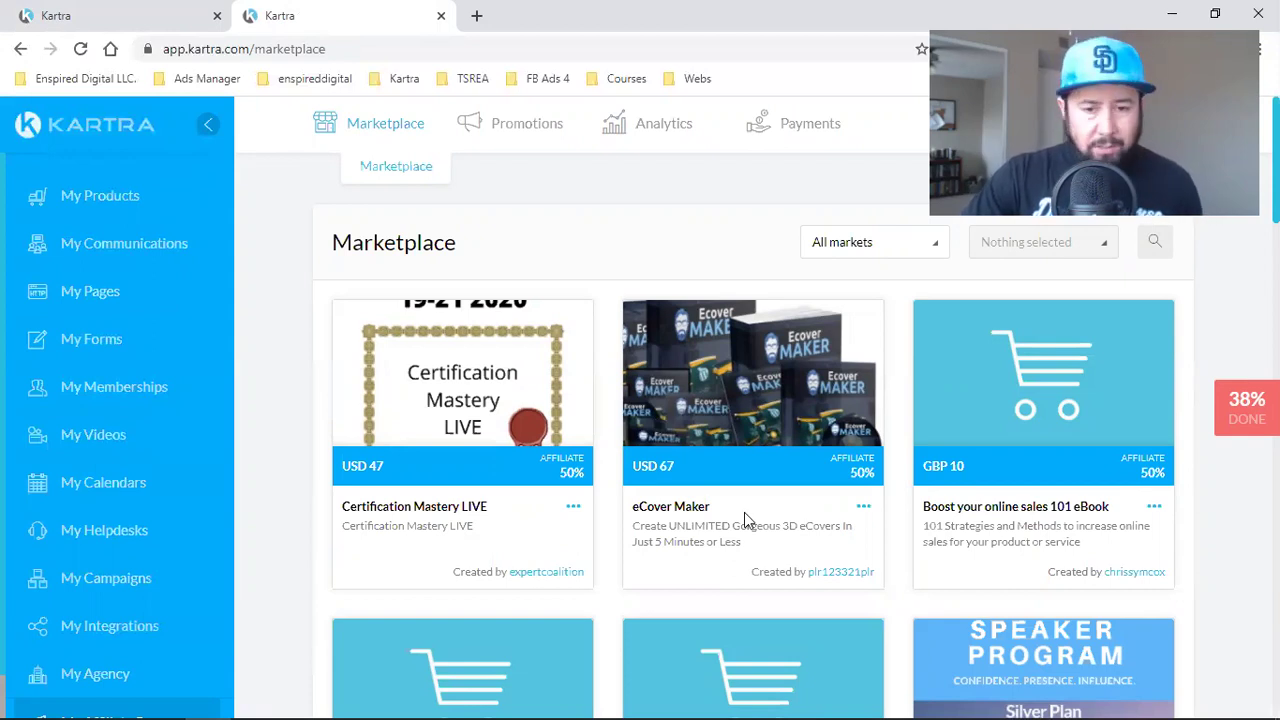
- Filter the marketplace products to the Cooking and food category
scroll(746, 512, down, 2)
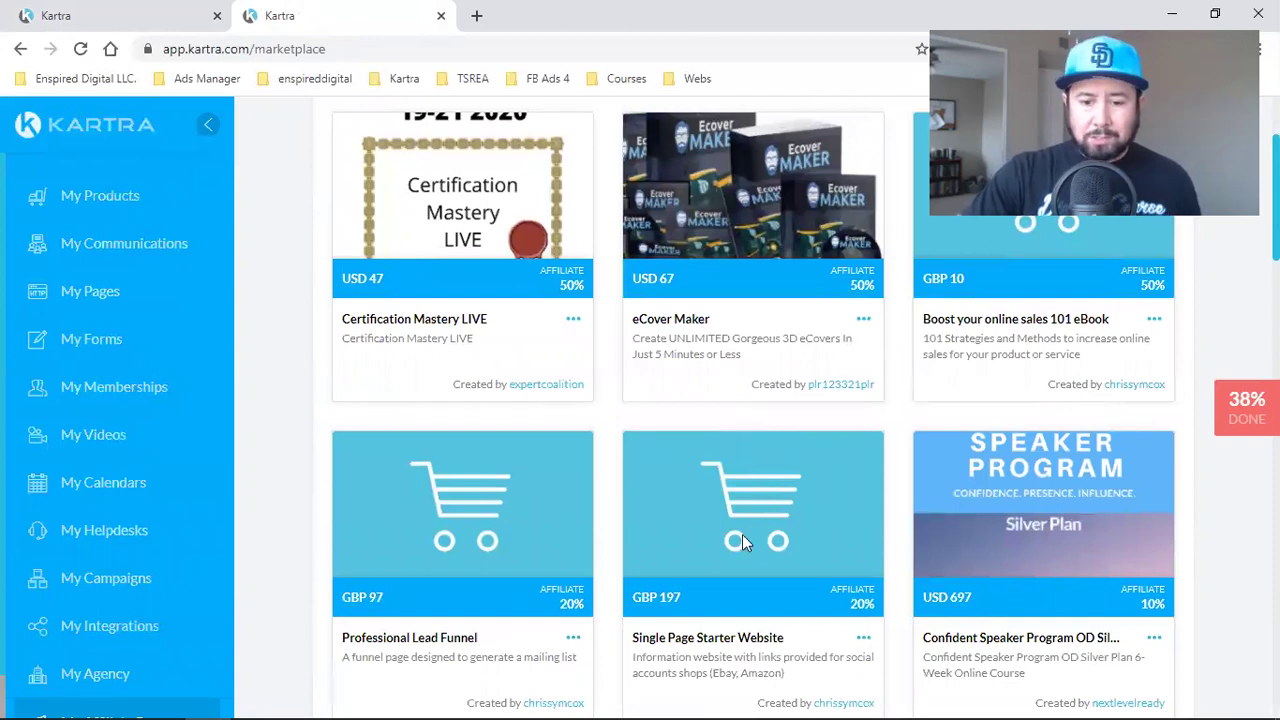
scroll(742, 534, down, 3)
scroll(735, 553, up, 5)
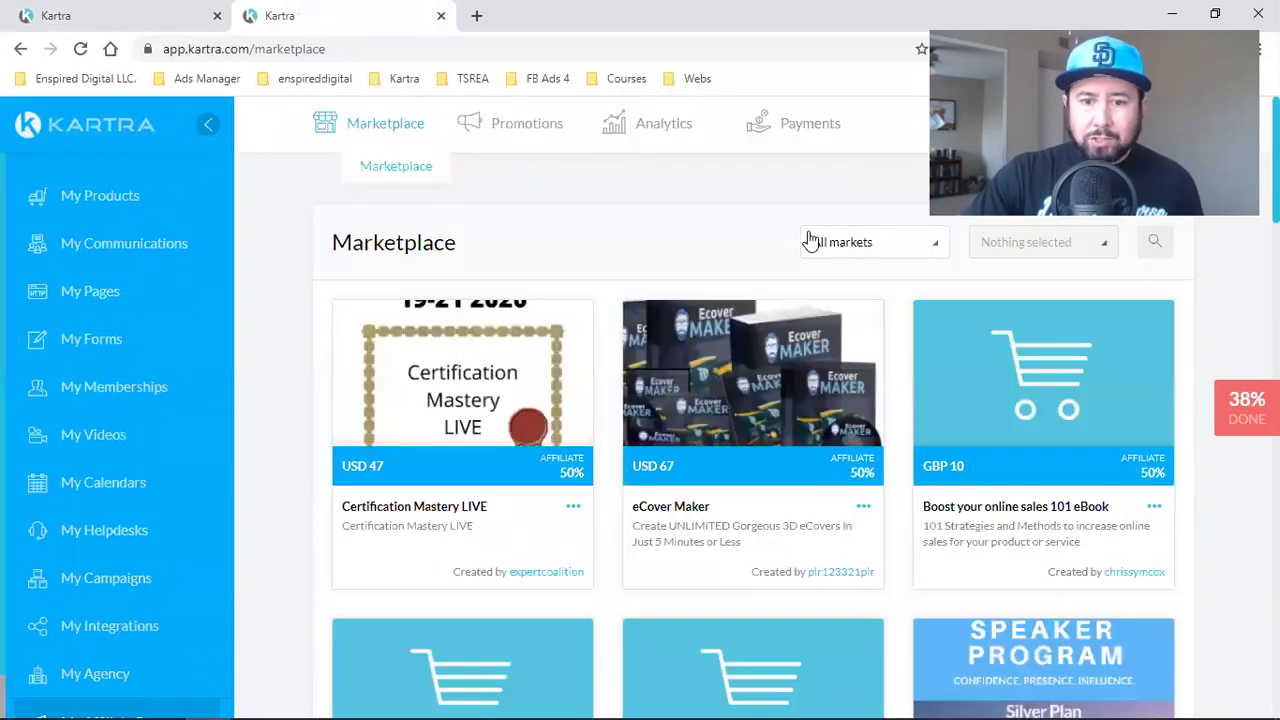
click(877, 241)
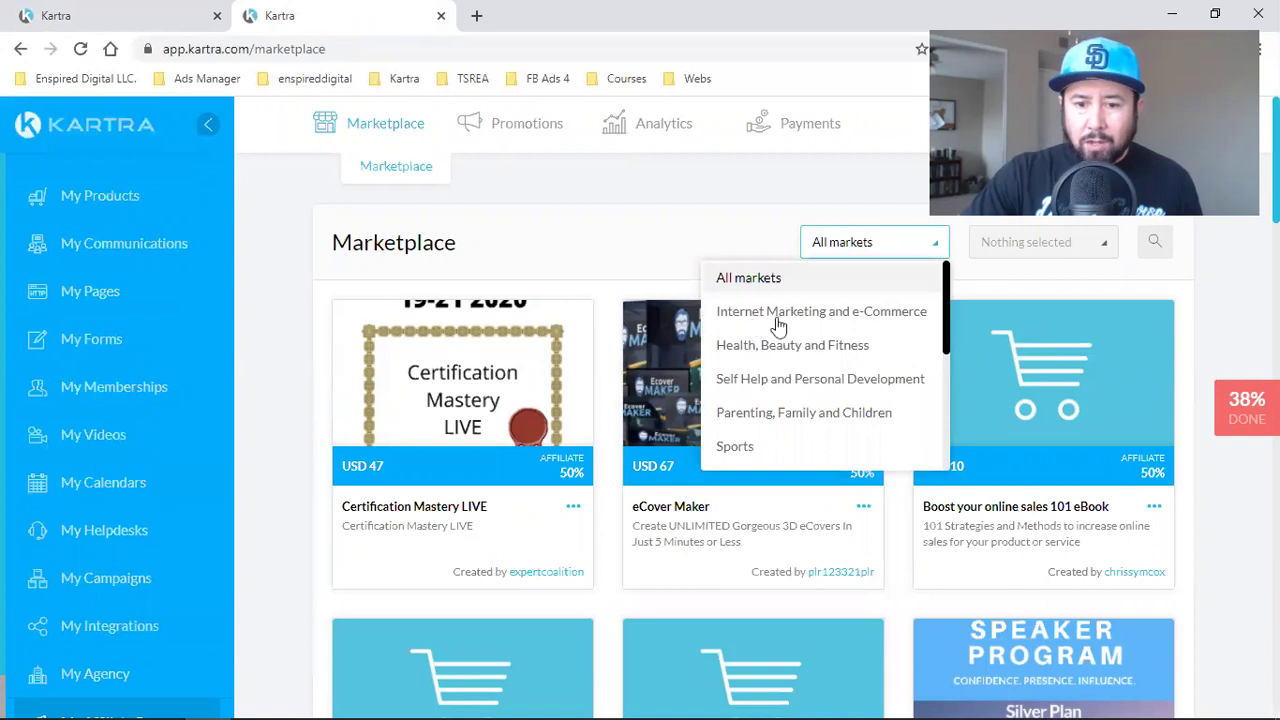
scroll(830, 410, down, 1)
click(822, 388)
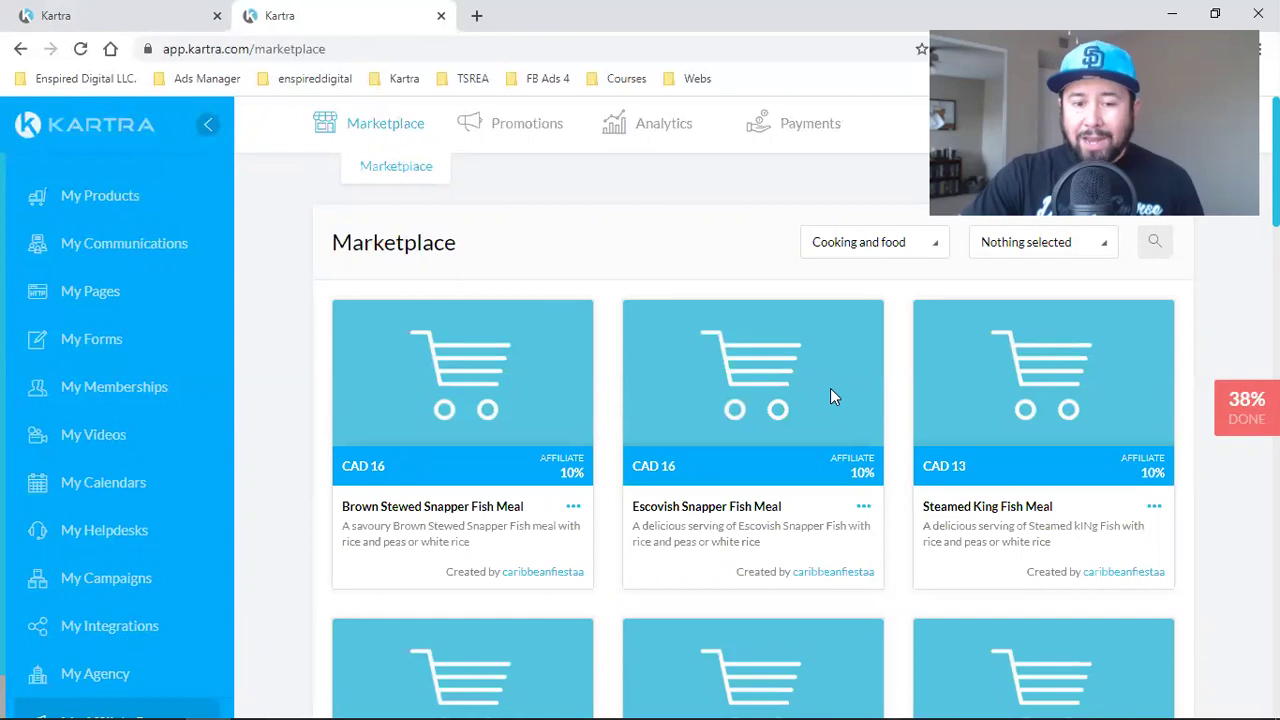
- Browse the food listings and their subcategory filter, then return to the campaign tab
scroll(831, 397, down, 2)
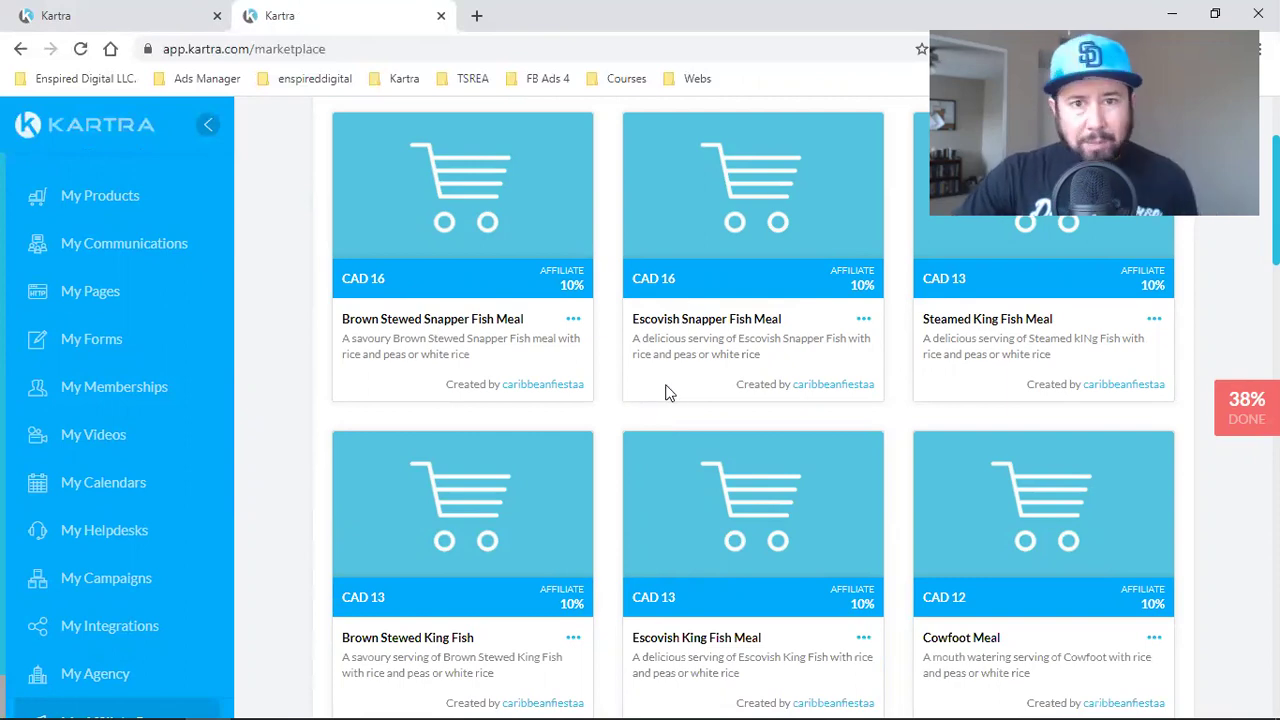
scroll(650, 403, down, 2)
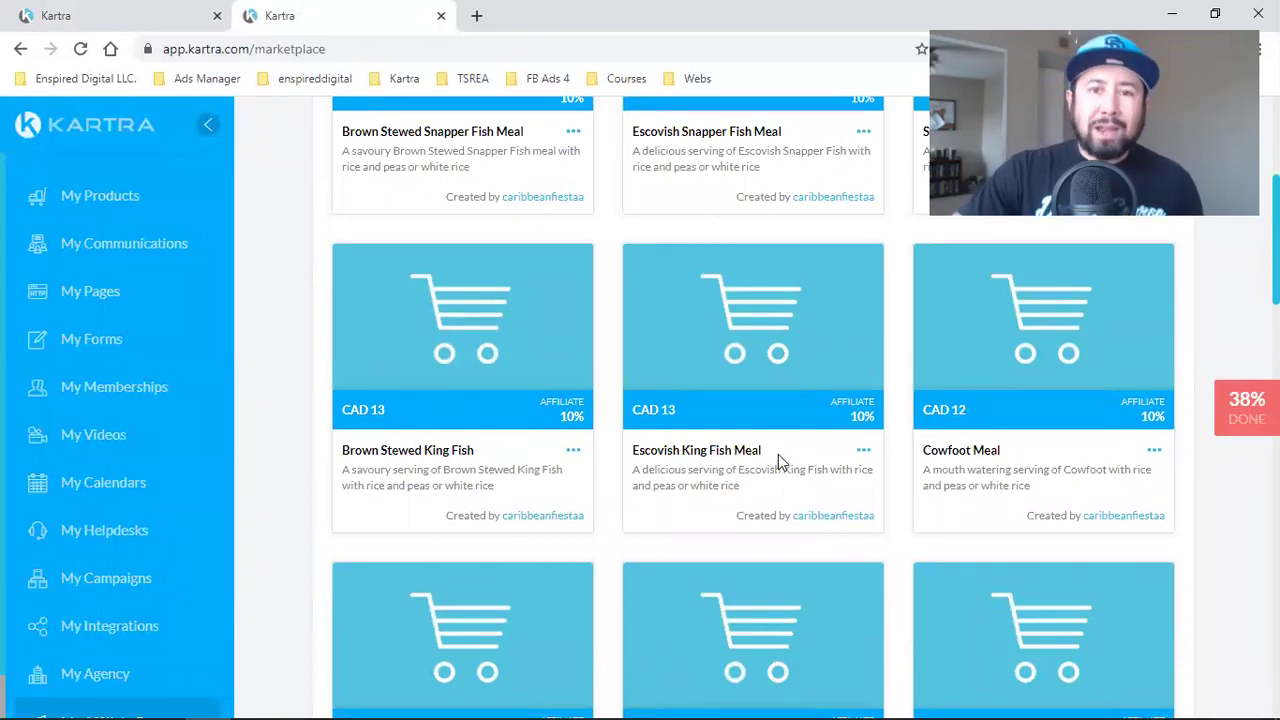
scroll(778, 454, up, 4)
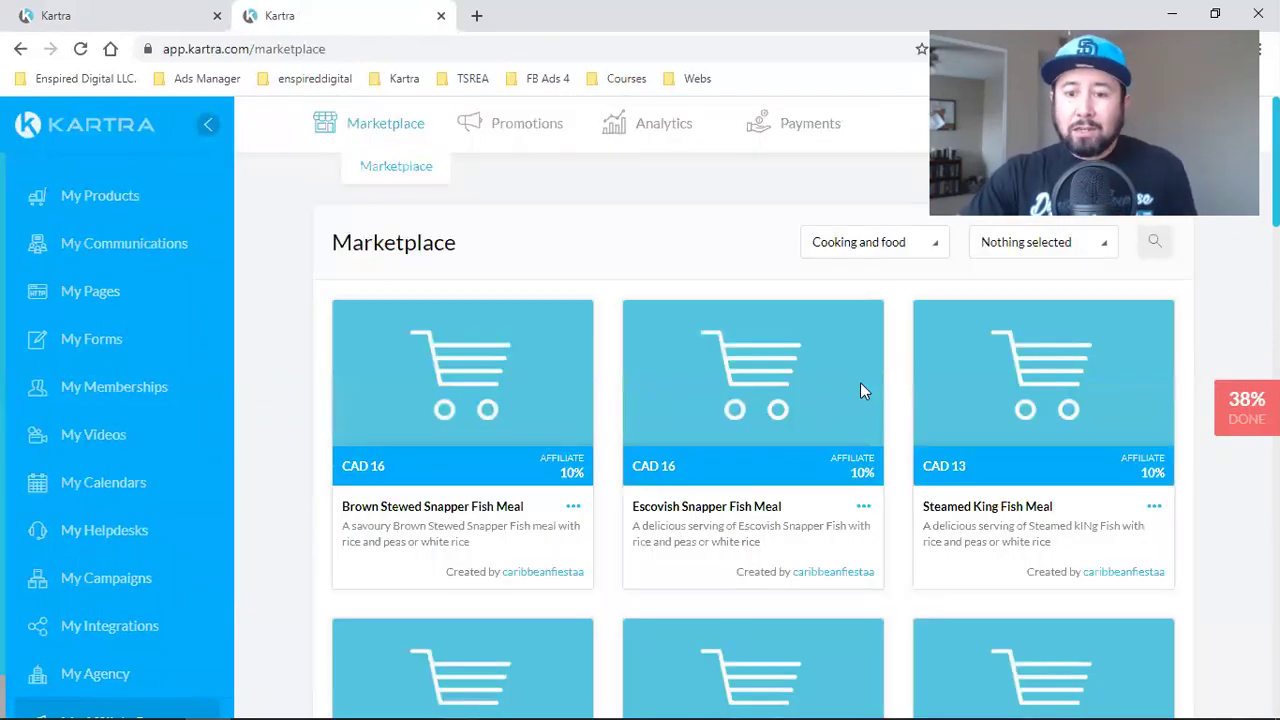
click(1015, 258)
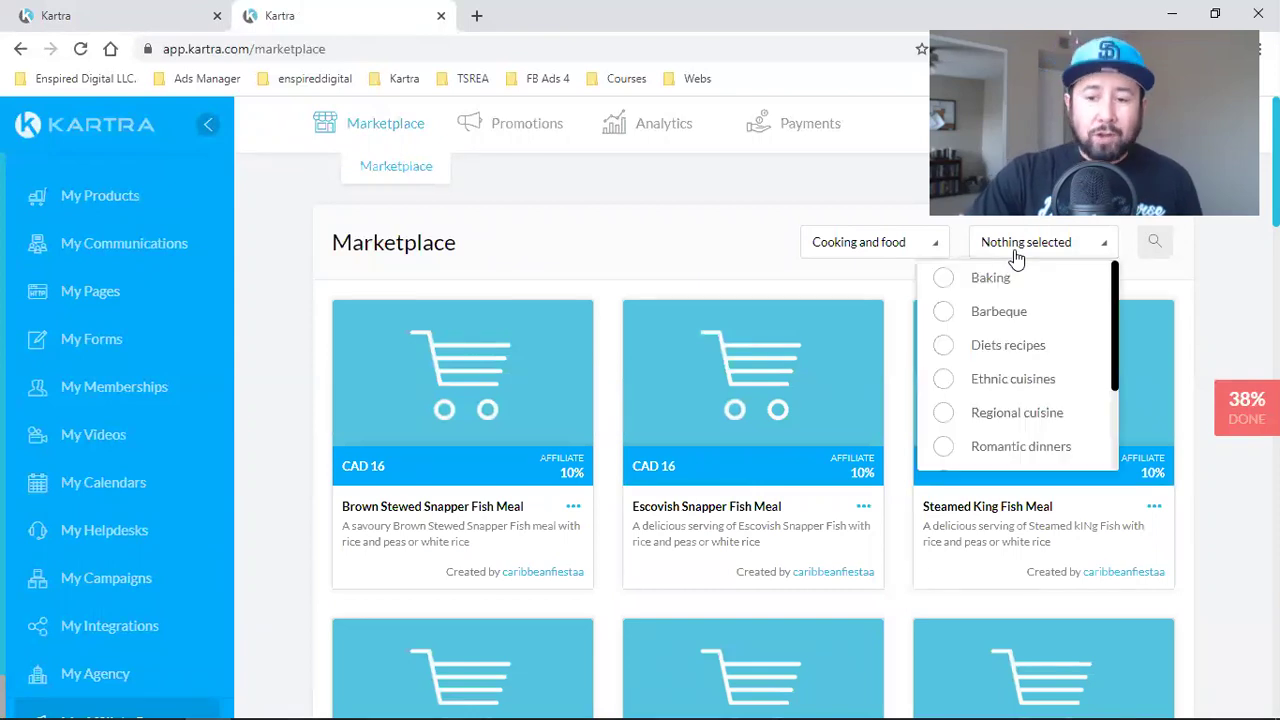
scroll(969, 330, down, 3)
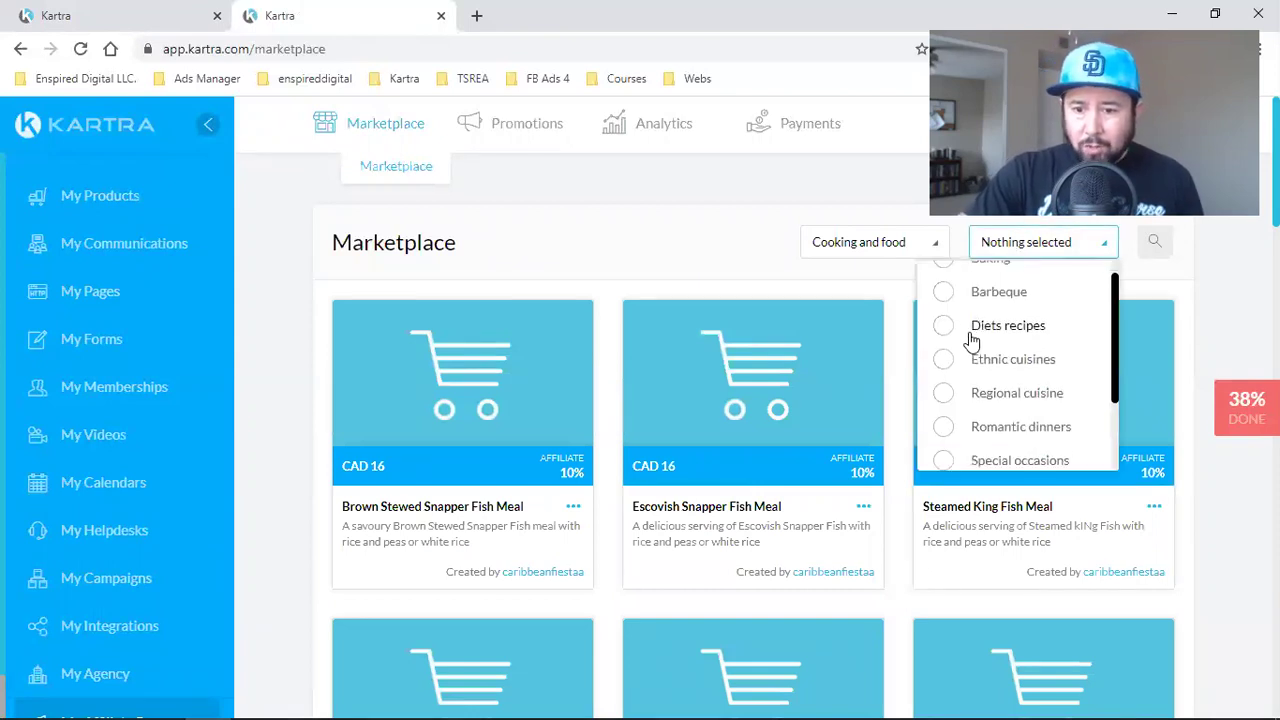
click(588, 205)
click(149, 10)
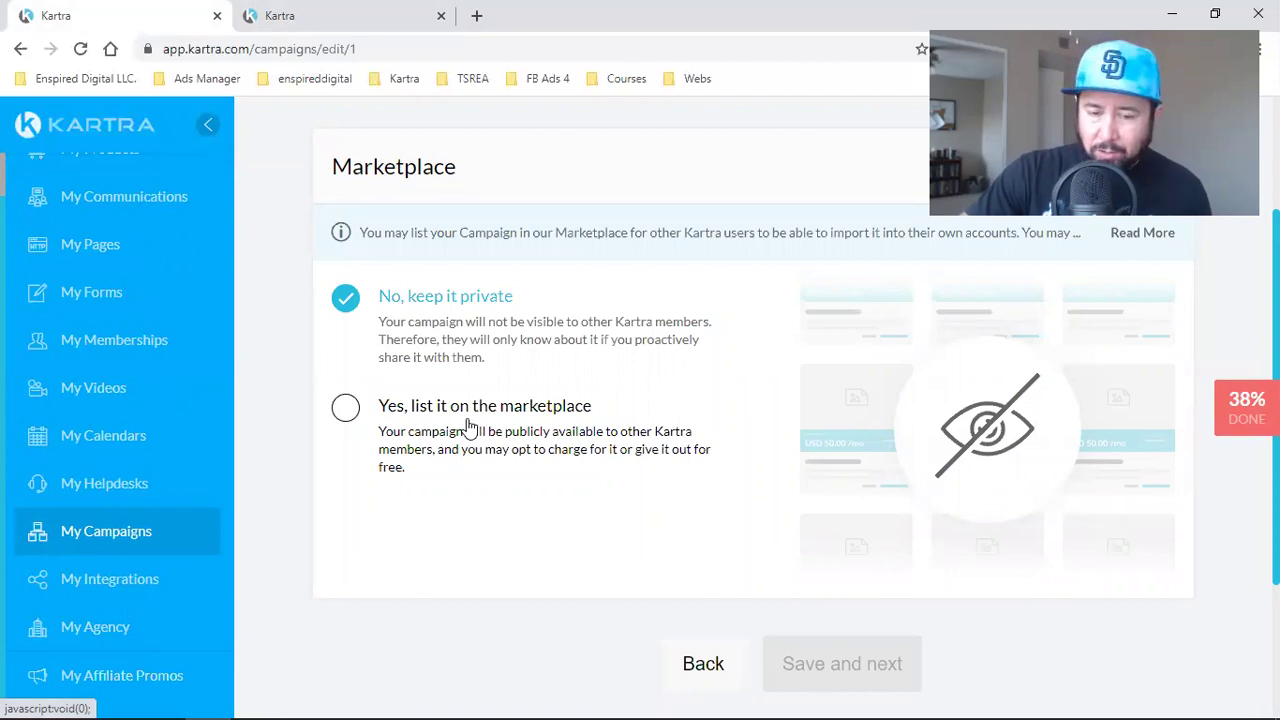
- Save the 'No, keep it private' marketplace choice and continue to the Finish step
scroll(443, 343, up, 2)
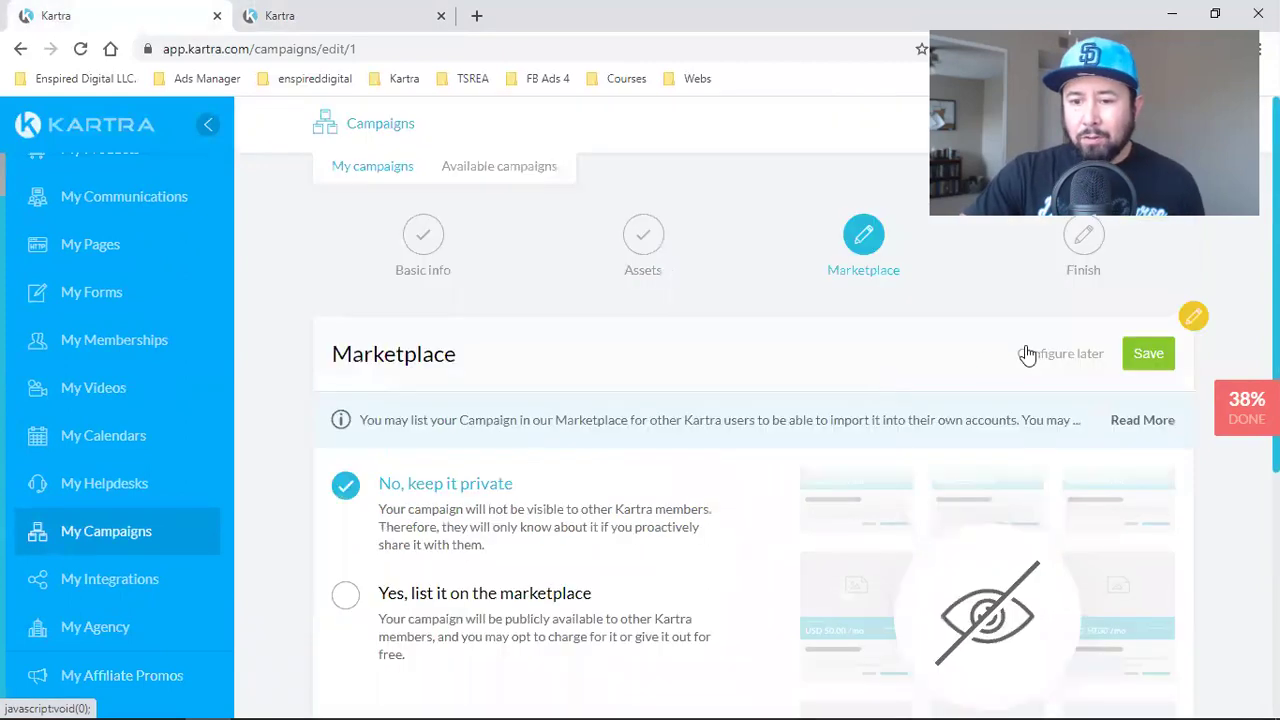
click(1160, 357)
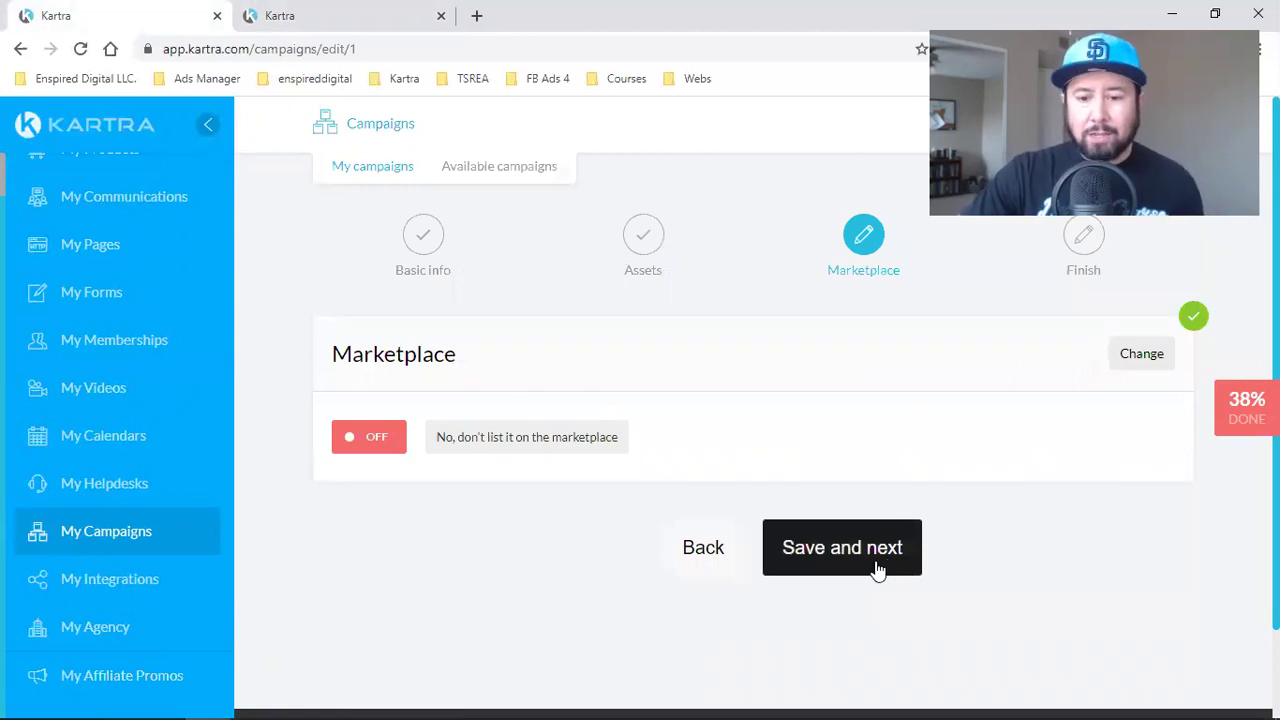
click(872, 568)
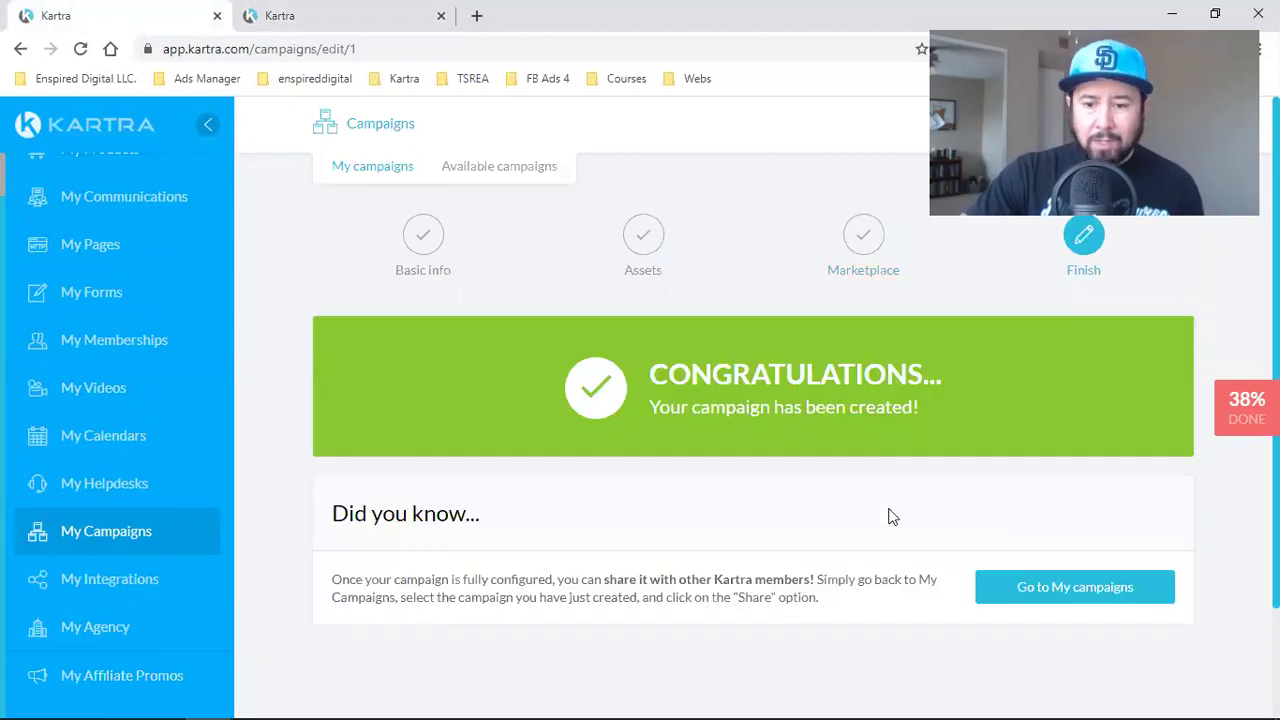
- Confirm My Funnel is listed in My campaigns, then open a new incognito window
scroll(886, 530, down, 1)
click(1086, 453)
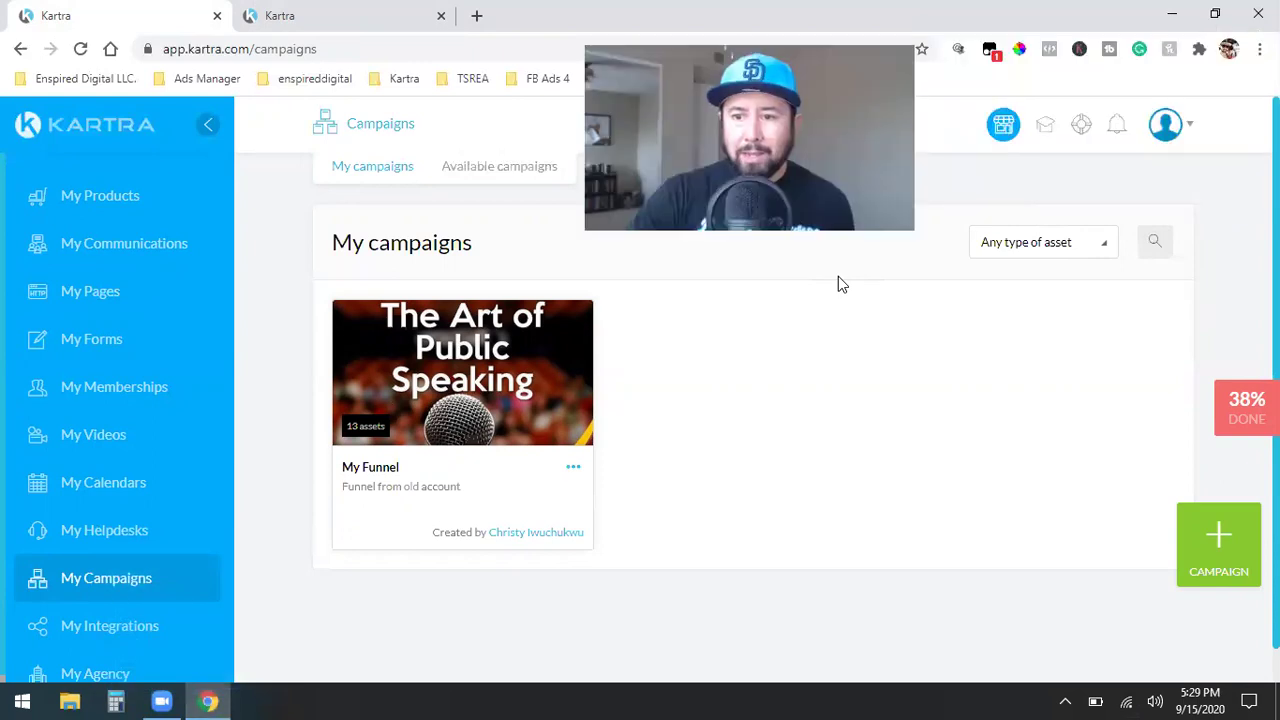
click(1260, 48)
click(1169, 120)
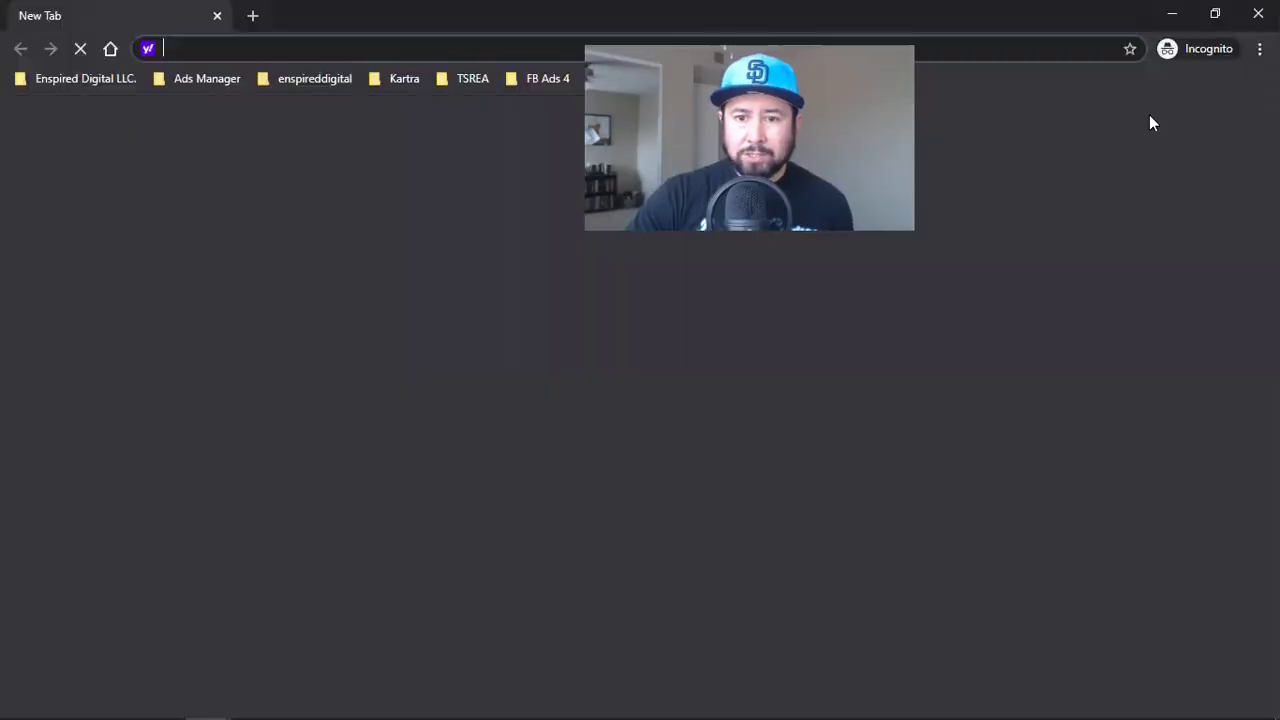
- Log in to the second Kartra account with its saved login and open My Campaigns
click(404, 78)
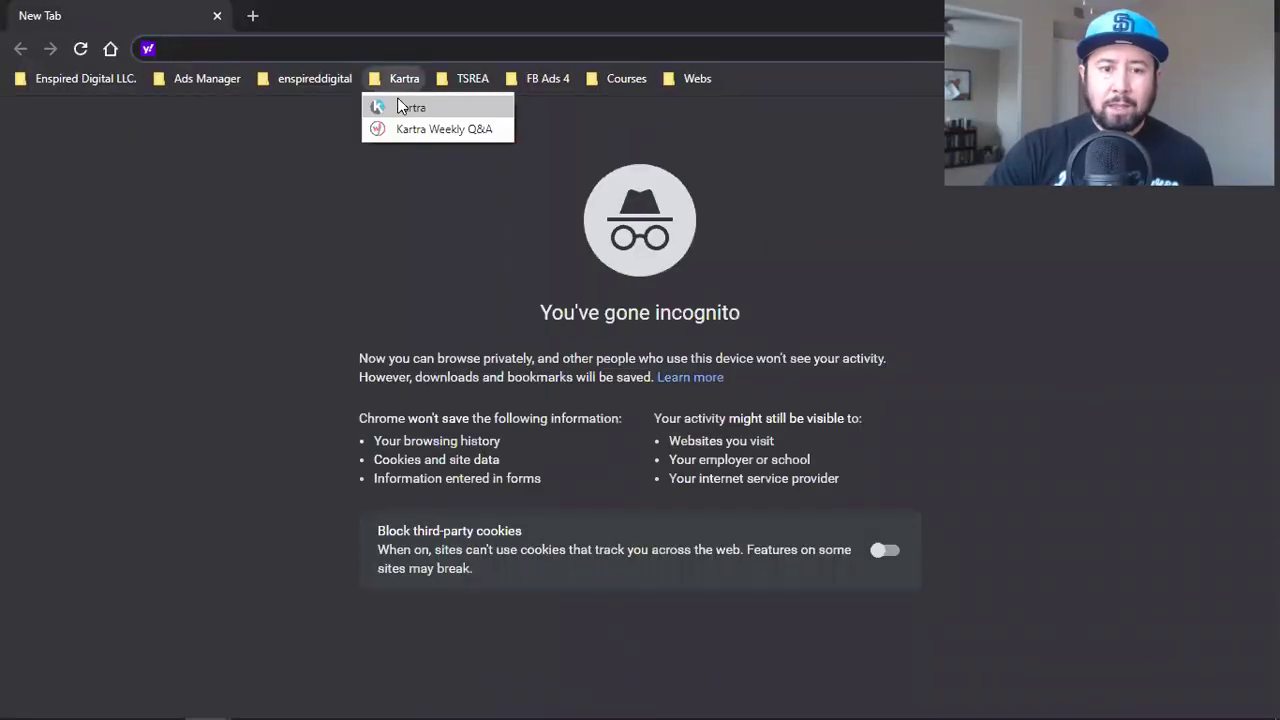
click(400, 101)
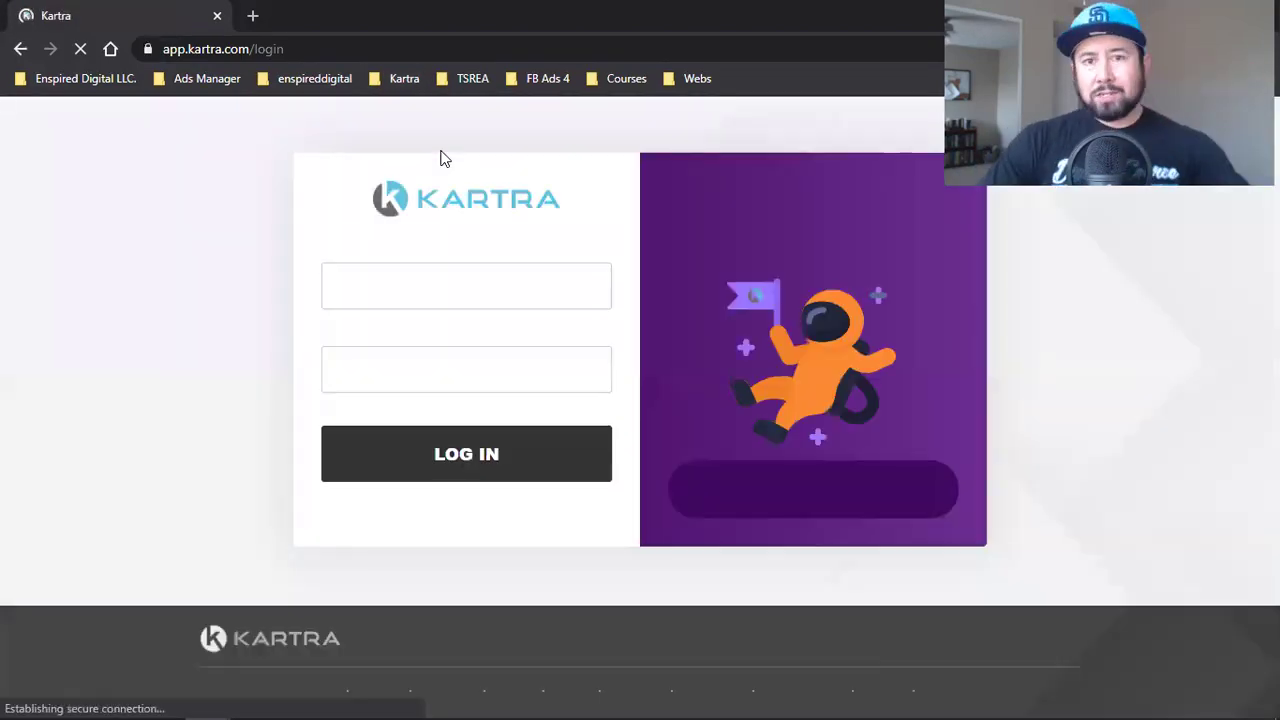
click(371, 289)
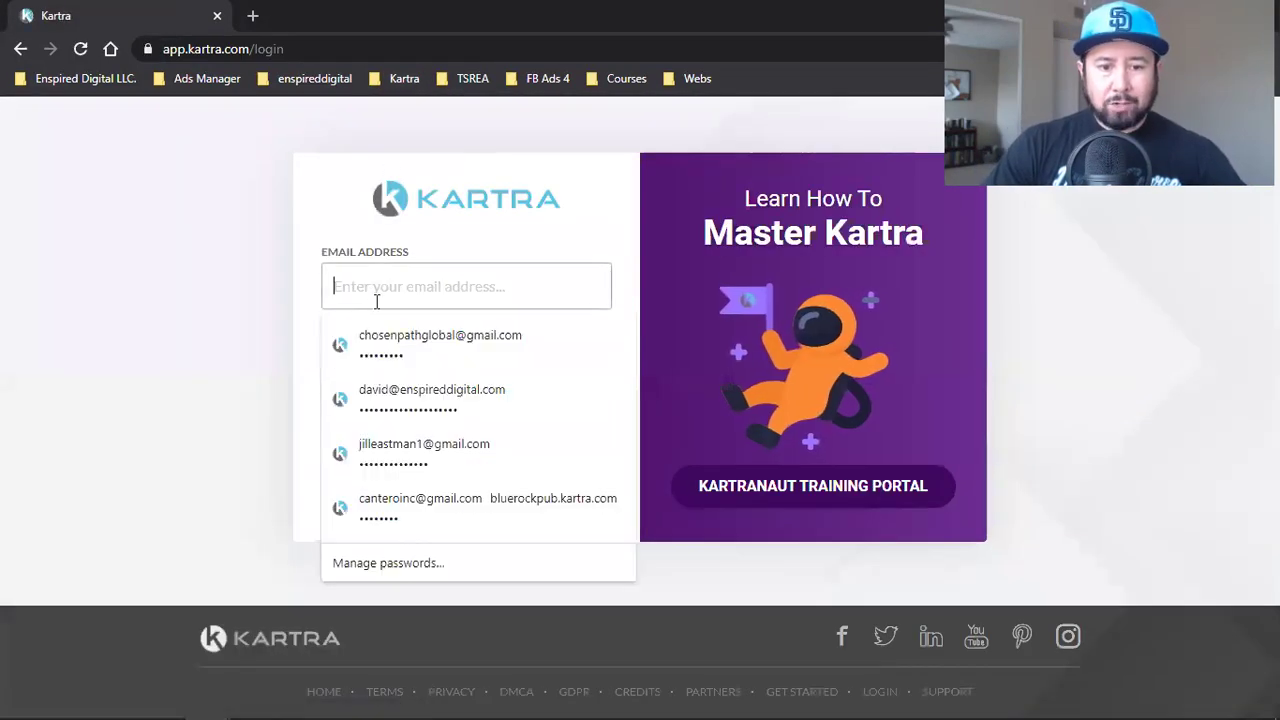
click(422, 420)
click(403, 449)
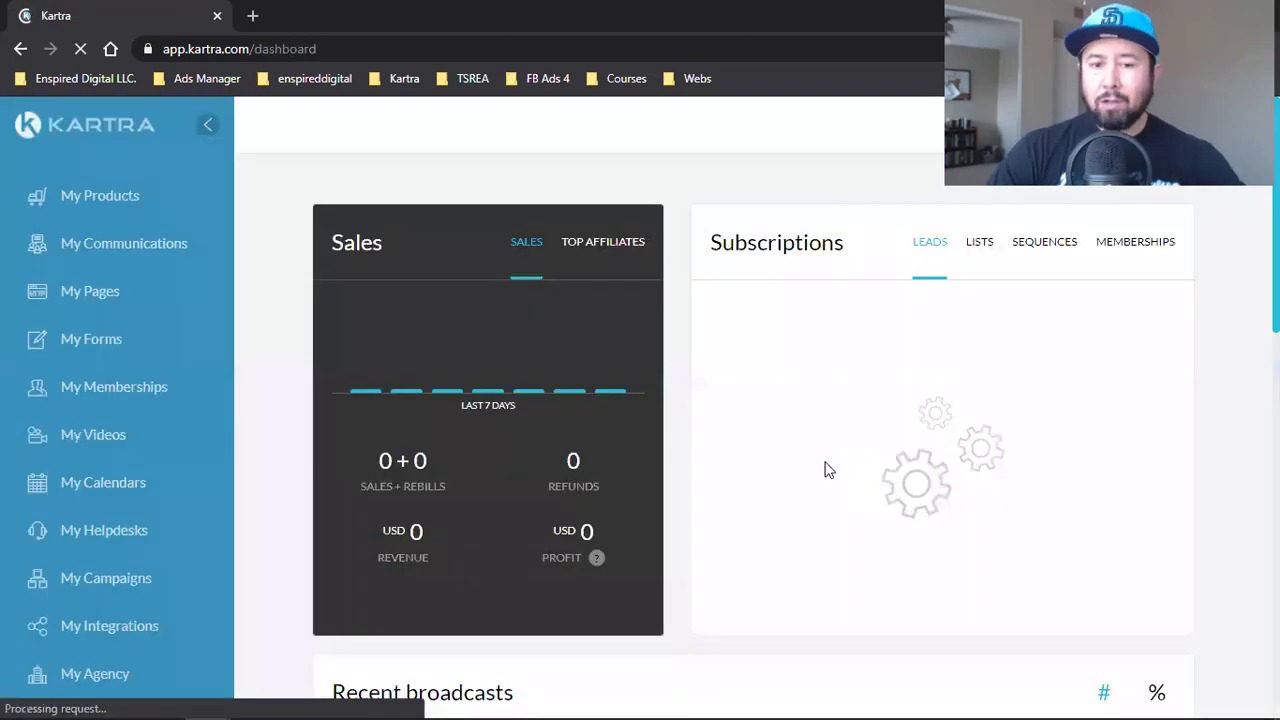
click(107, 582)
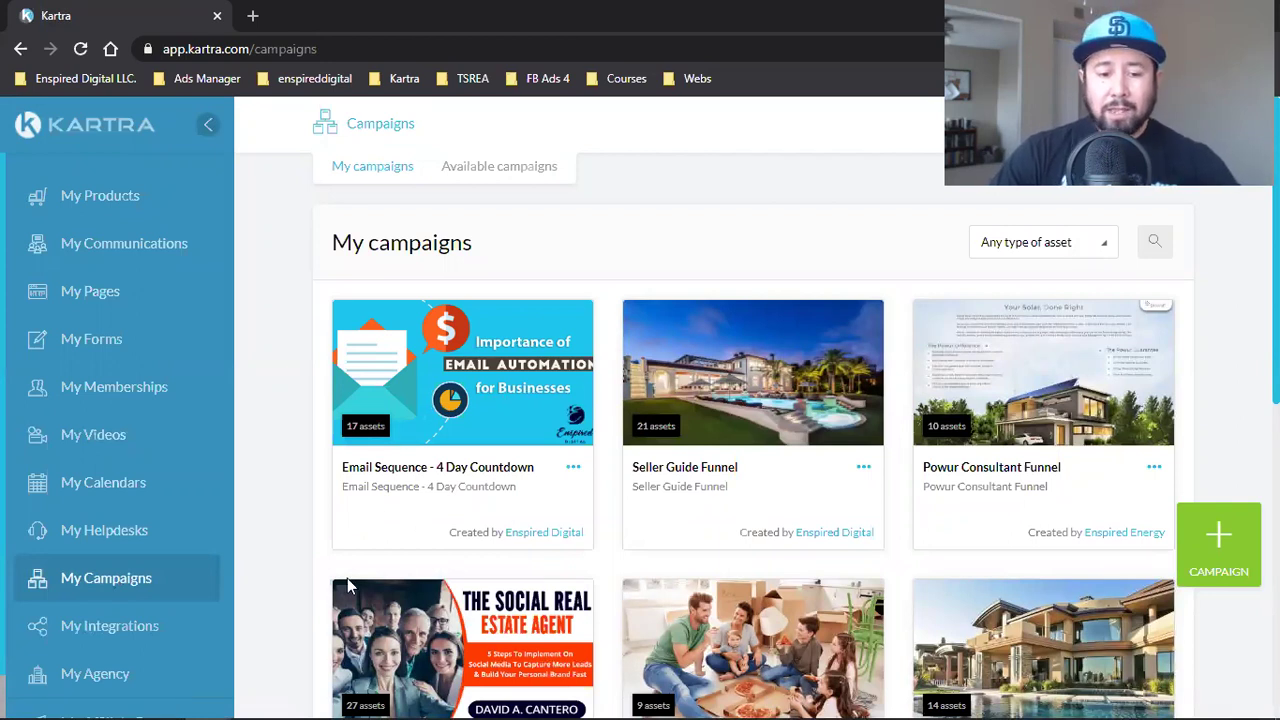
- In the original account, choose Share for My Funnel and accept the sharing terms
mouse_move(212, 700)
click(100, 615)
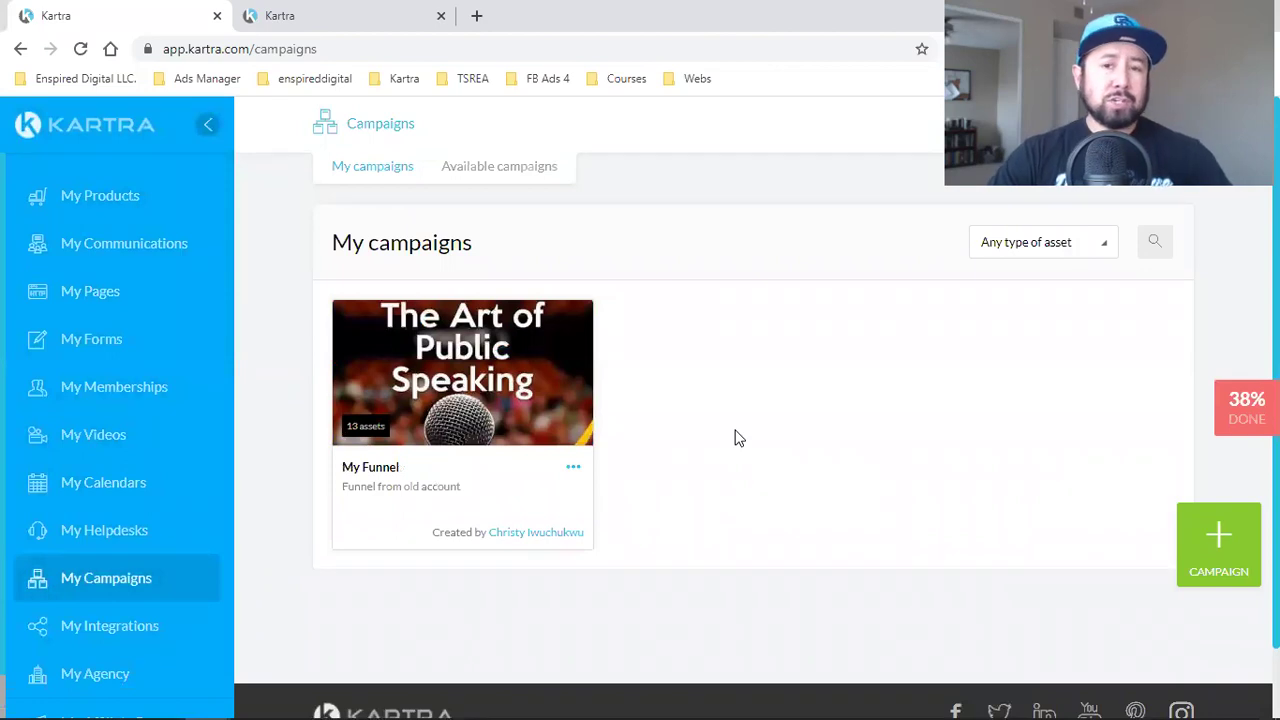
click(573, 474)
click(692, 404)
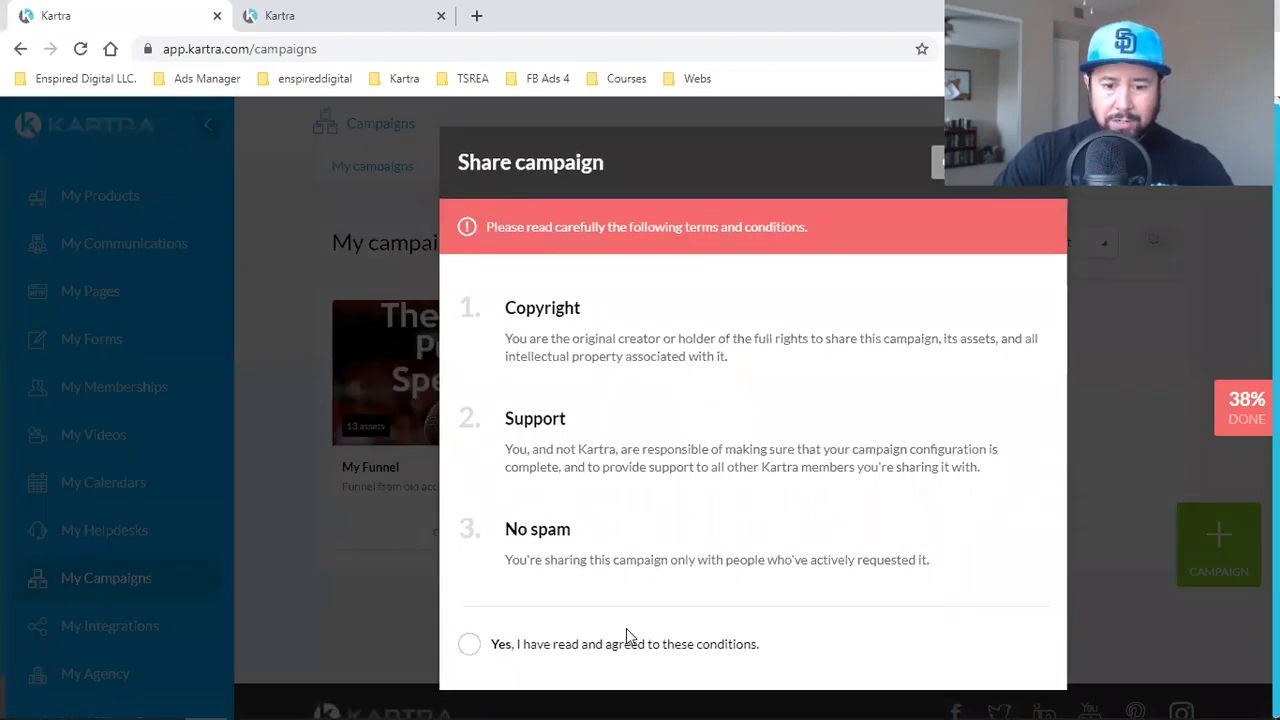
click(472, 647)
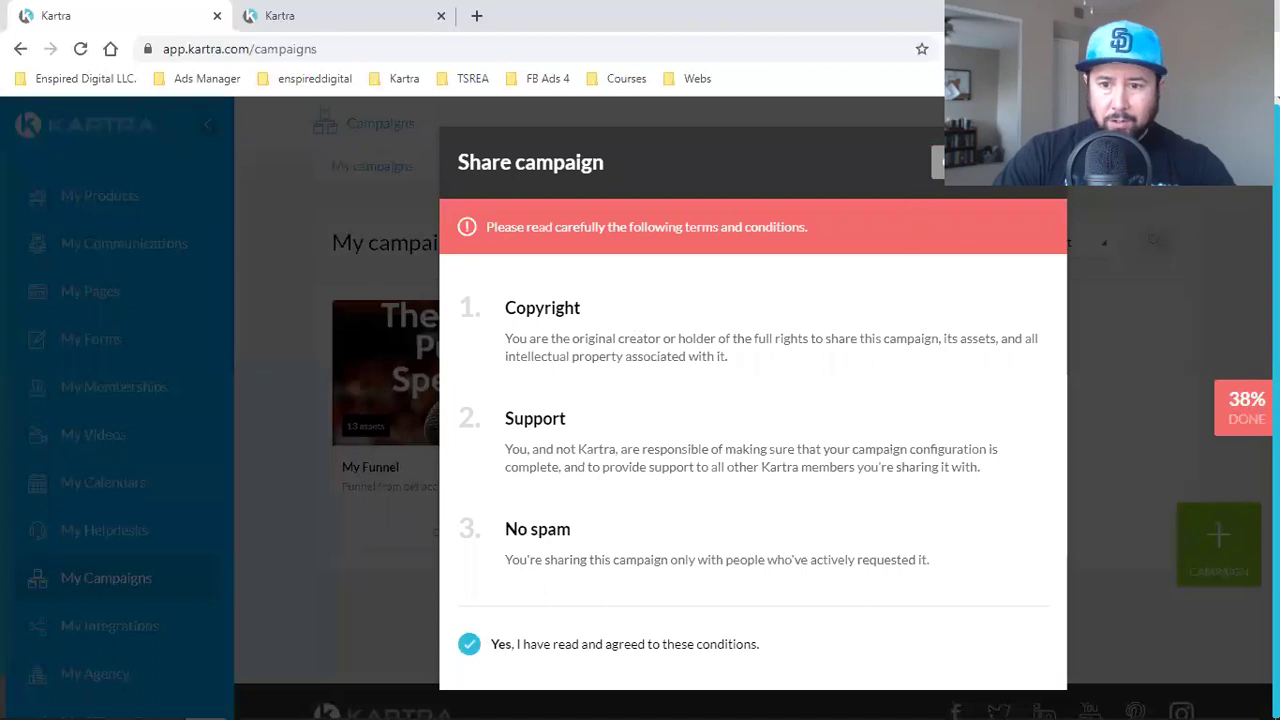
click(1023, 162)
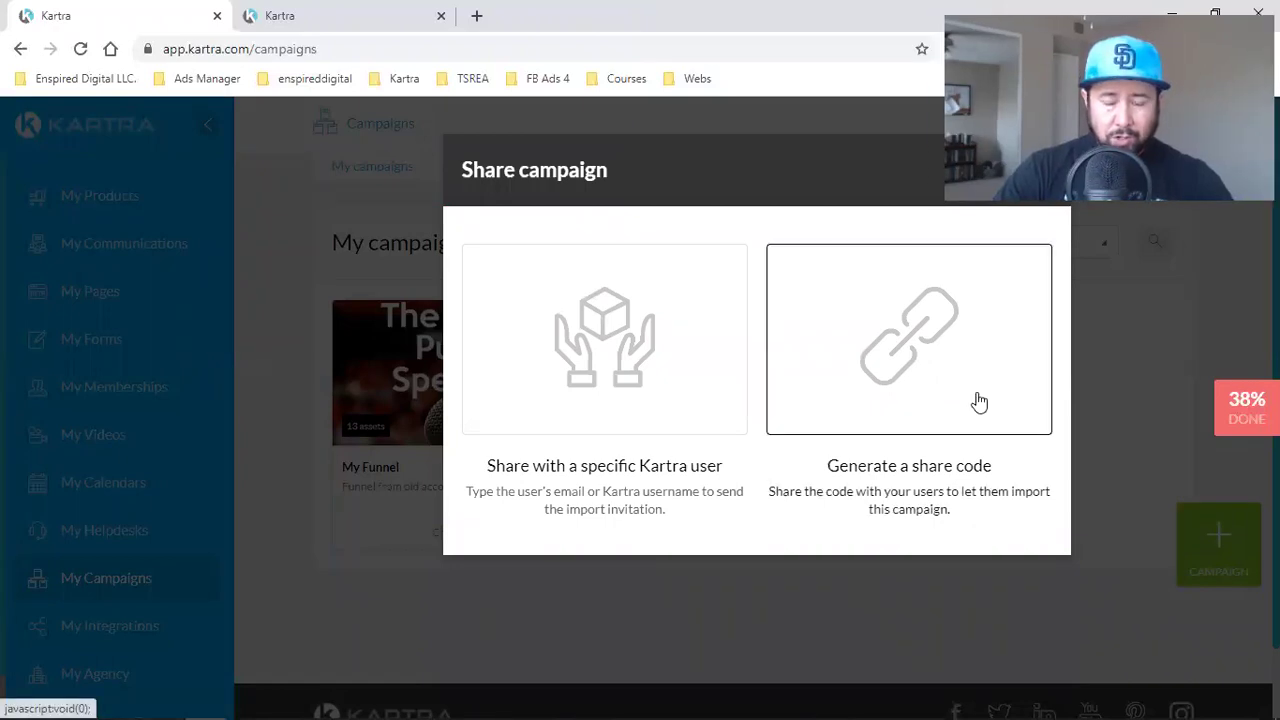
- Switch from sharing with a user to a share code, leaving the one-download lock off
click(615, 389)
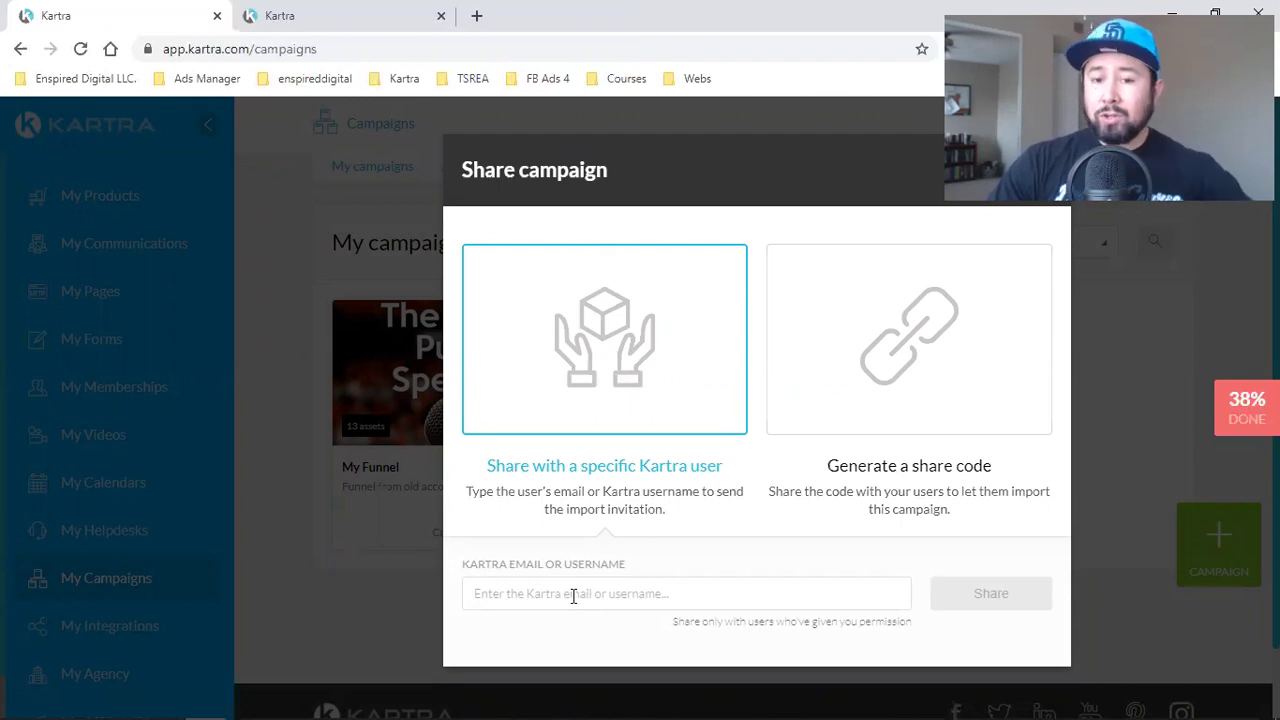
click(573, 596)
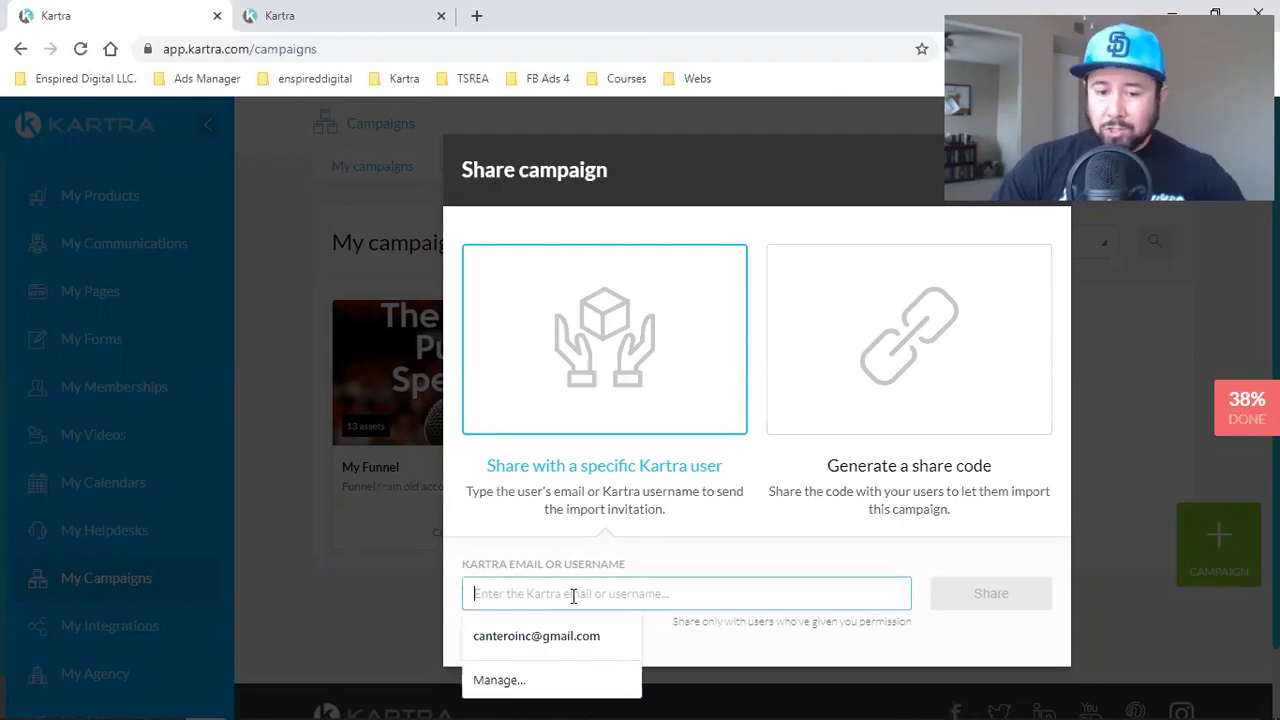
click(909, 366)
scroll(847, 476, down, 2)
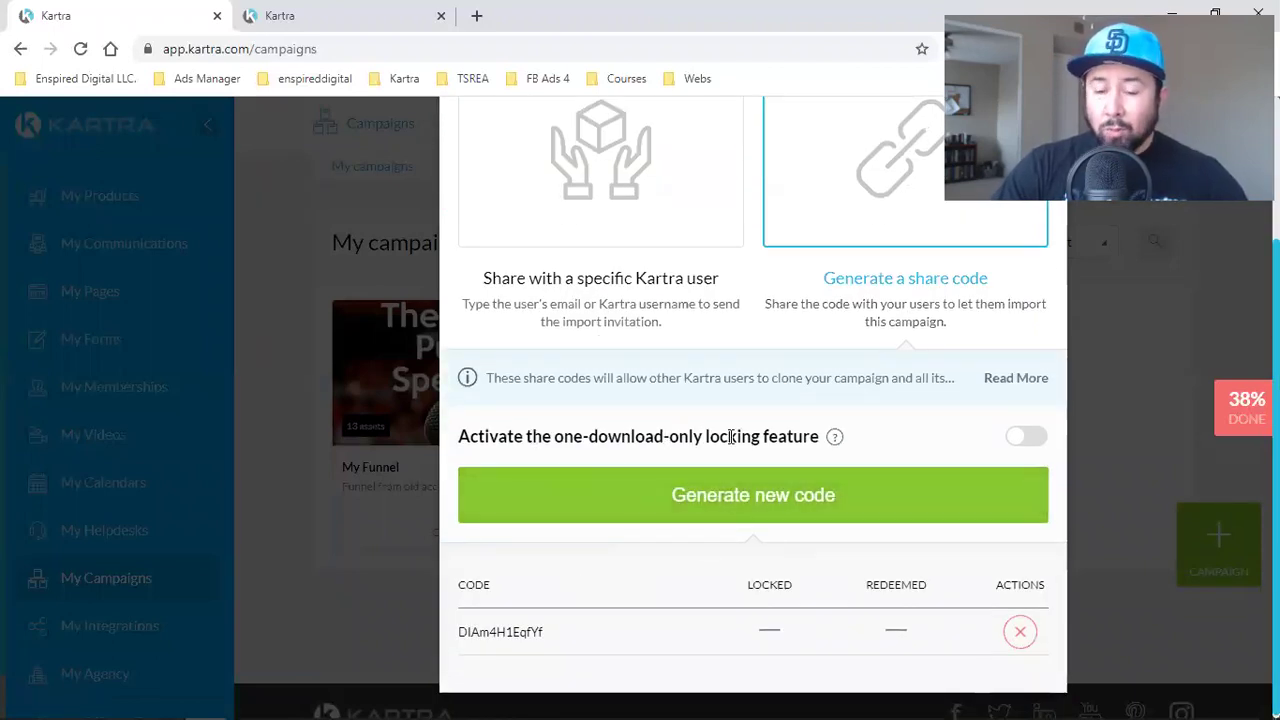
click(1027, 440)
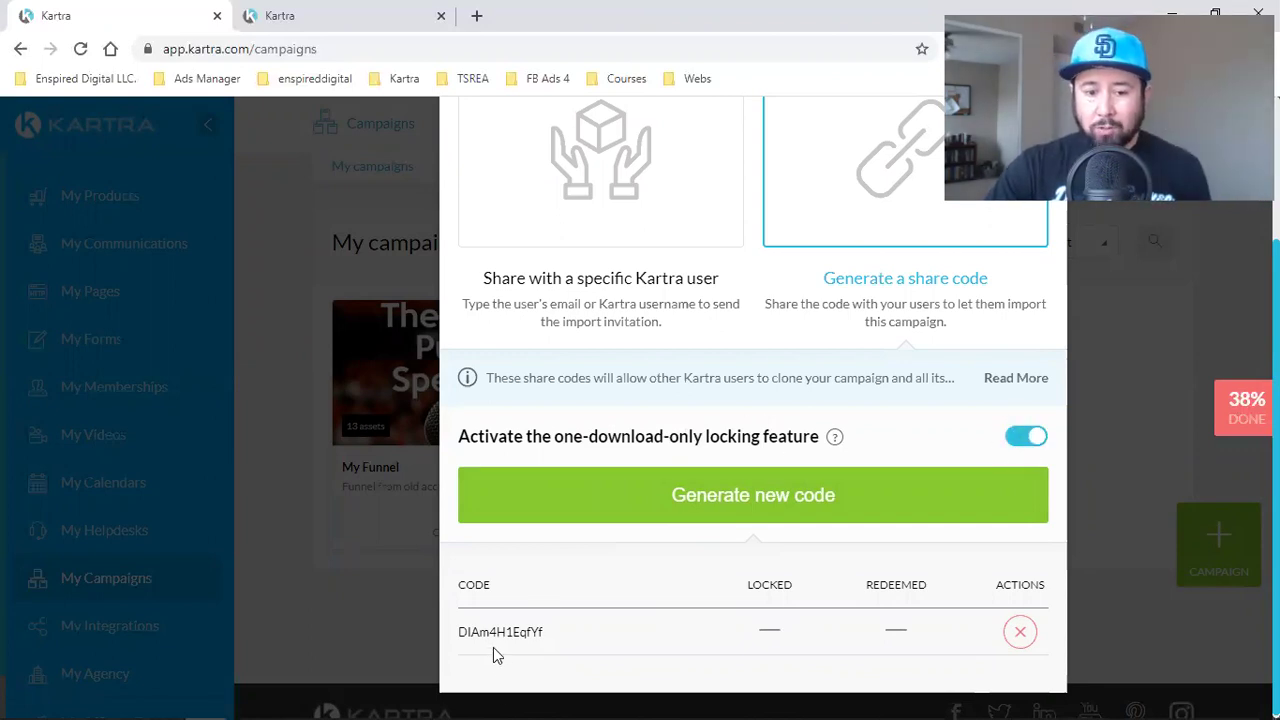
double_click(515, 632)
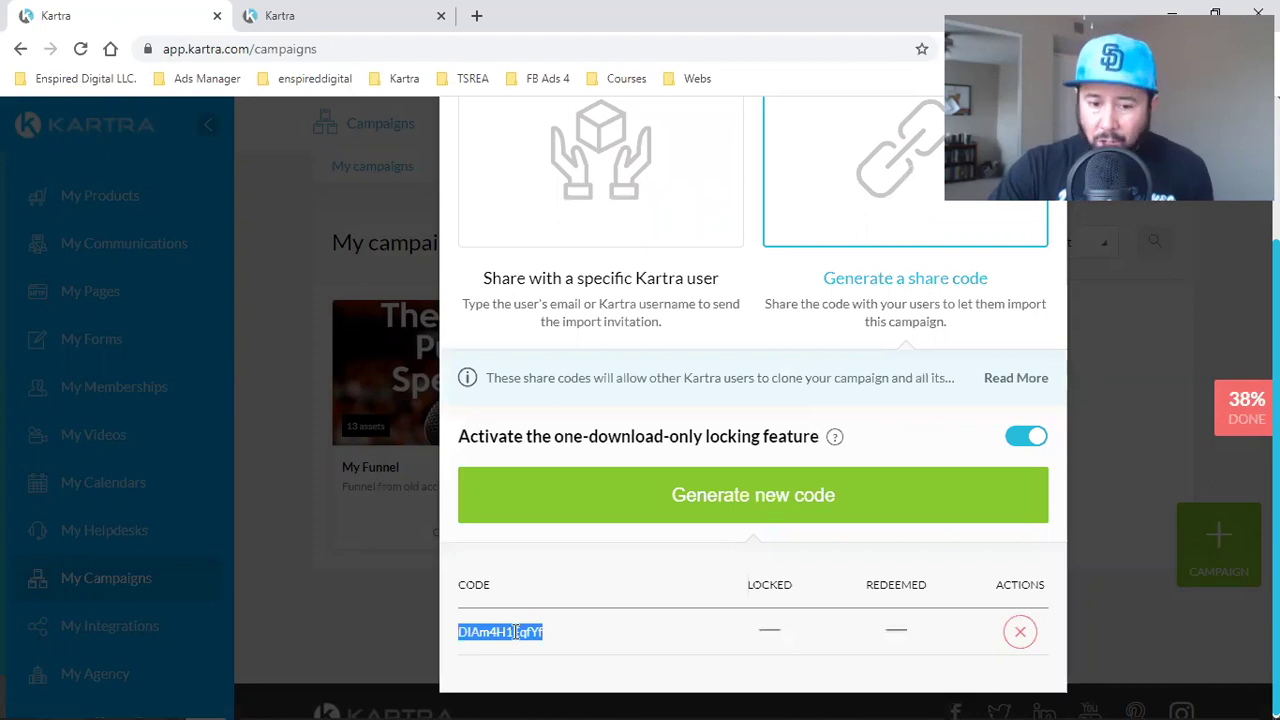
click(1020, 440)
- Generate a fresh share code for My Funnel, copy it, and close the dialog
click(751, 500)
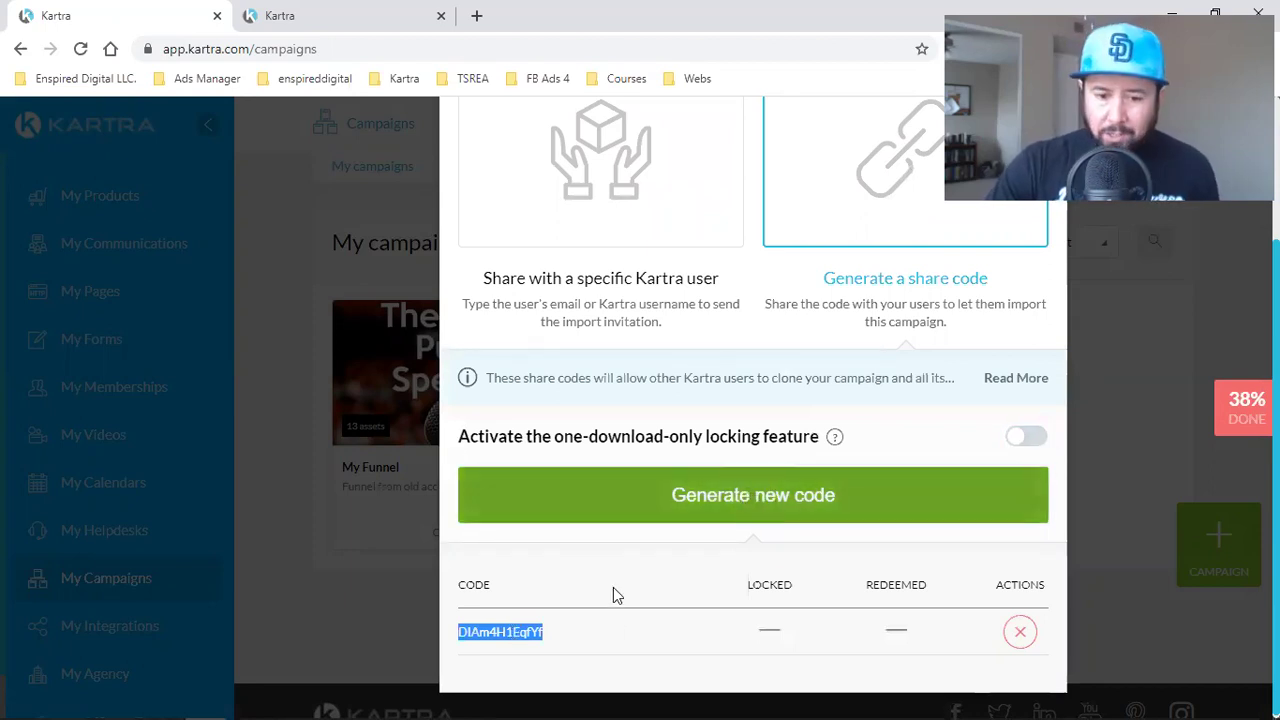
right_click(497, 640)
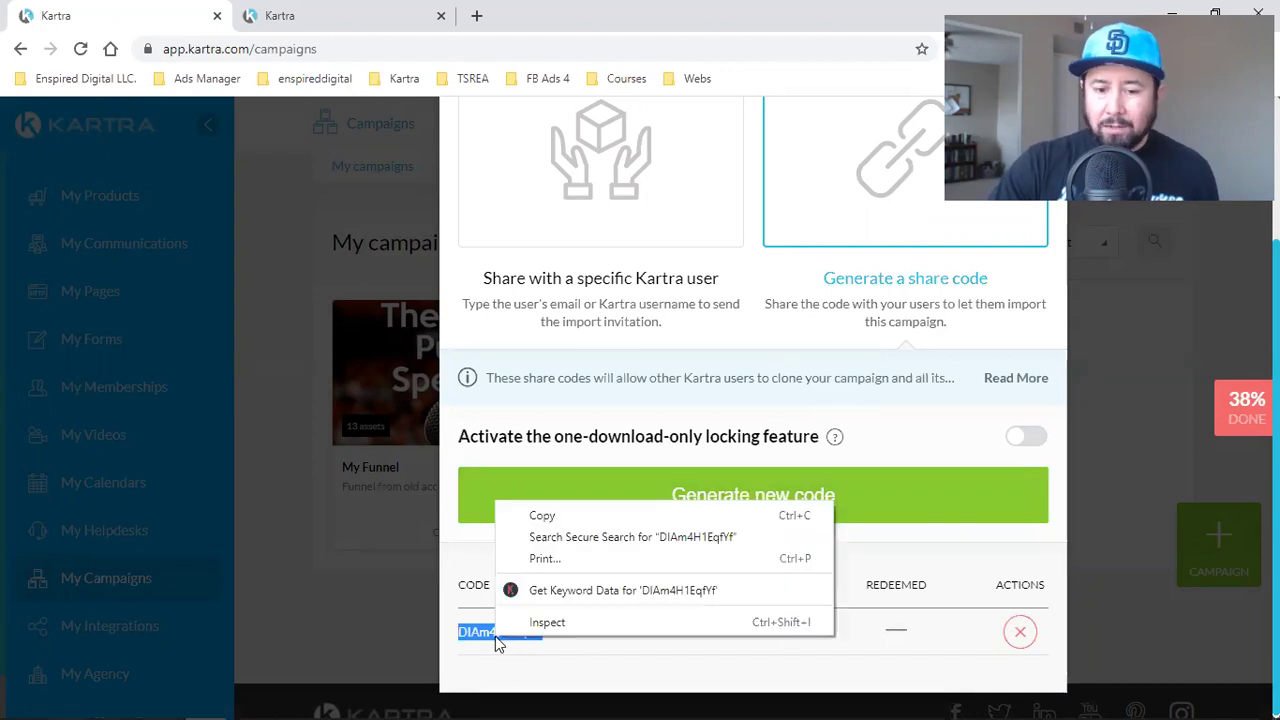
click(542, 515)
scroll(850, 532, up, 3)
scroll(1000, 520, down, 3)
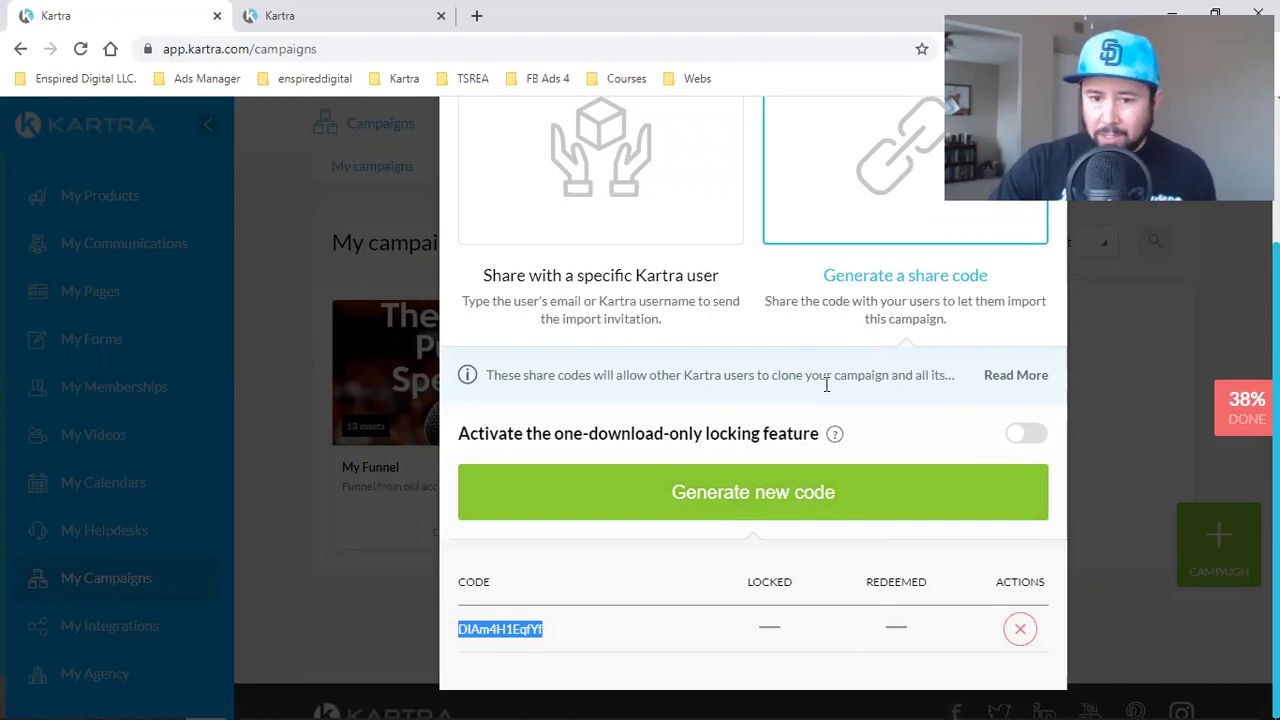
scroll(826, 385, up, 2)
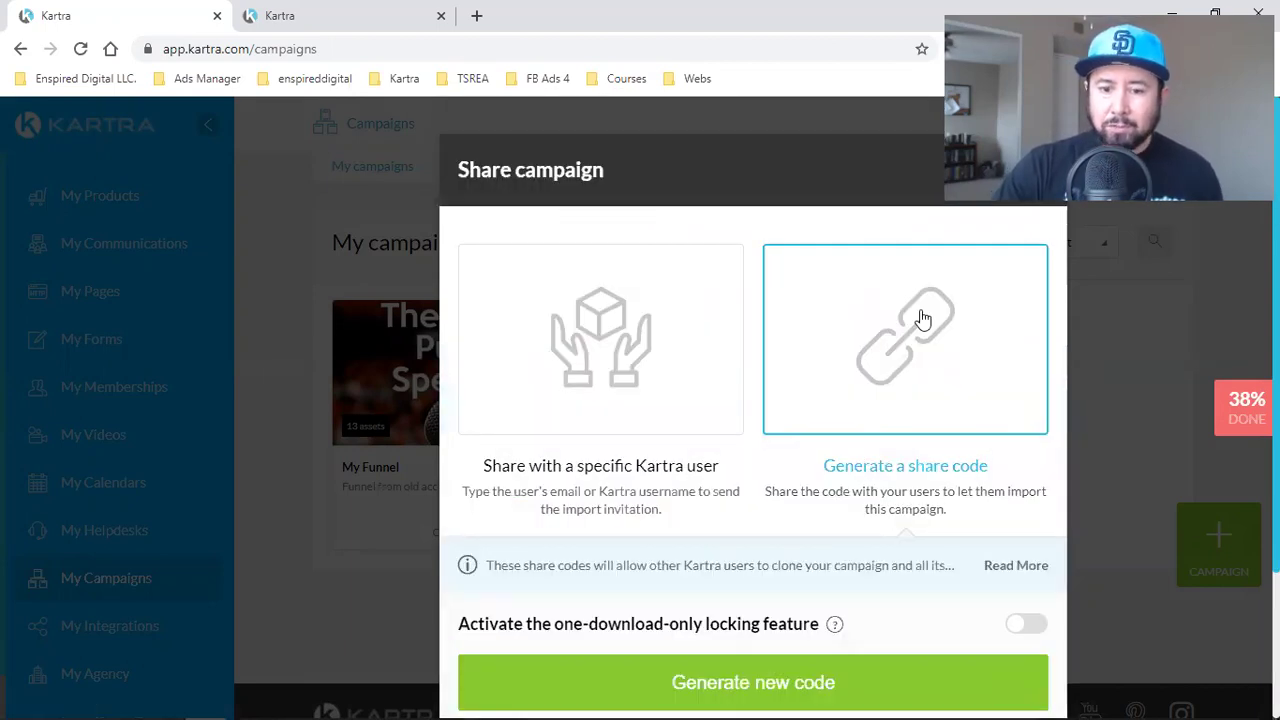
key(Escape)
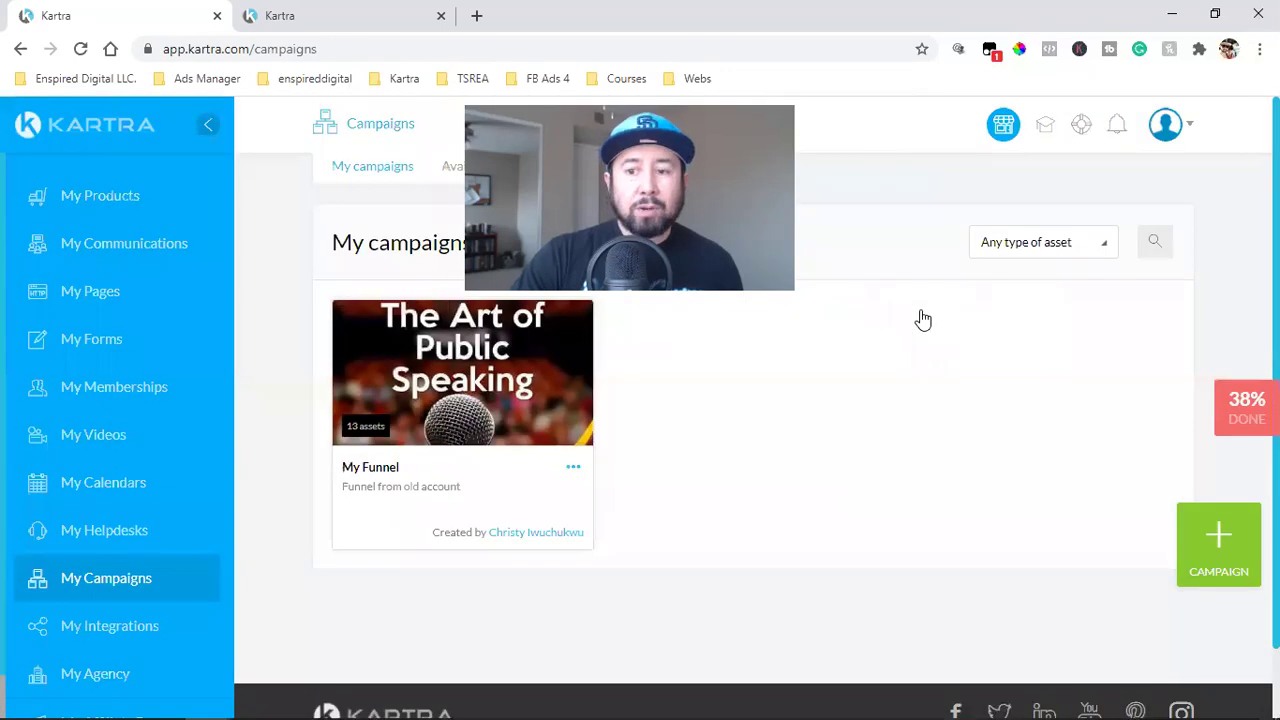
- In the second account's window, open Available campaigns and scroll through the library
mouse_move(208, 701)
click(306, 619)
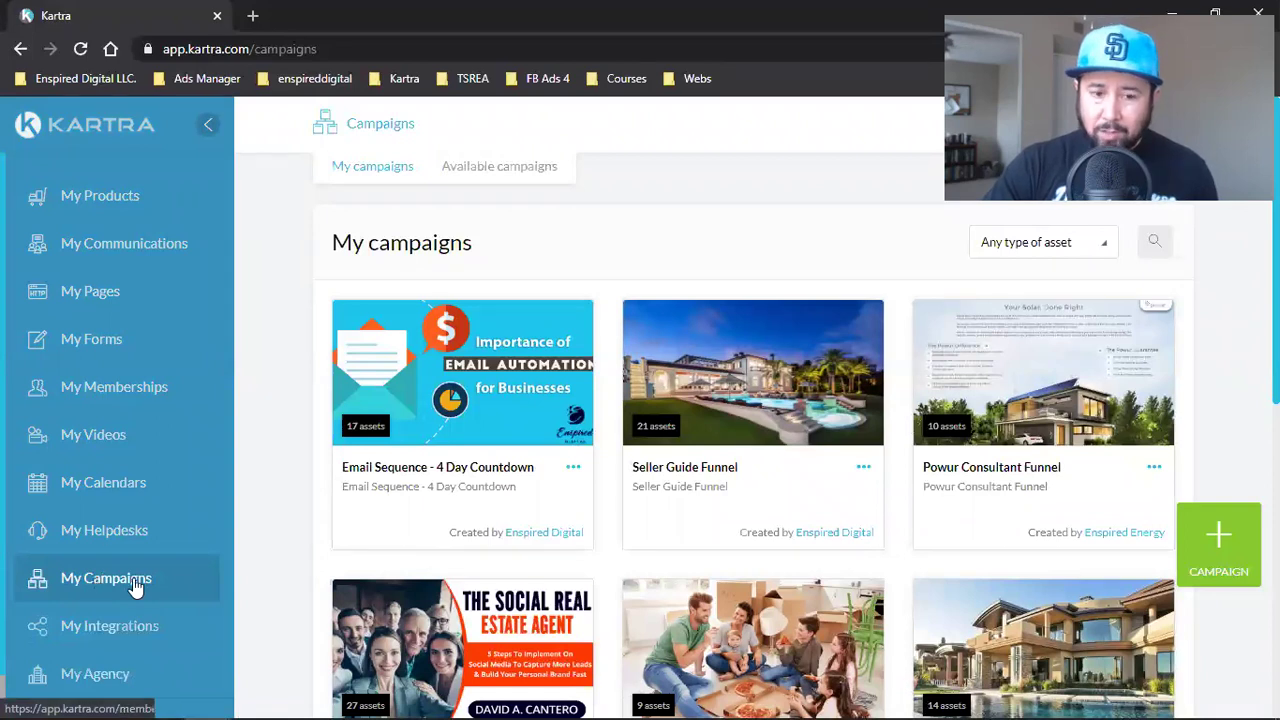
click(491, 170)
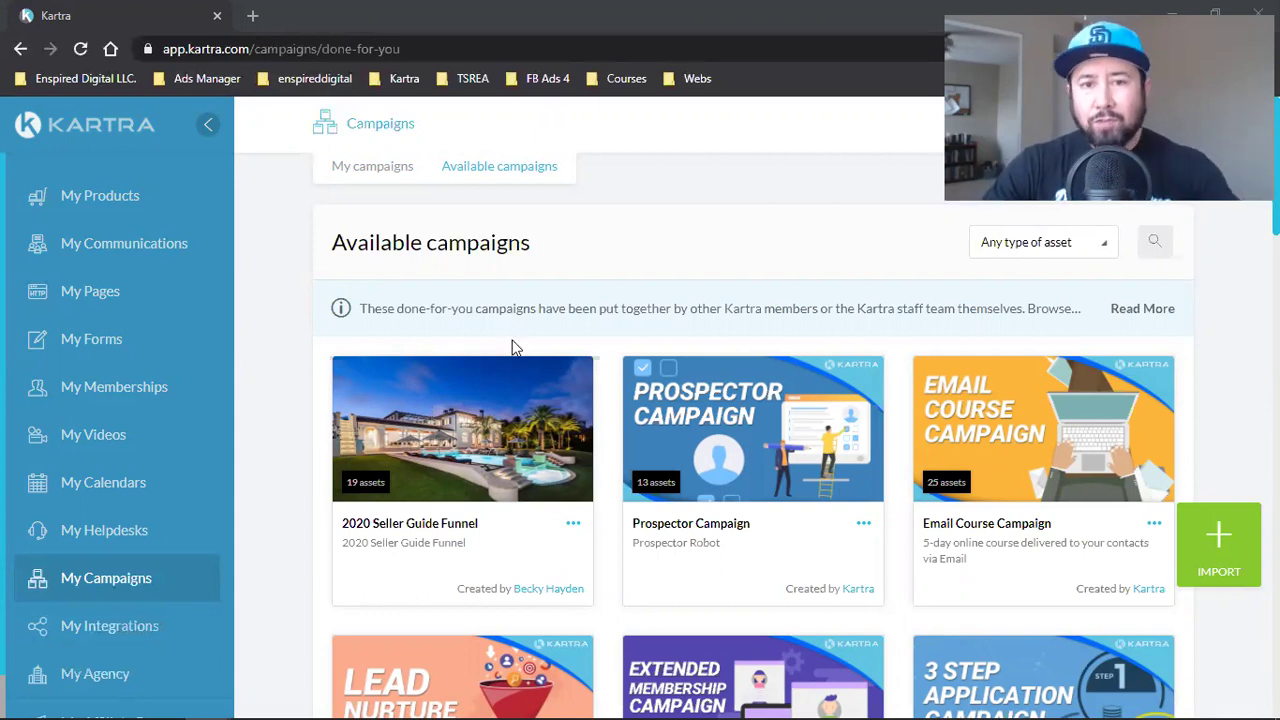
mouse_move(708, 398)
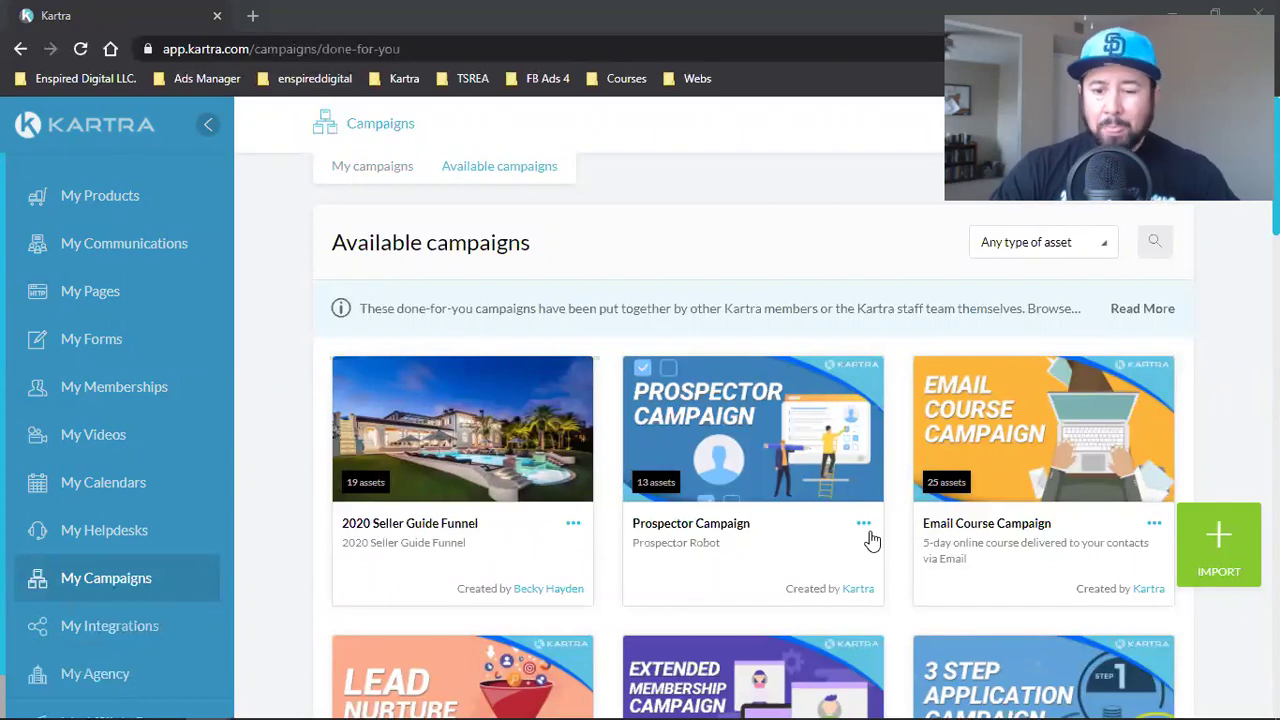
scroll(871, 540, down, 5)
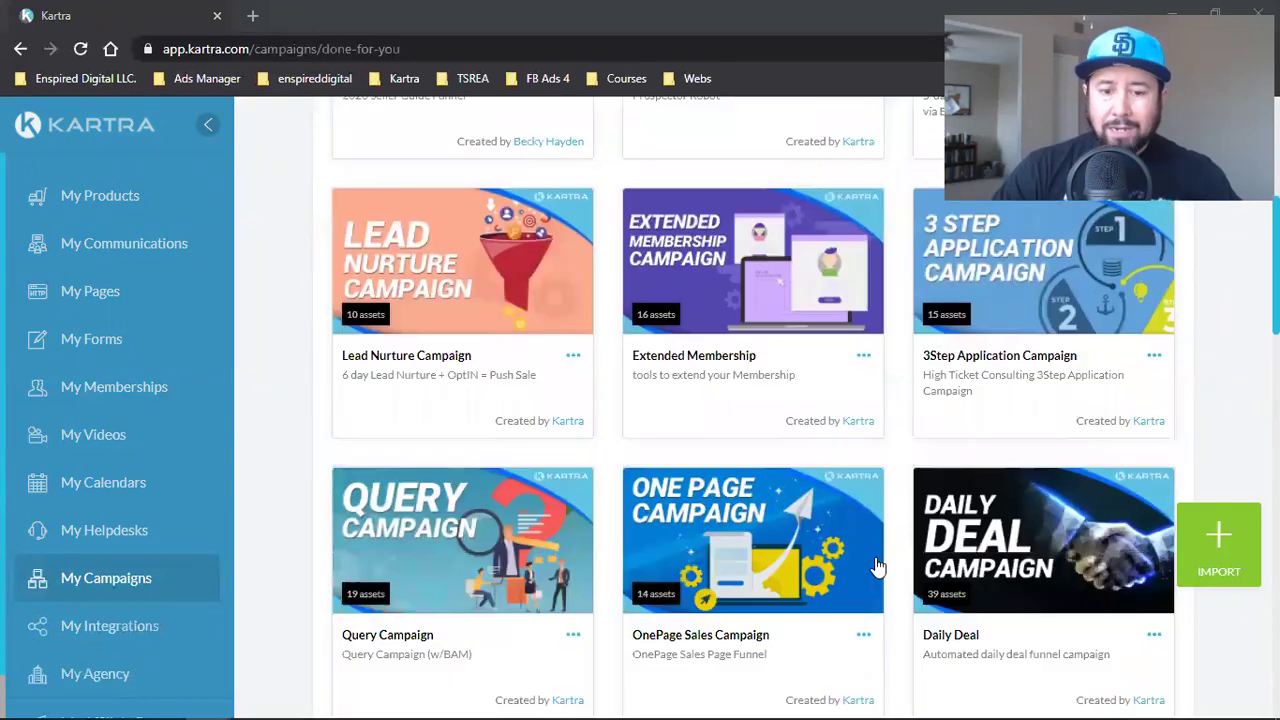
scroll(770, 441, down, 2)
scroll(770, 441, down, 2)
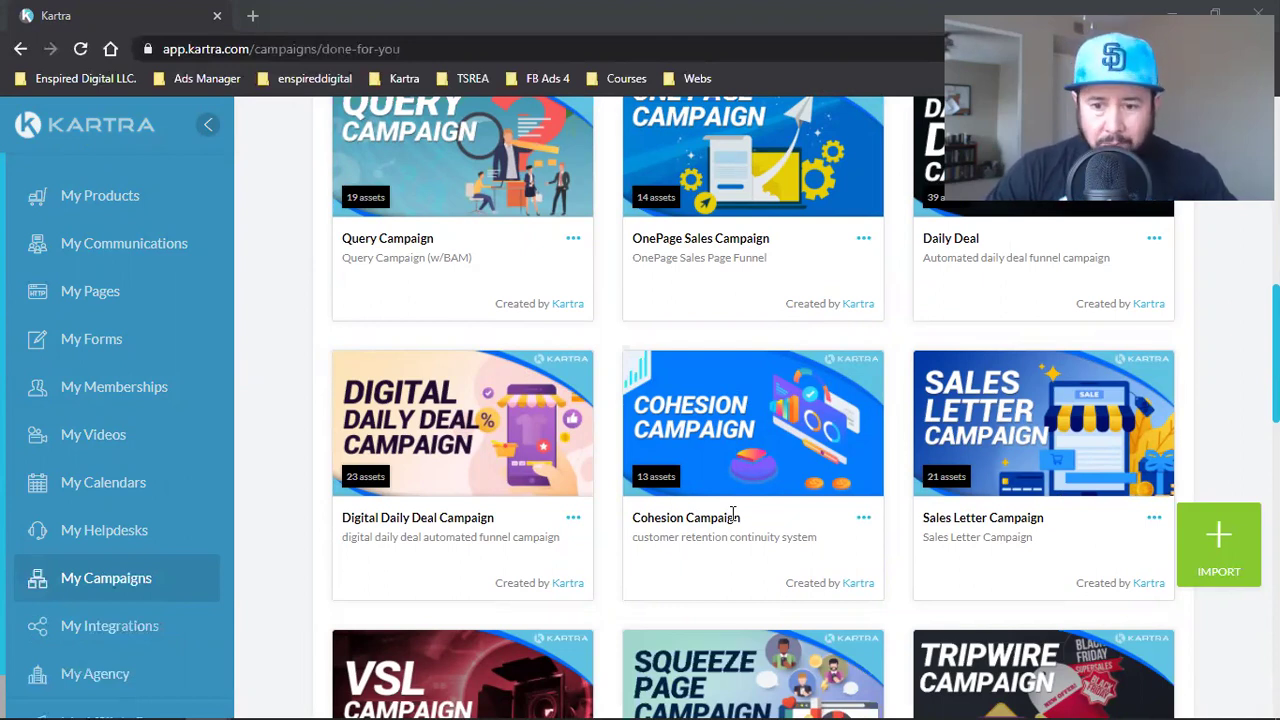
scroll(733, 513, down, 3)
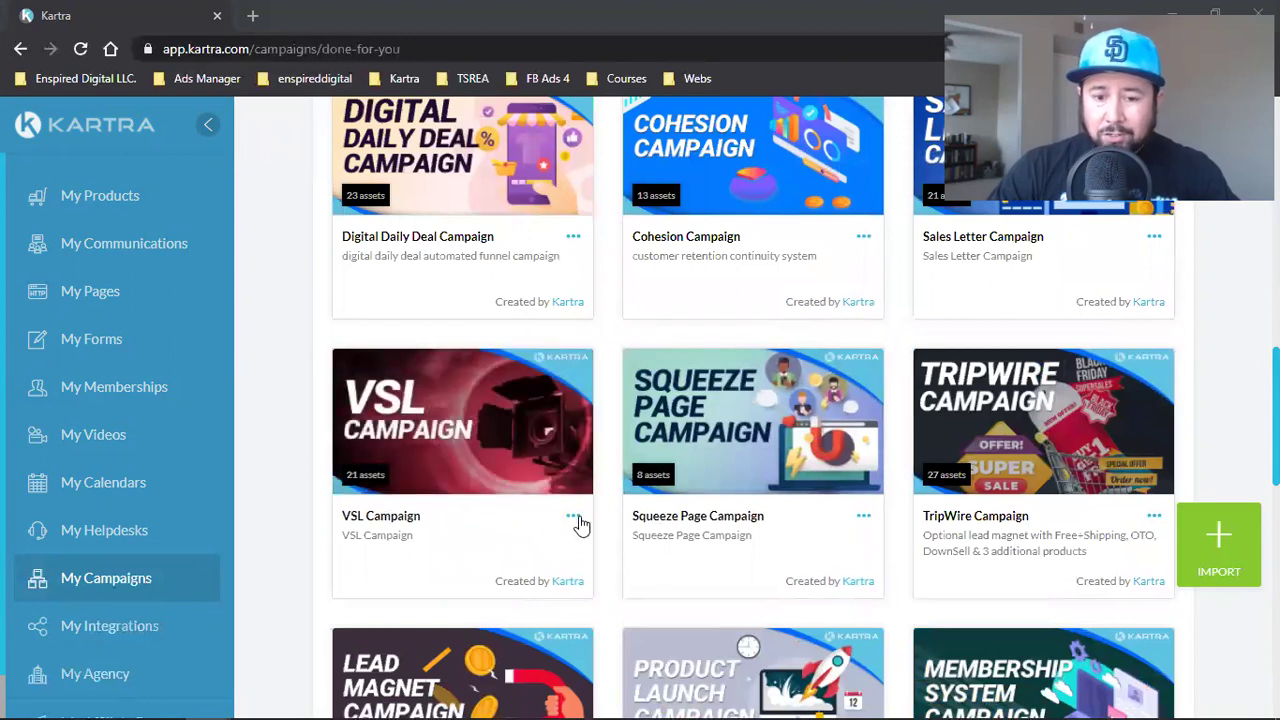
- Open the VSL Campaign's options and bring up link options for the Pages section
click(576, 520)
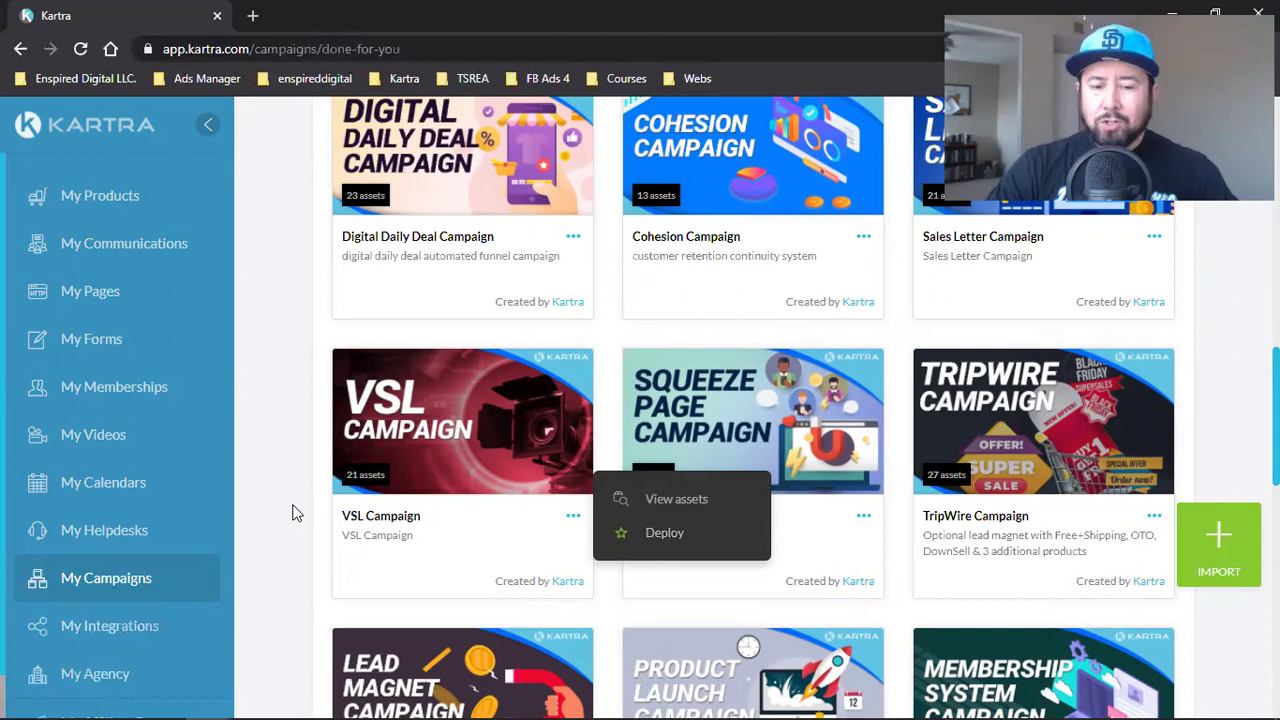
scroll(294, 513, down, 4)
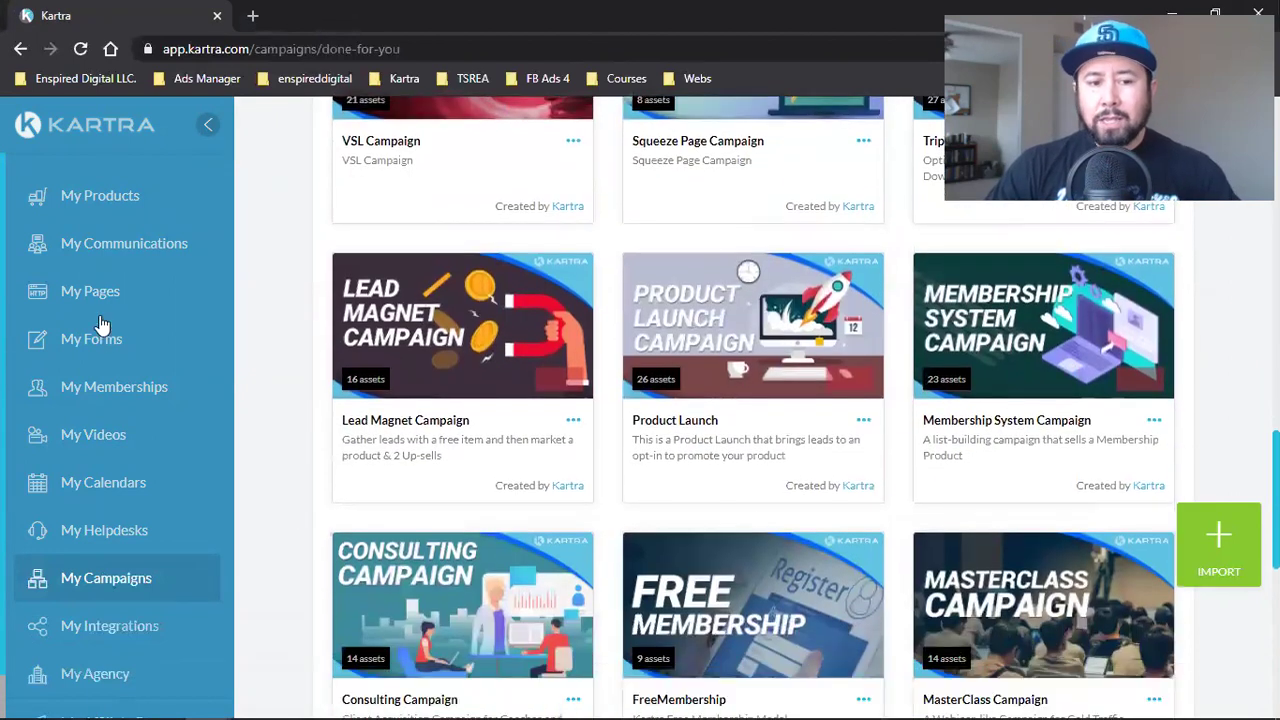
right_click(100, 295)
- Open the Pages list in a new tab and browse the Squeeze Pages templates
click(130, 310)
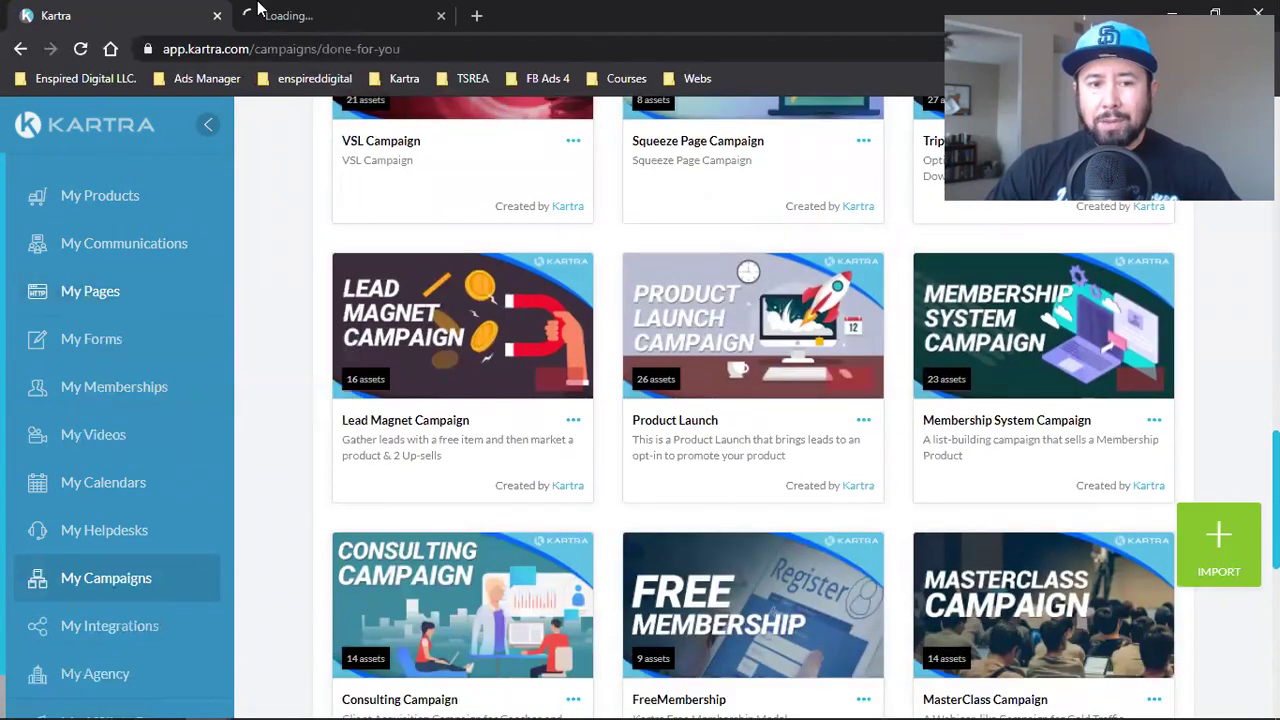
click(262, 12)
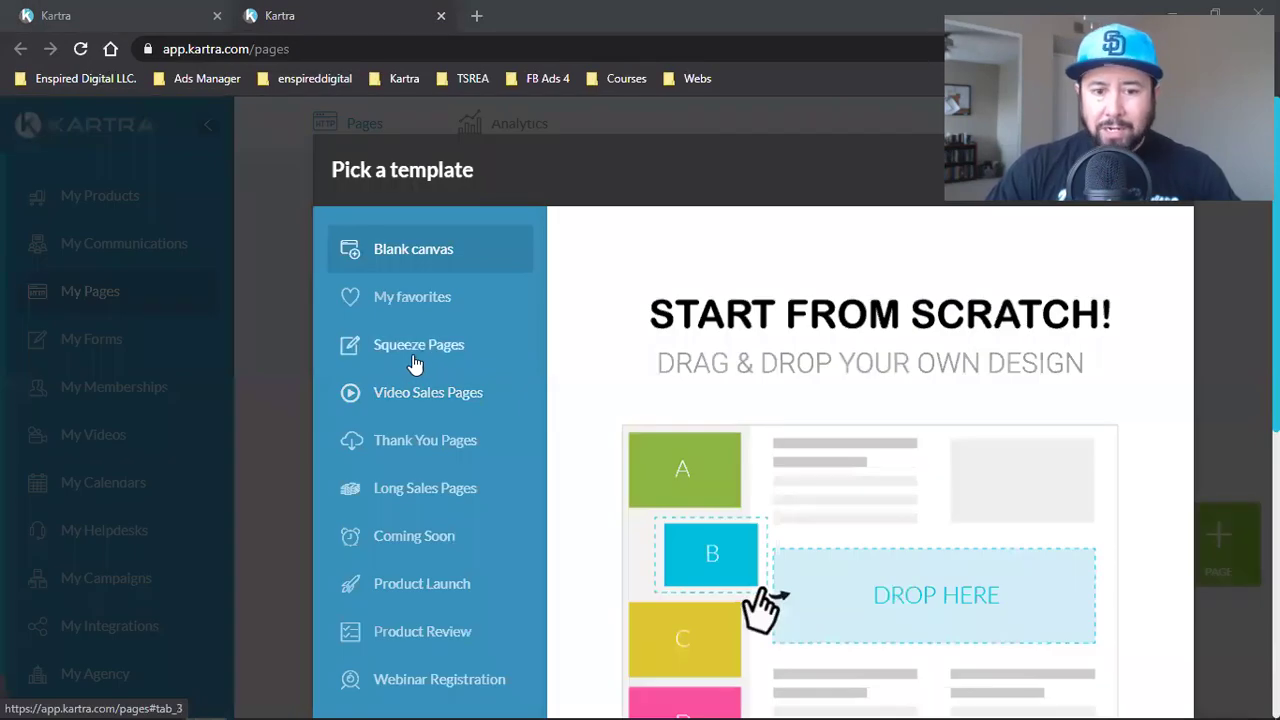
click(420, 352)
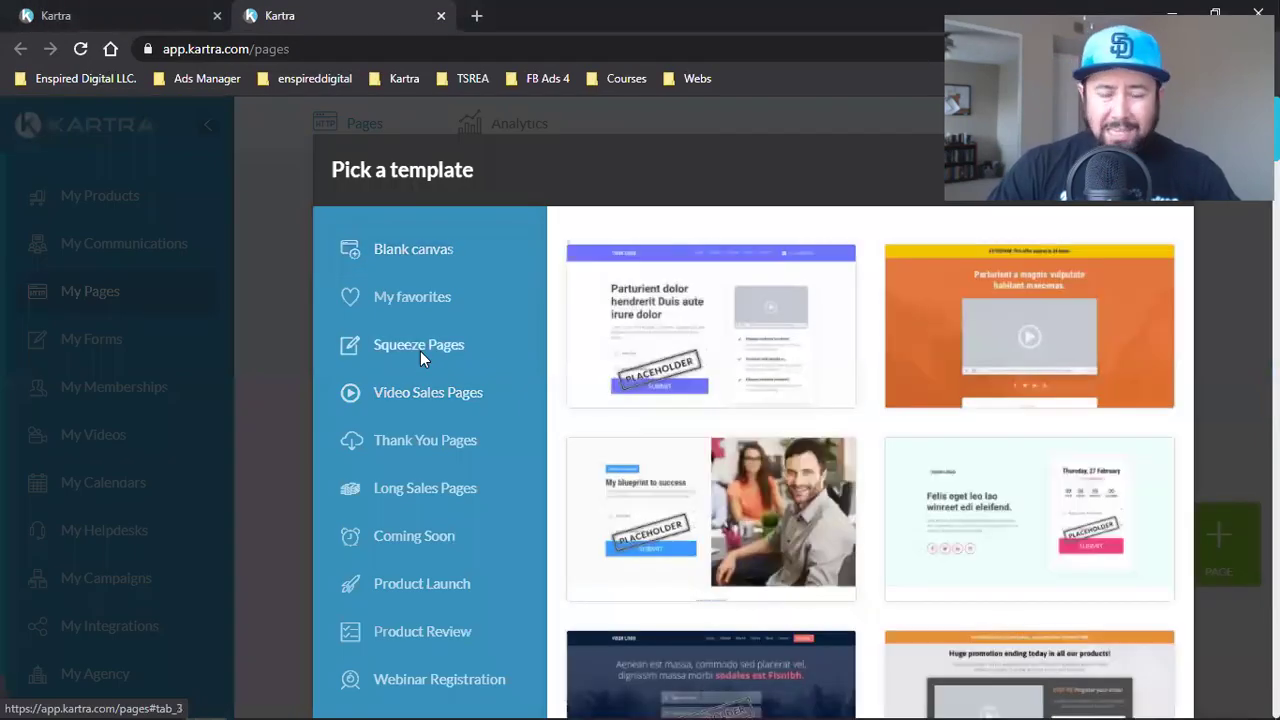
mouse_move(802, 325)
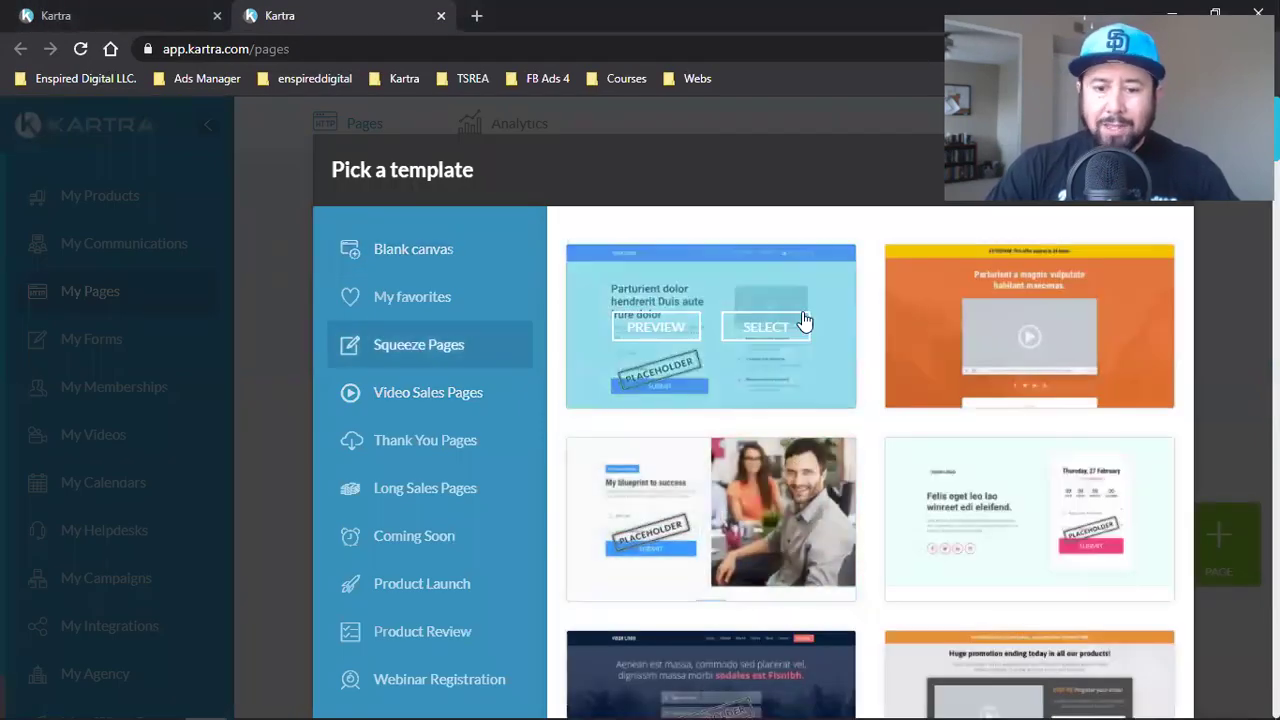
scroll(802, 333, down, 6)
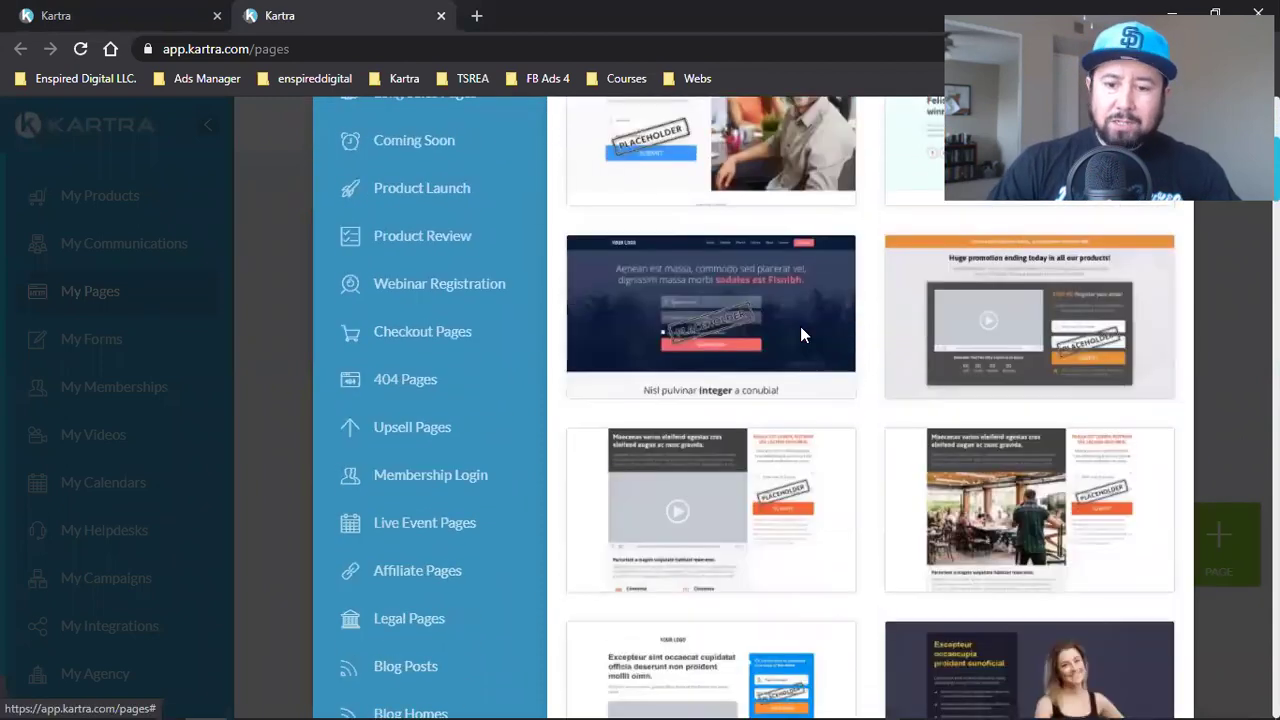
scroll(800, 326, down, 4)
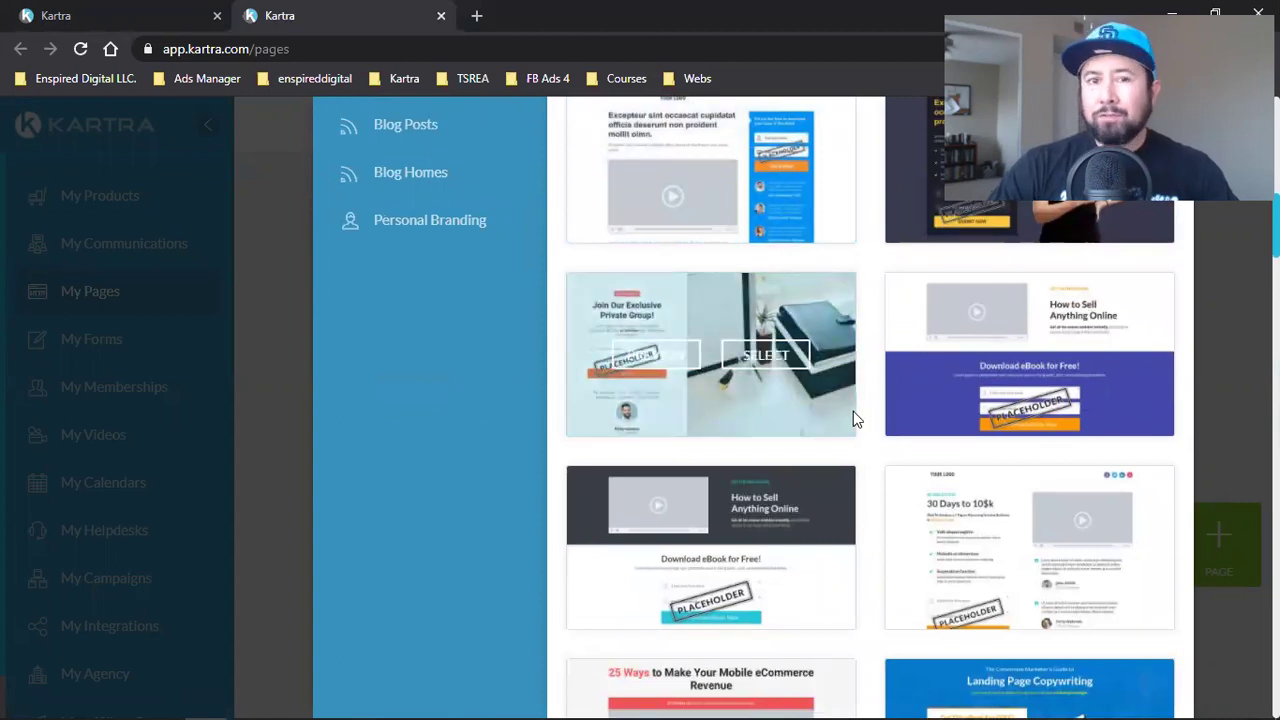
scroll(869, 450, down, 3)
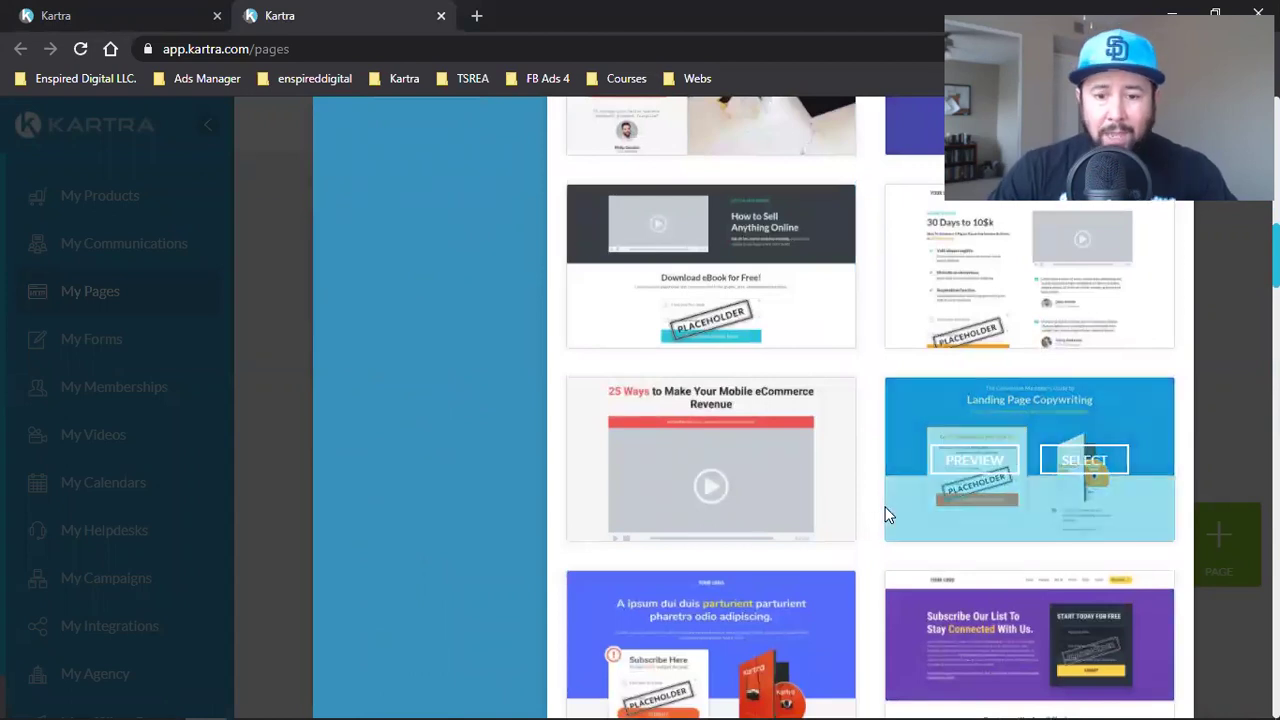
scroll(884, 514, up, 10)
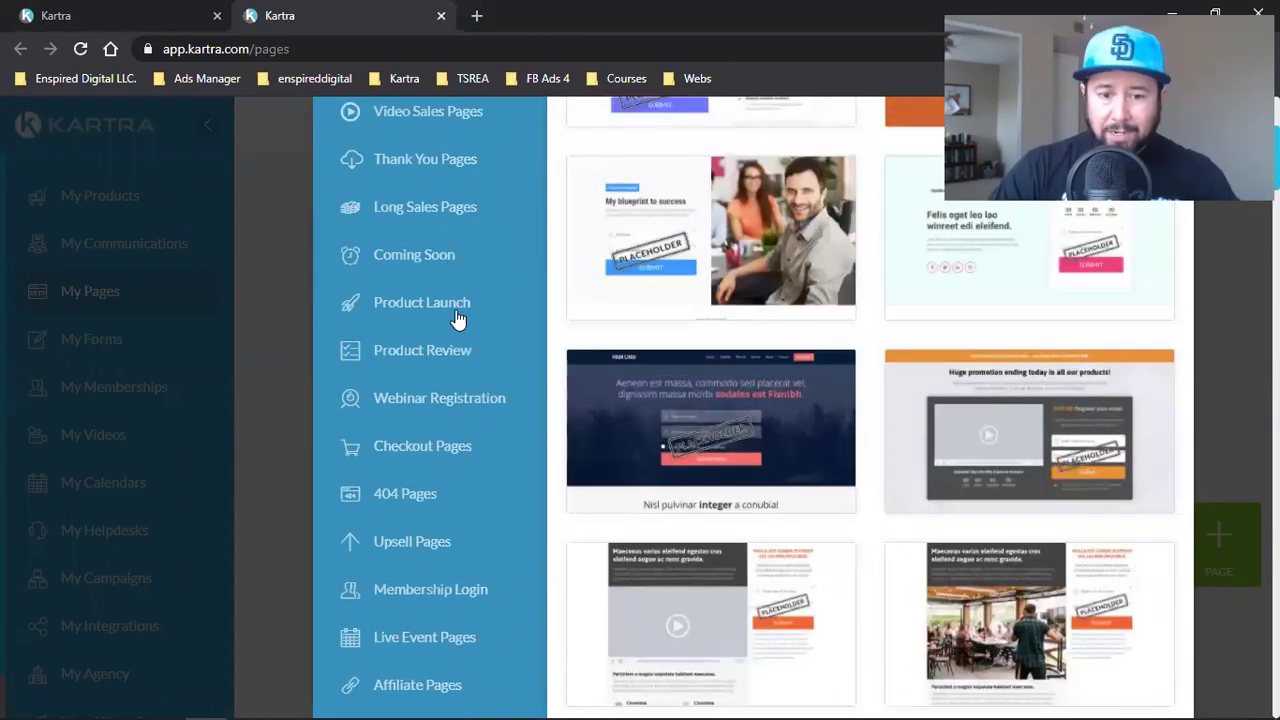
scroll(394, 503, down, 4)
- View Personal Branding, Webinar Registration and Product Launch templates, then close the picker
click(432, 500)
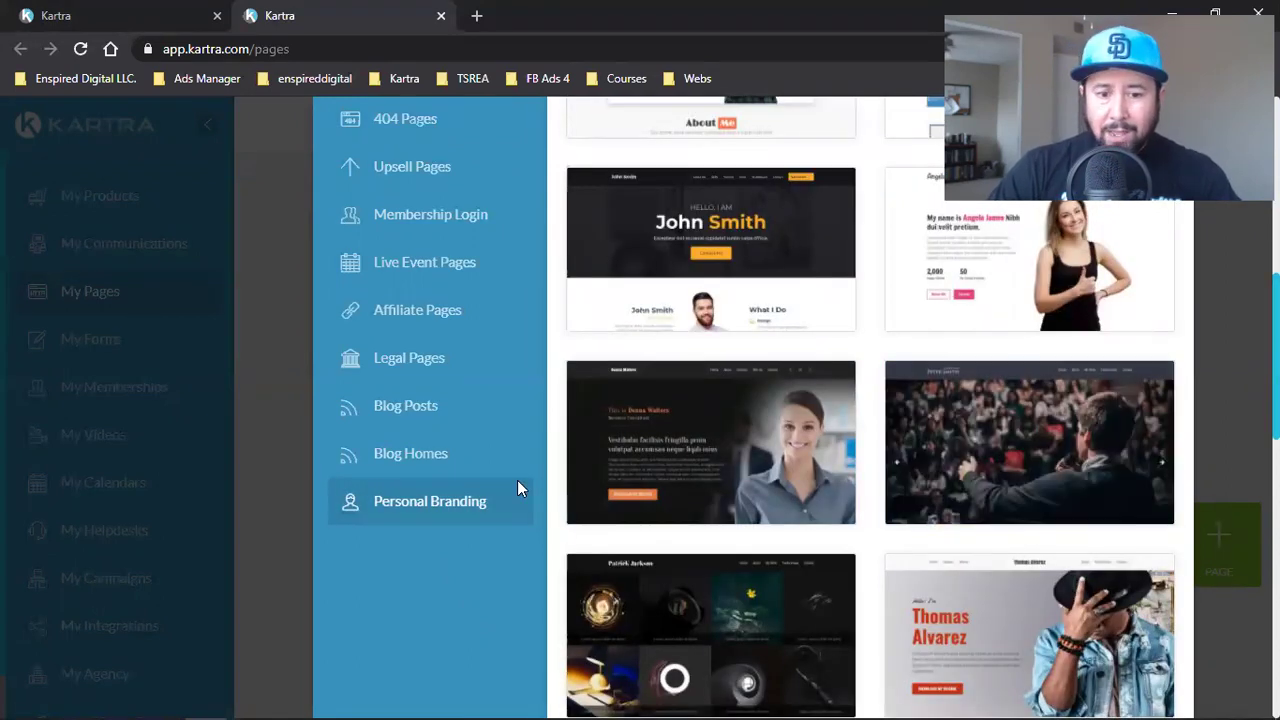
scroll(445, 472, up, 1)
scroll(445, 472, up, 2)
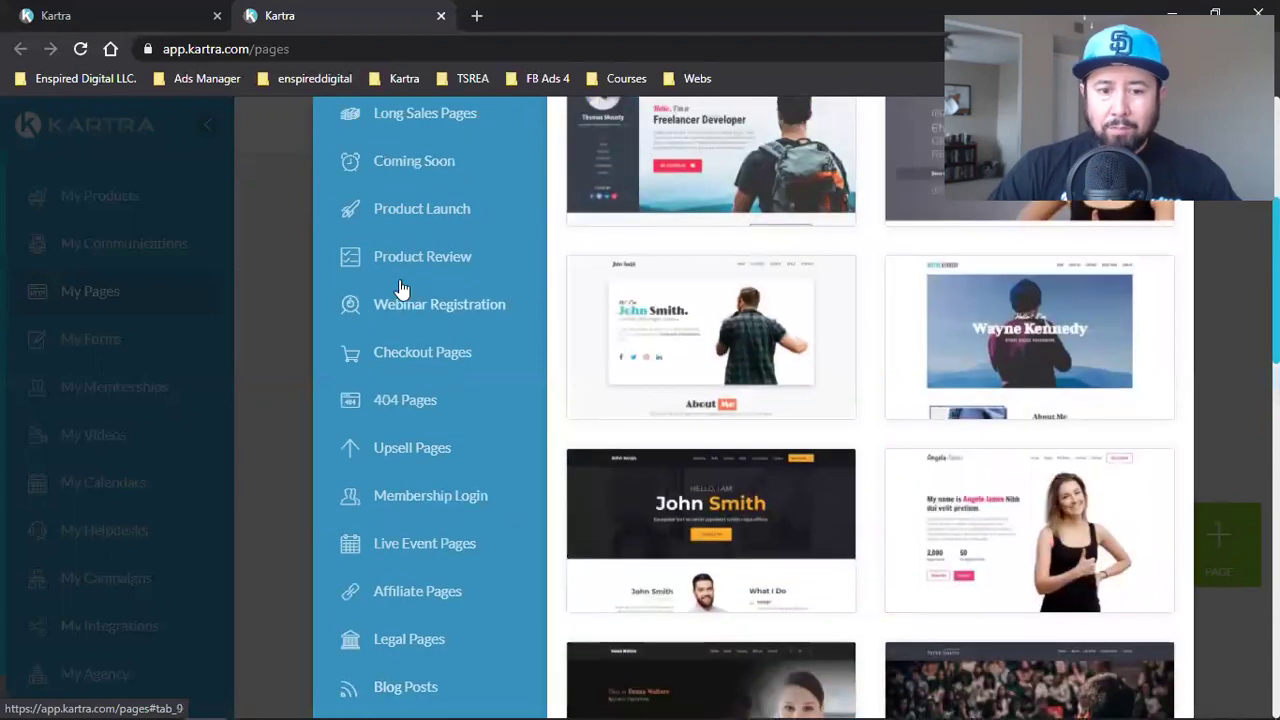
click(399, 308)
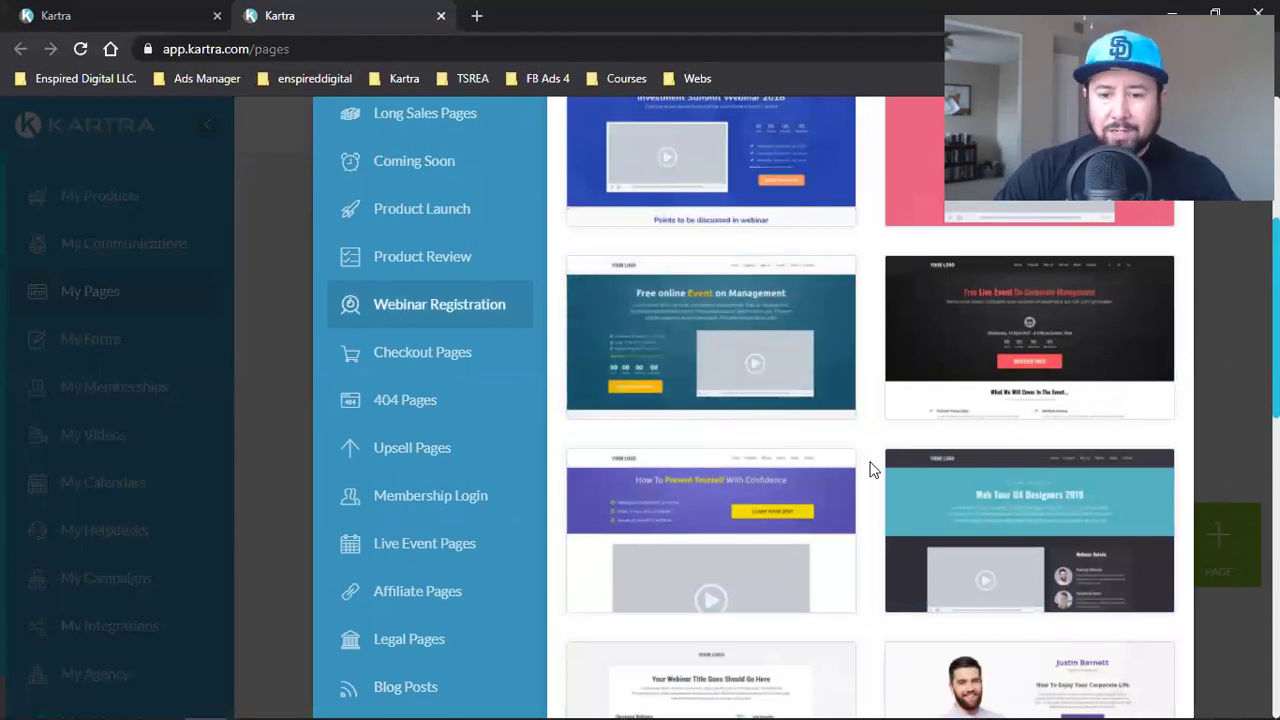
click(448, 214)
scroll(943, 503, down, 2)
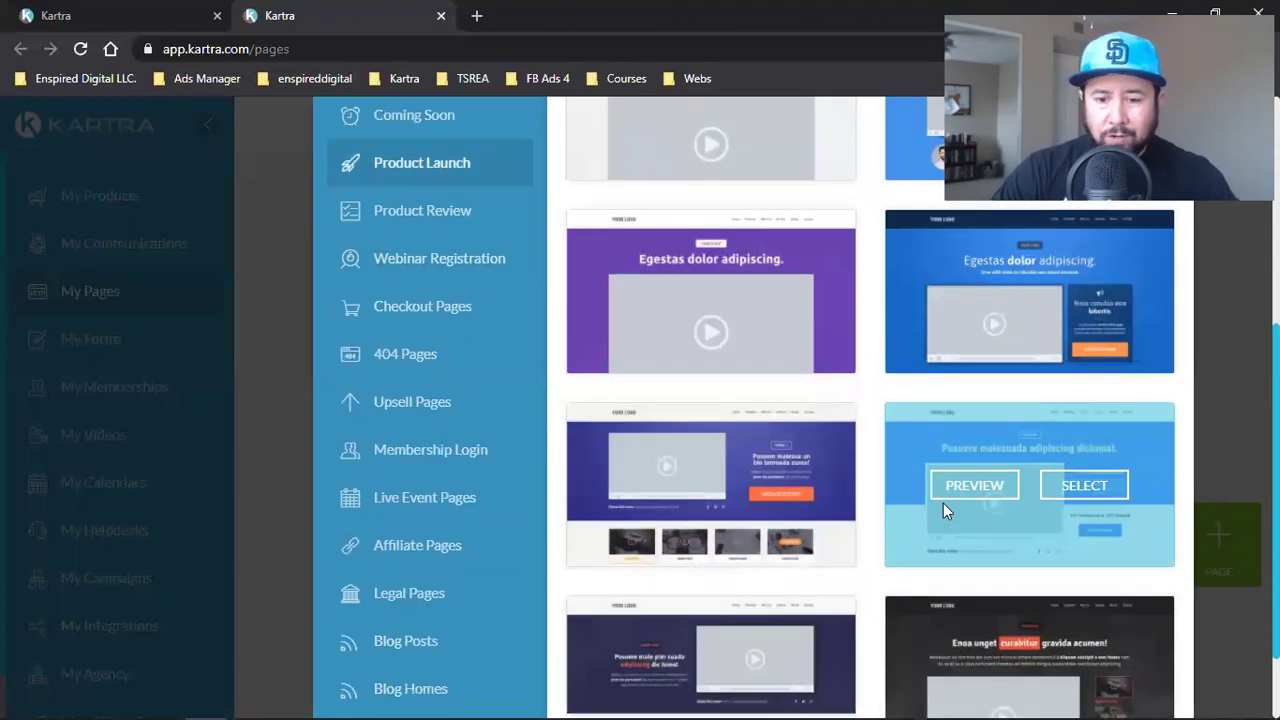
scroll(941, 503, up, 5)
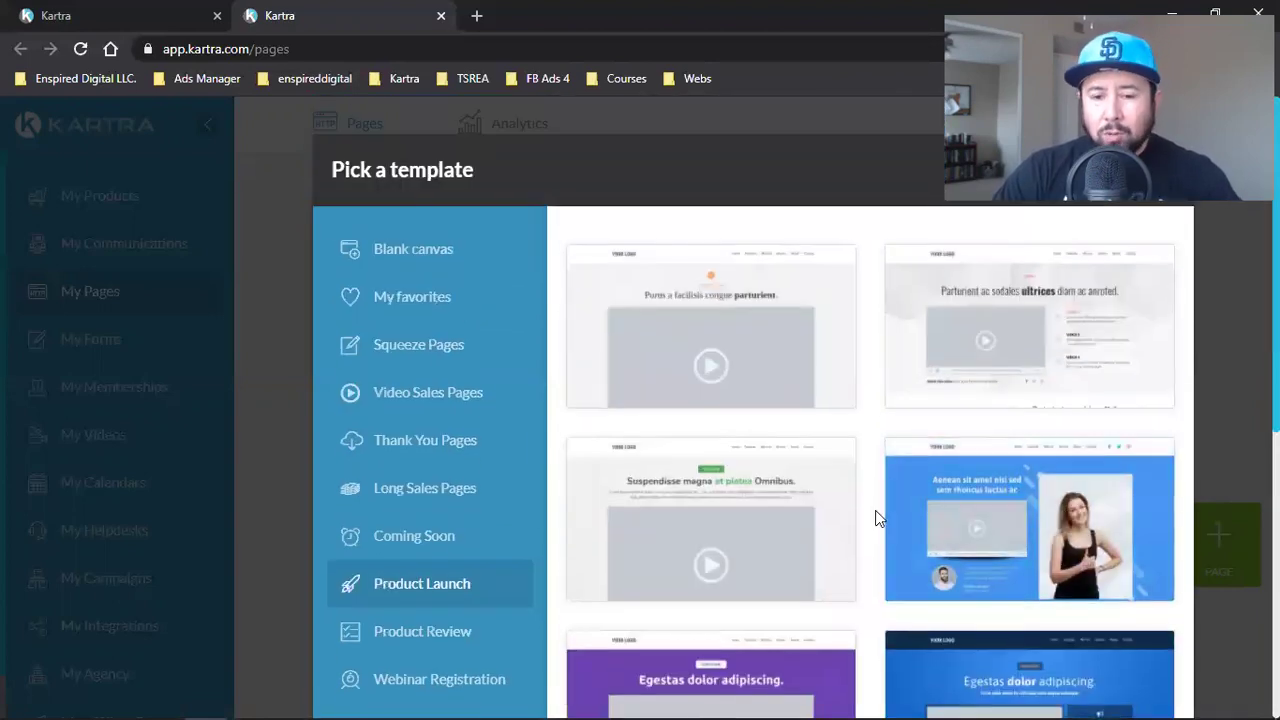
click(430, 363)
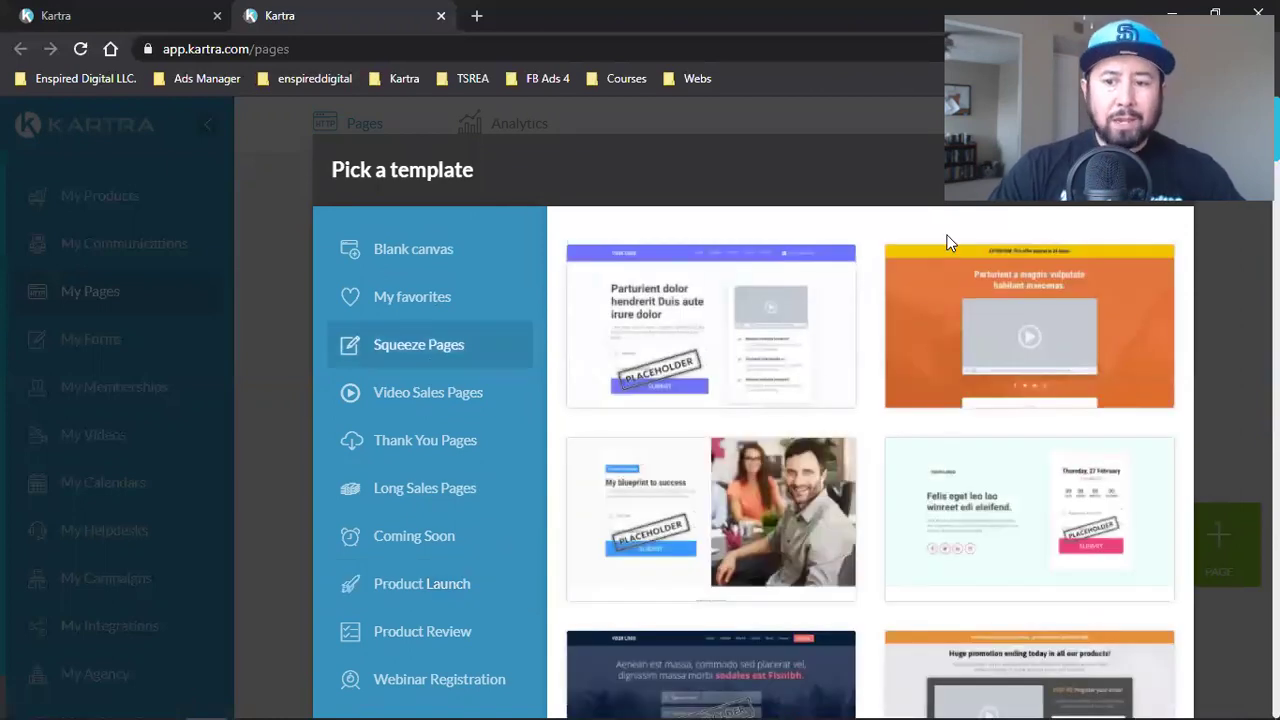
click(1180, 114)
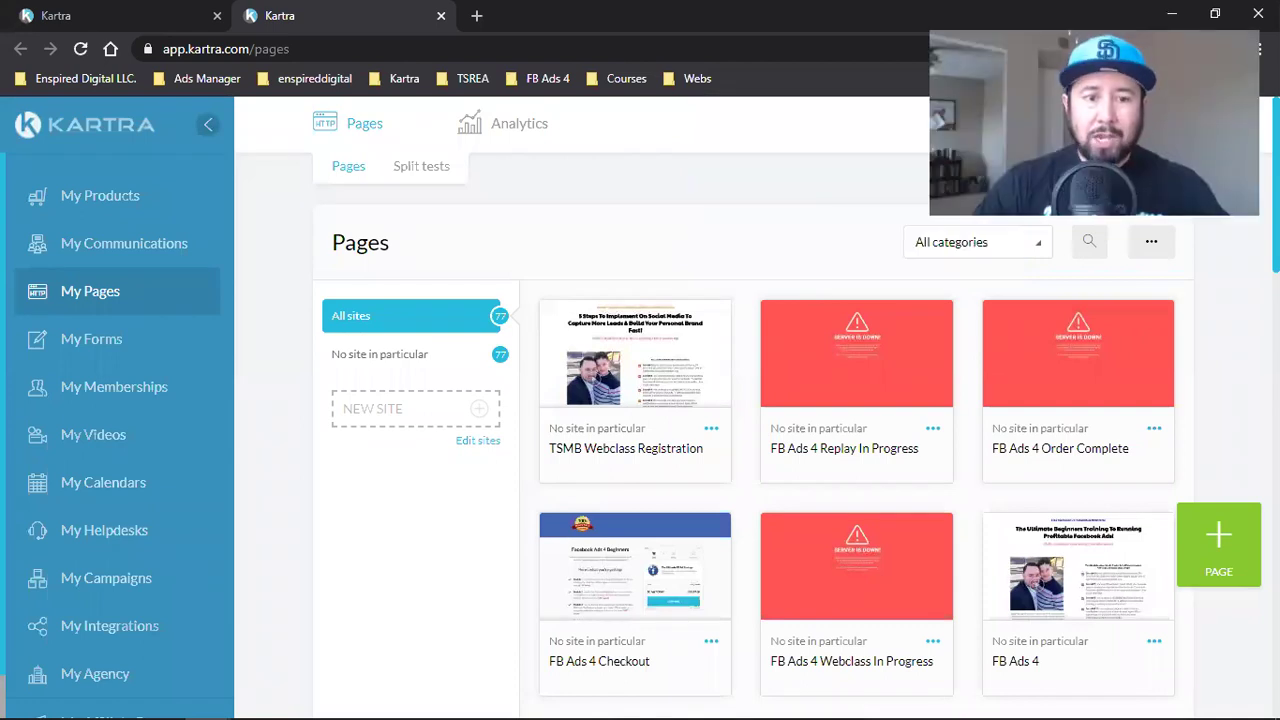
click(166, 12)
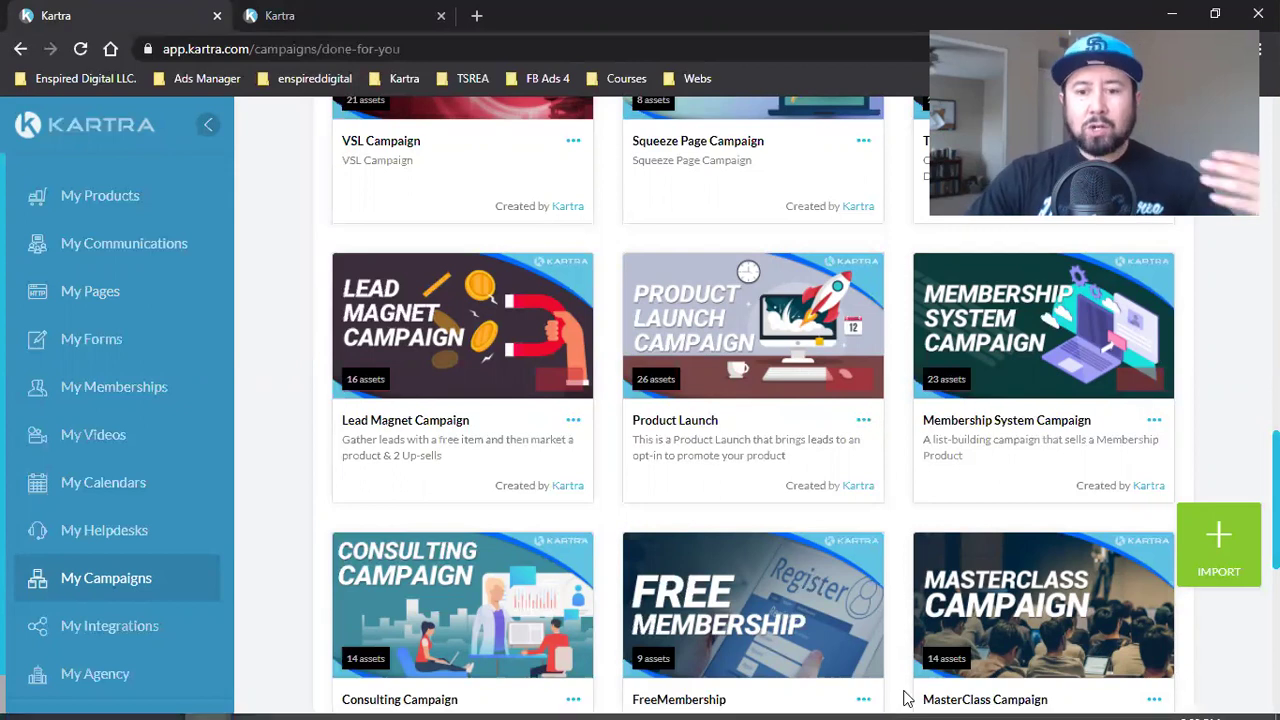
- Open the Import a campaign dialog from the top of Available campaigns
mouse_move(928, 580)
scroll(928, 580, up, 6)
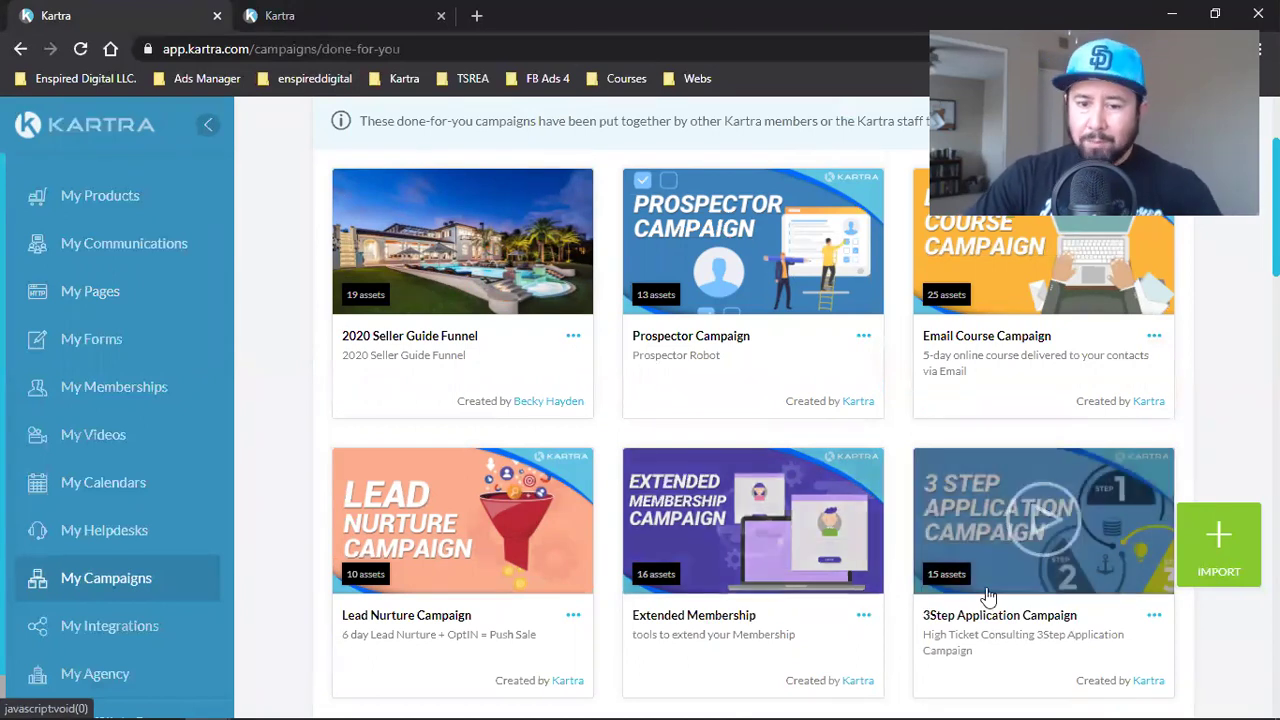
scroll(594, 634, up, 2)
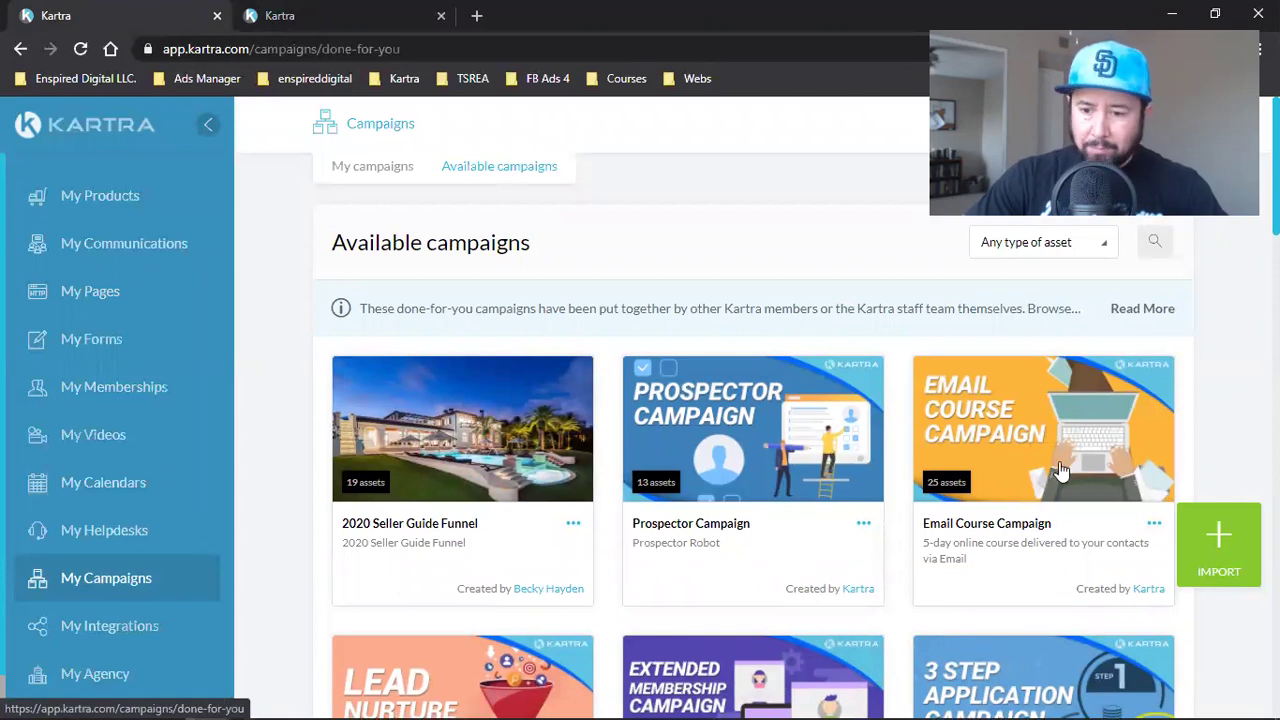
click(1220, 546)
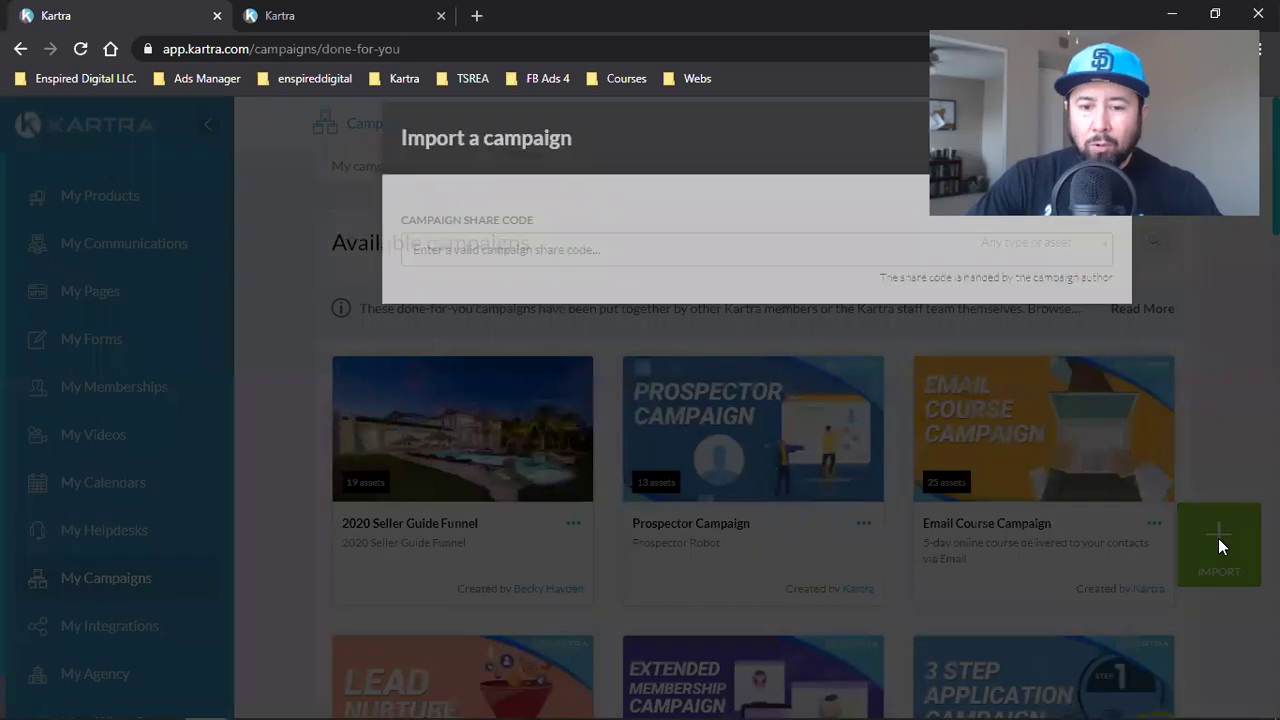
- Paste the My Funnel share code, begin the import, and close the success message
click(491, 274)
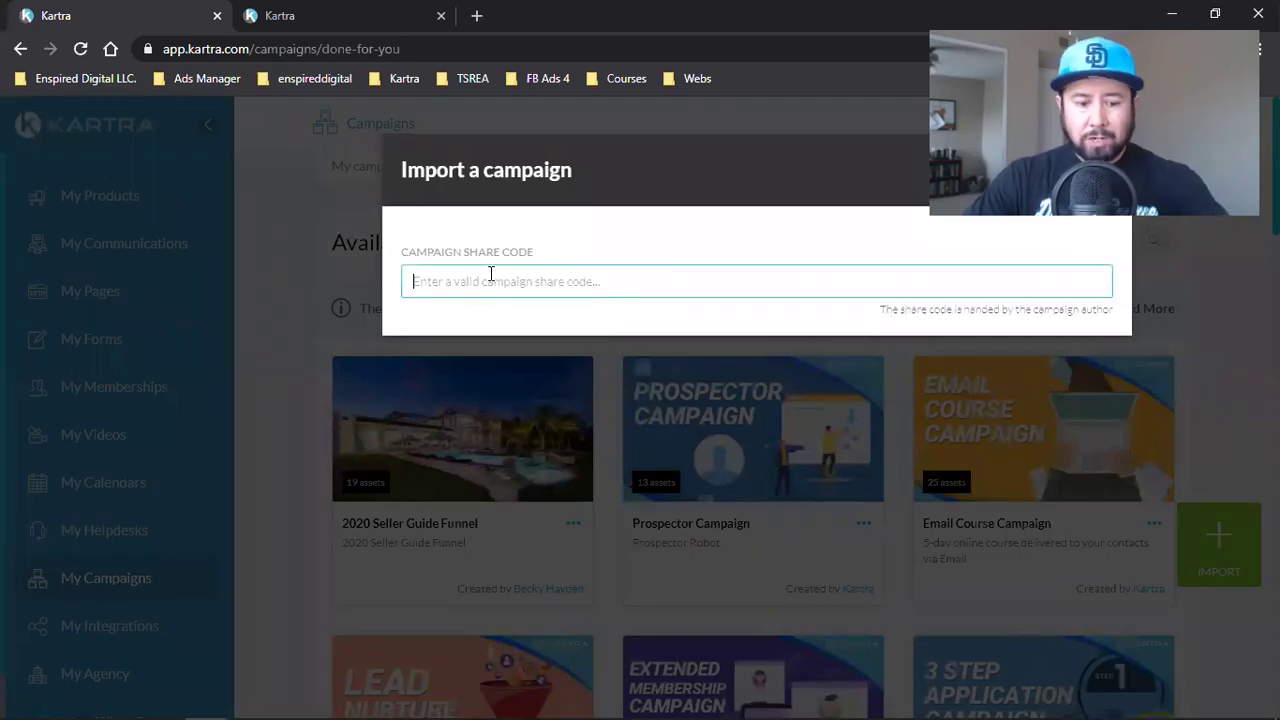
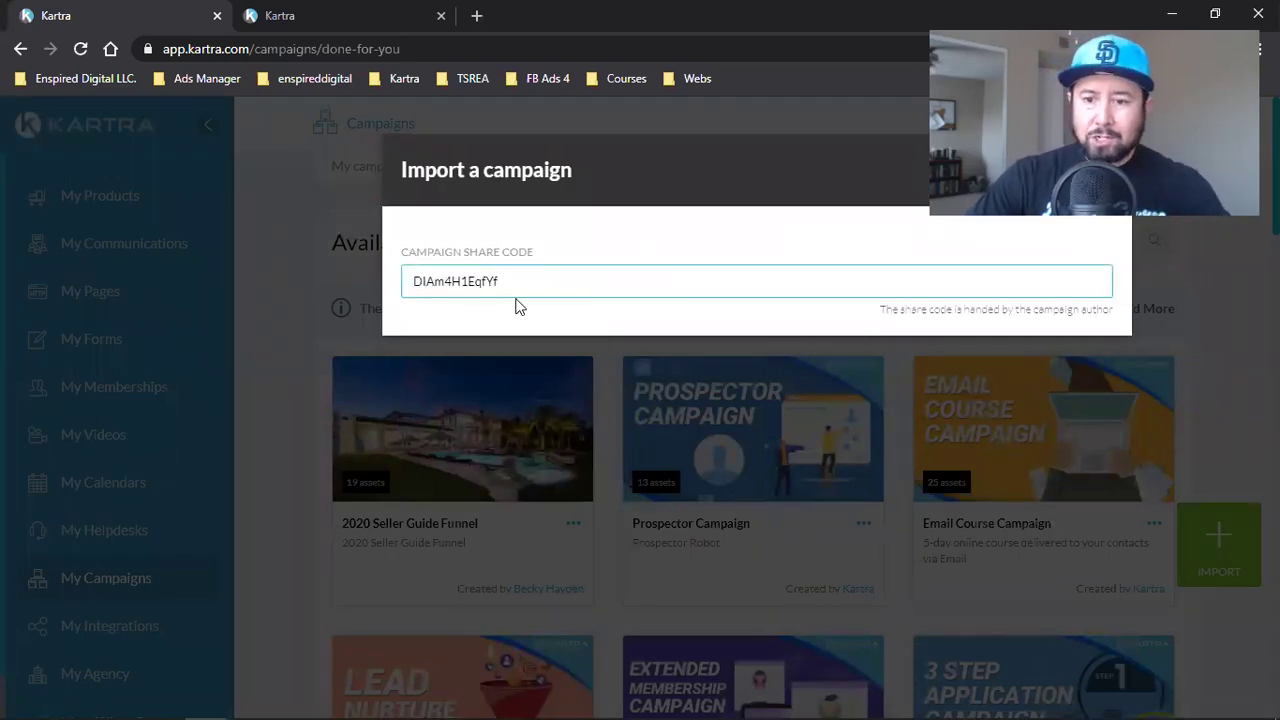
click(1082, 170)
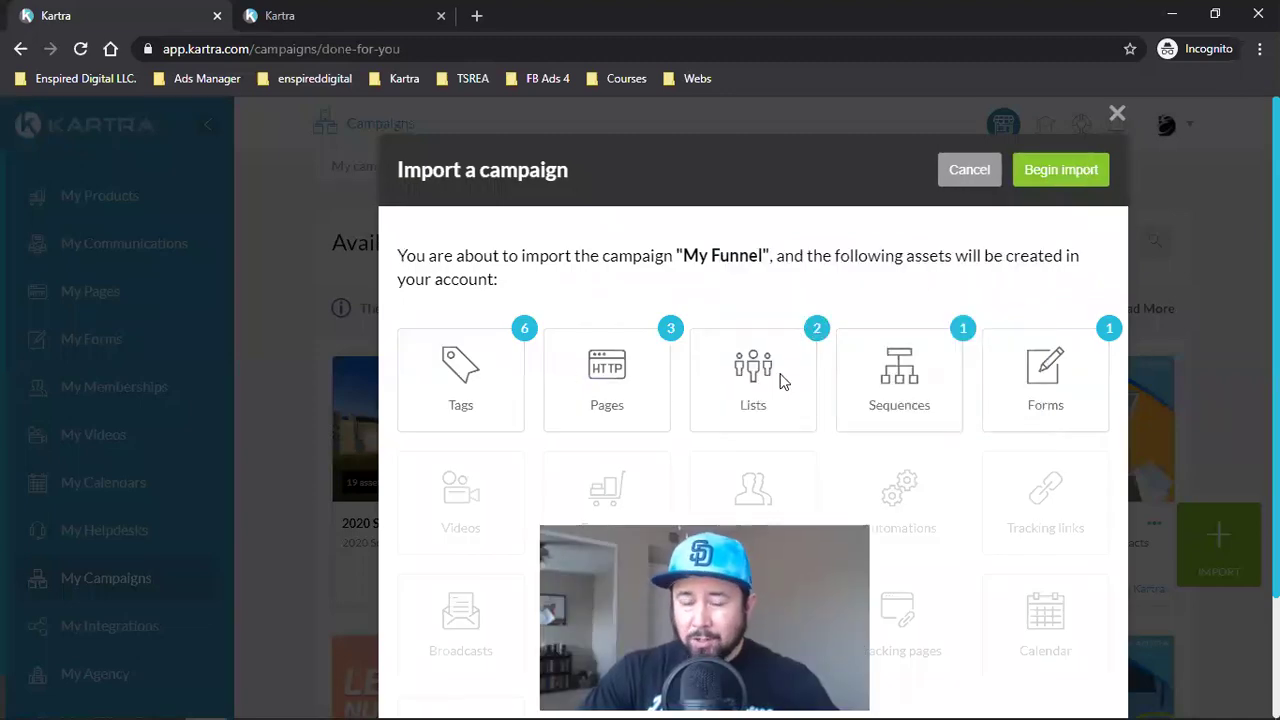
triple_click(731, 255)
click(731, 255)
drag(697, 256, 759, 256)
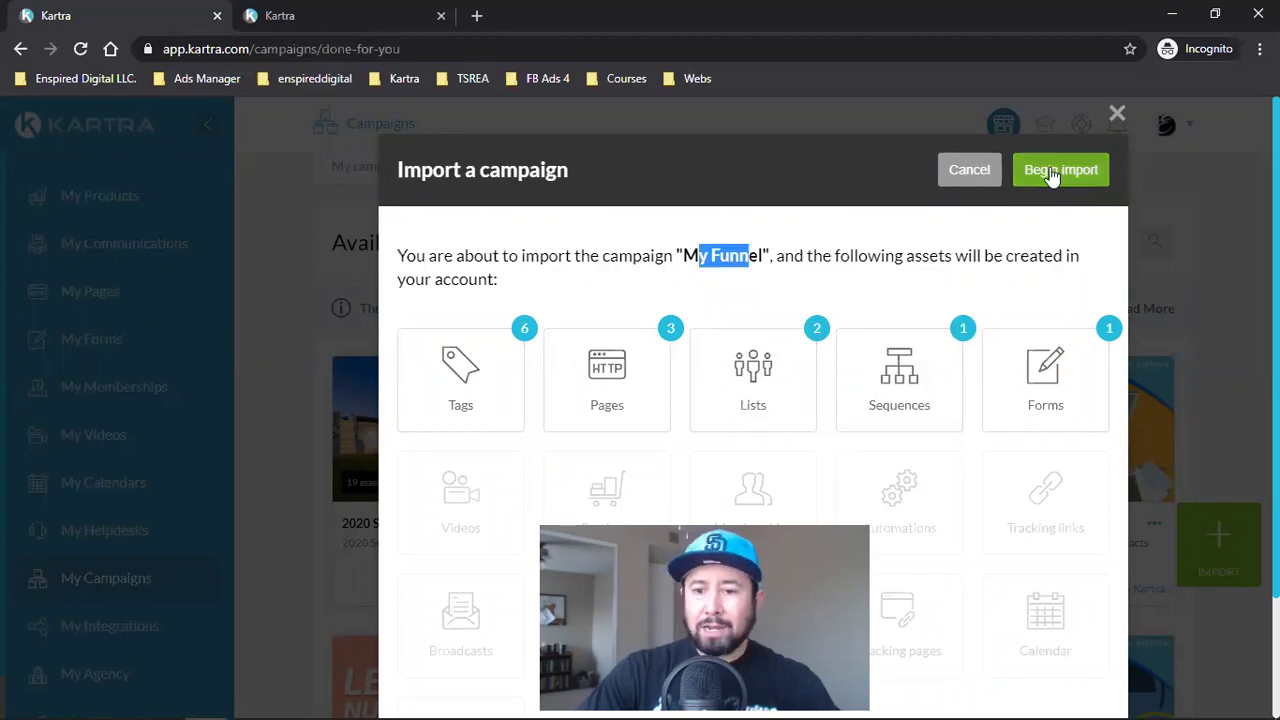
click(1052, 172)
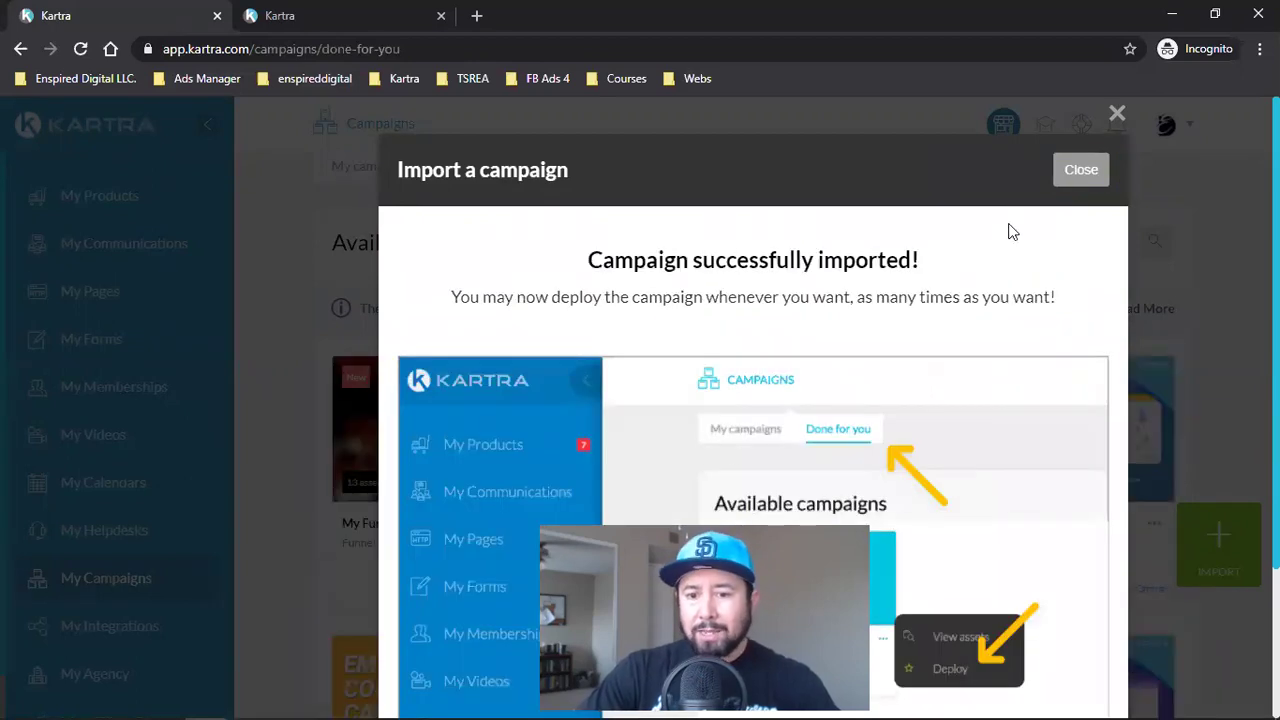
click(1081, 170)
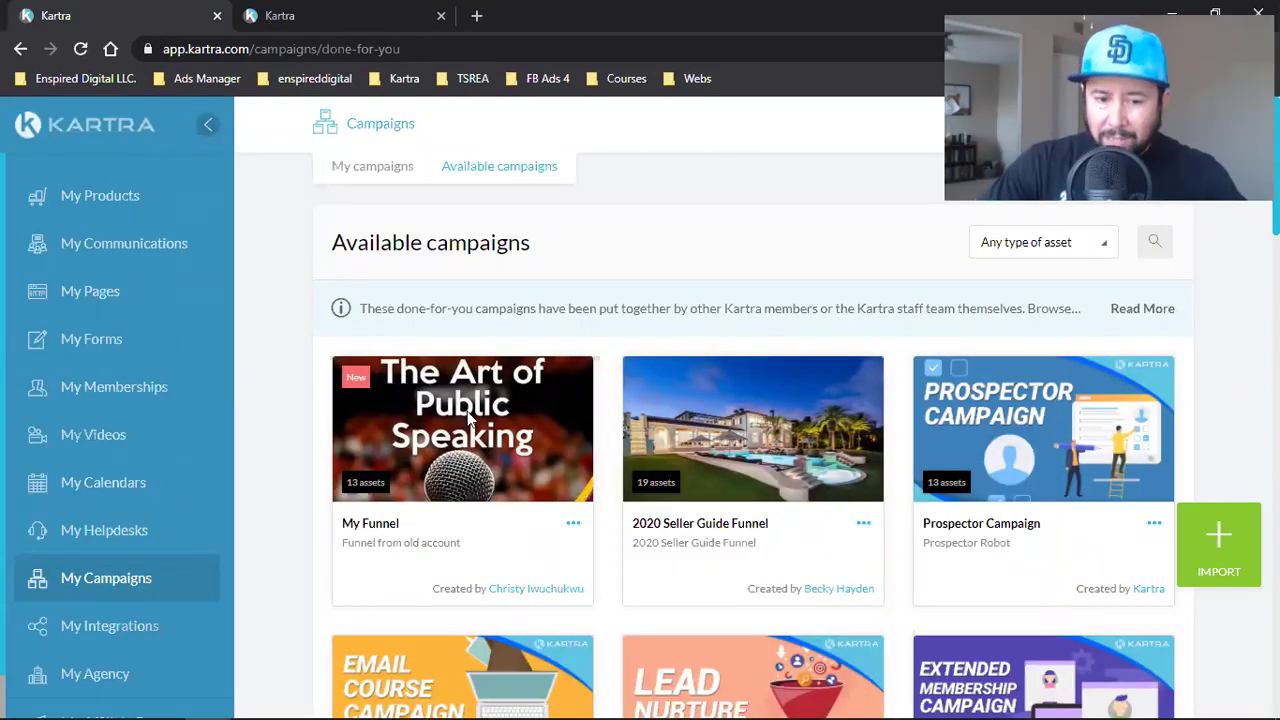
- Deploy the My Funnel campaign with the prefix WCA, then return to My Pages
click(572, 527)
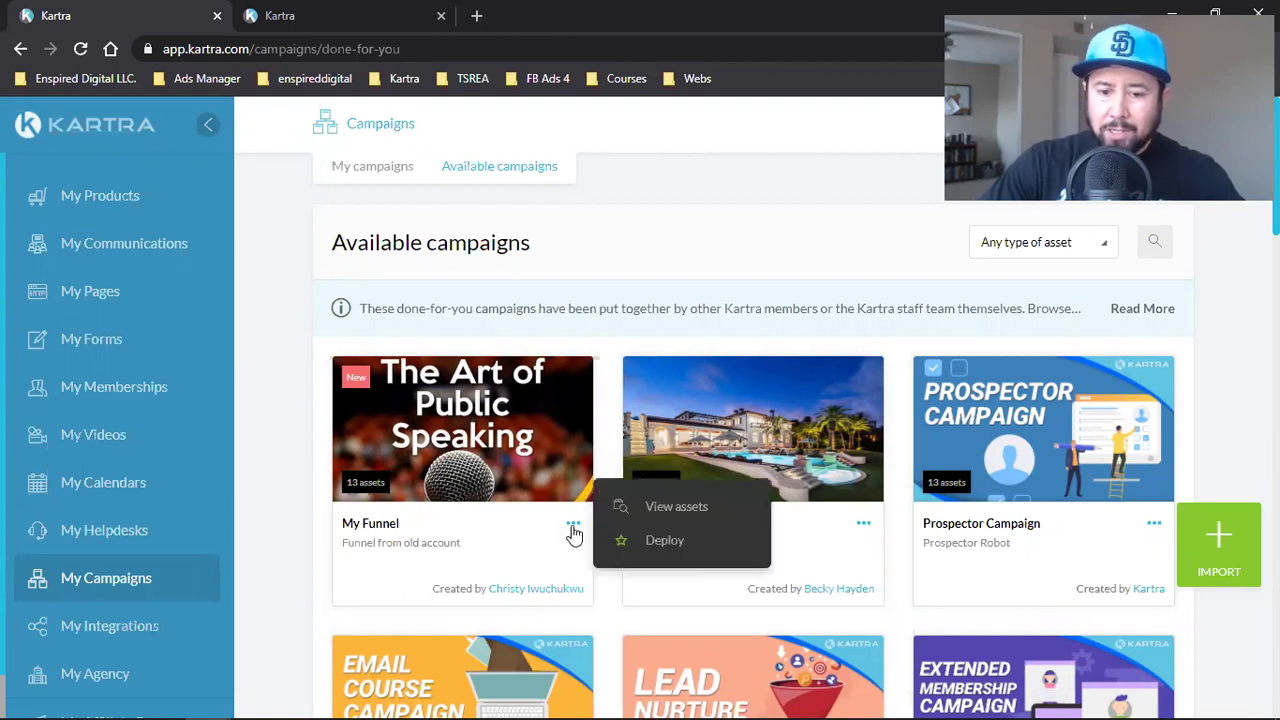
click(665, 556)
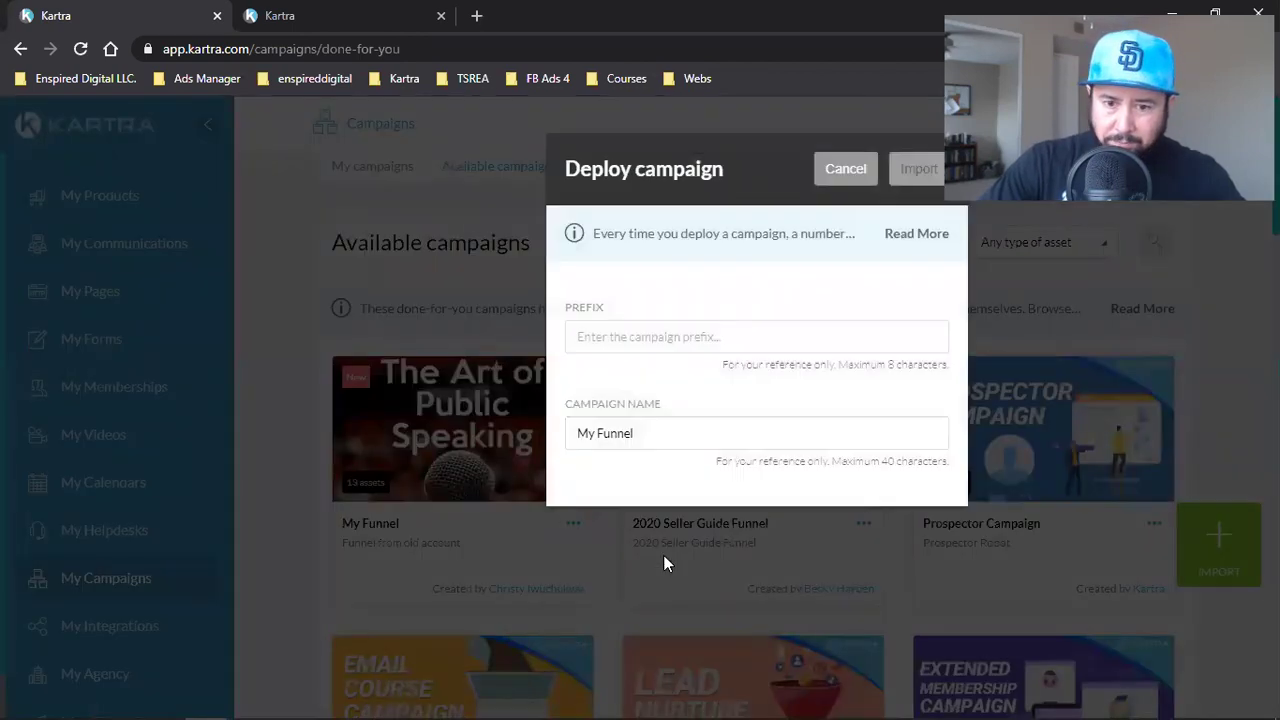
click(650, 340)
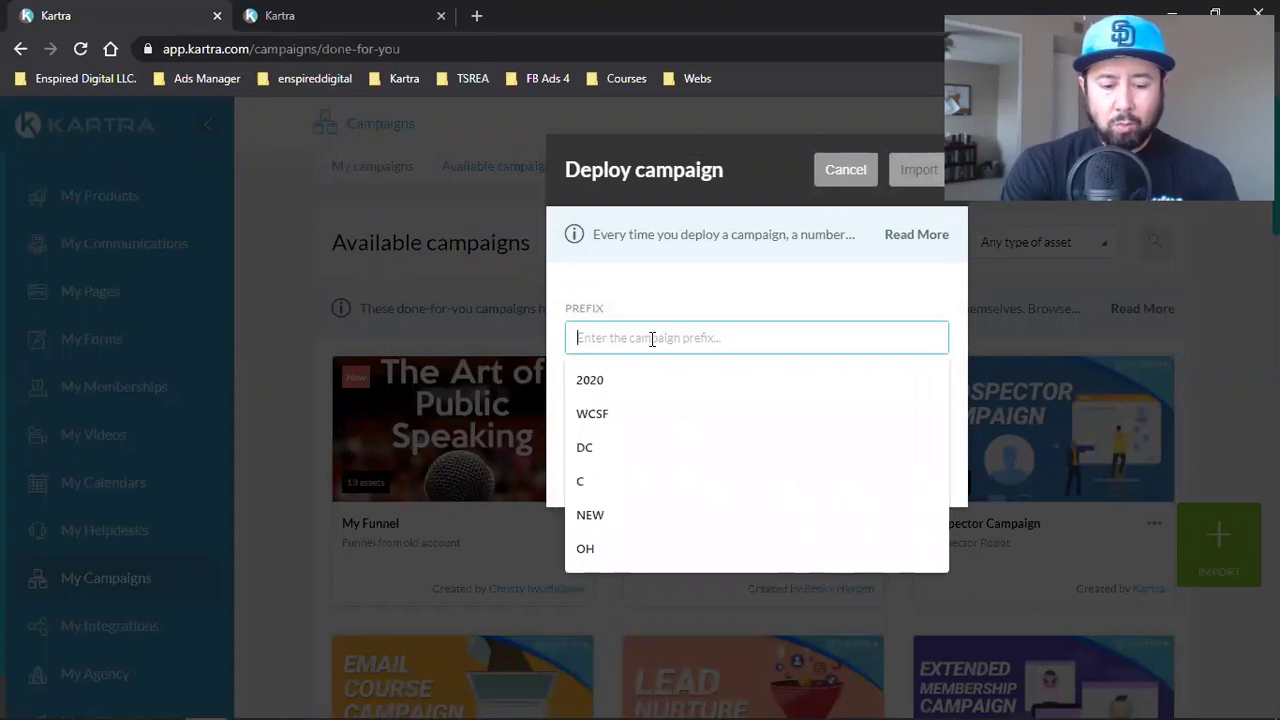
text(W)
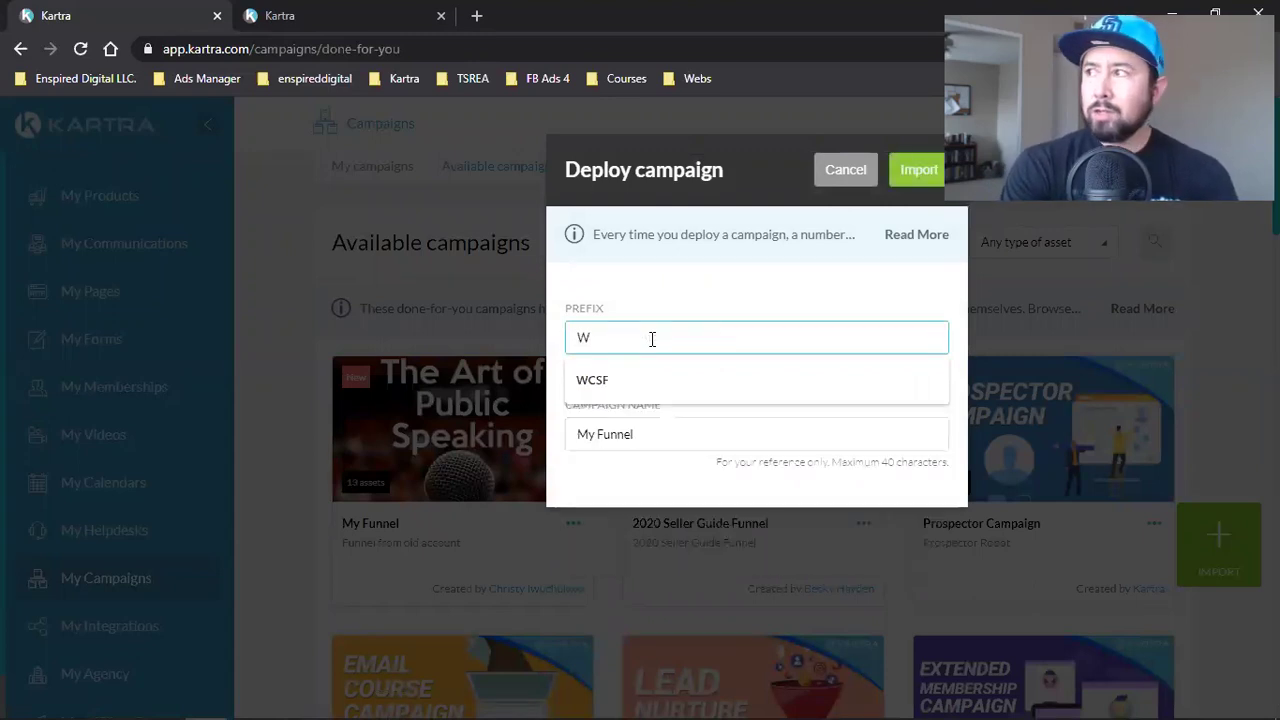
text(CA)
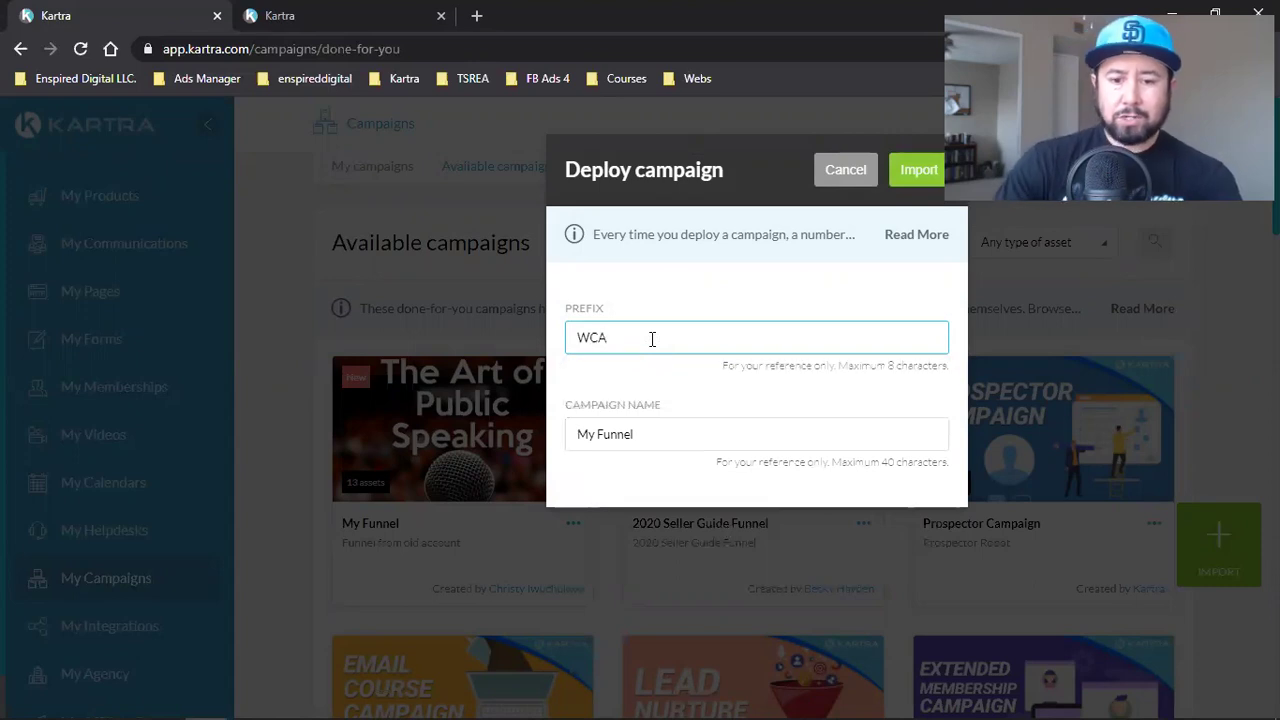
click(919, 170)
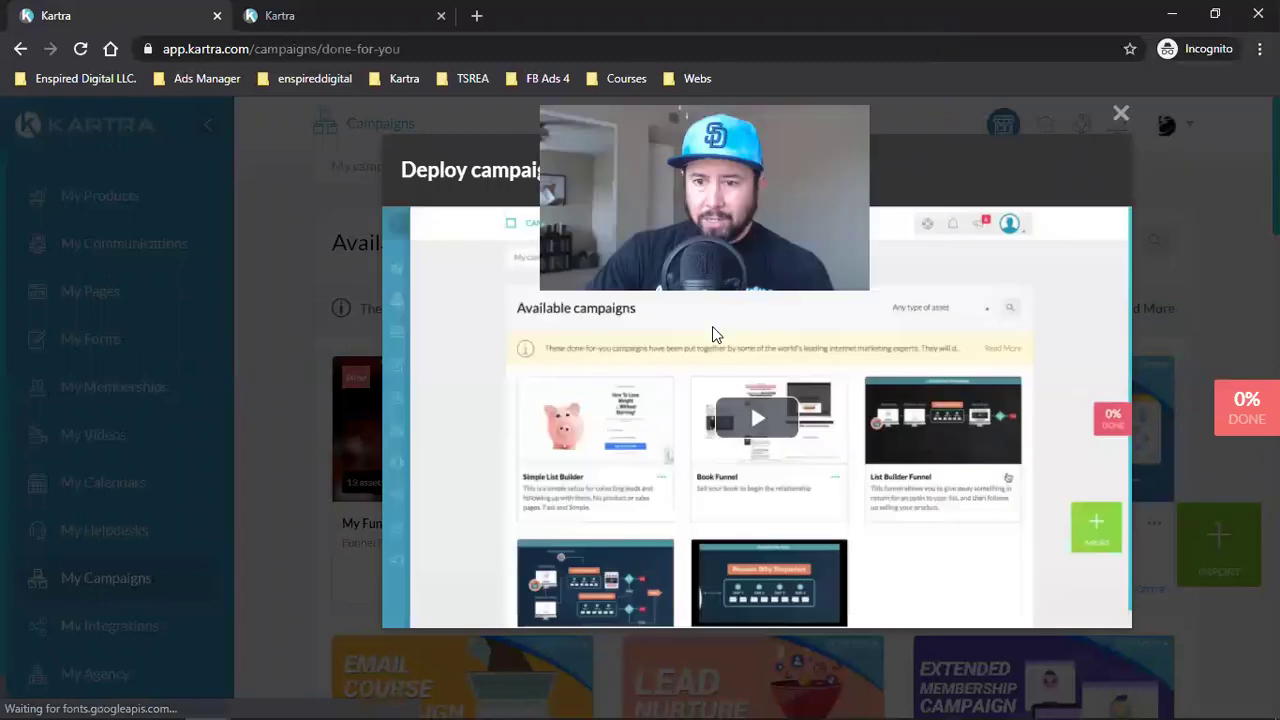
click(1121, 113)
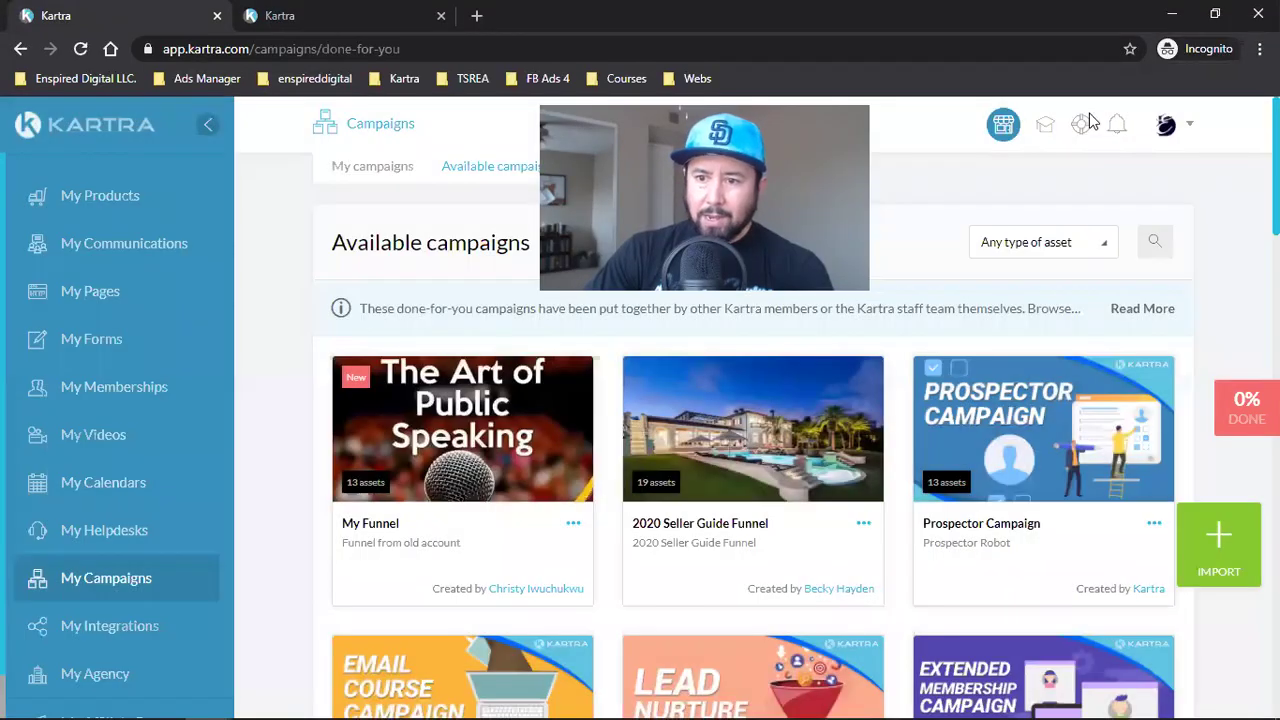
click(87, 293)
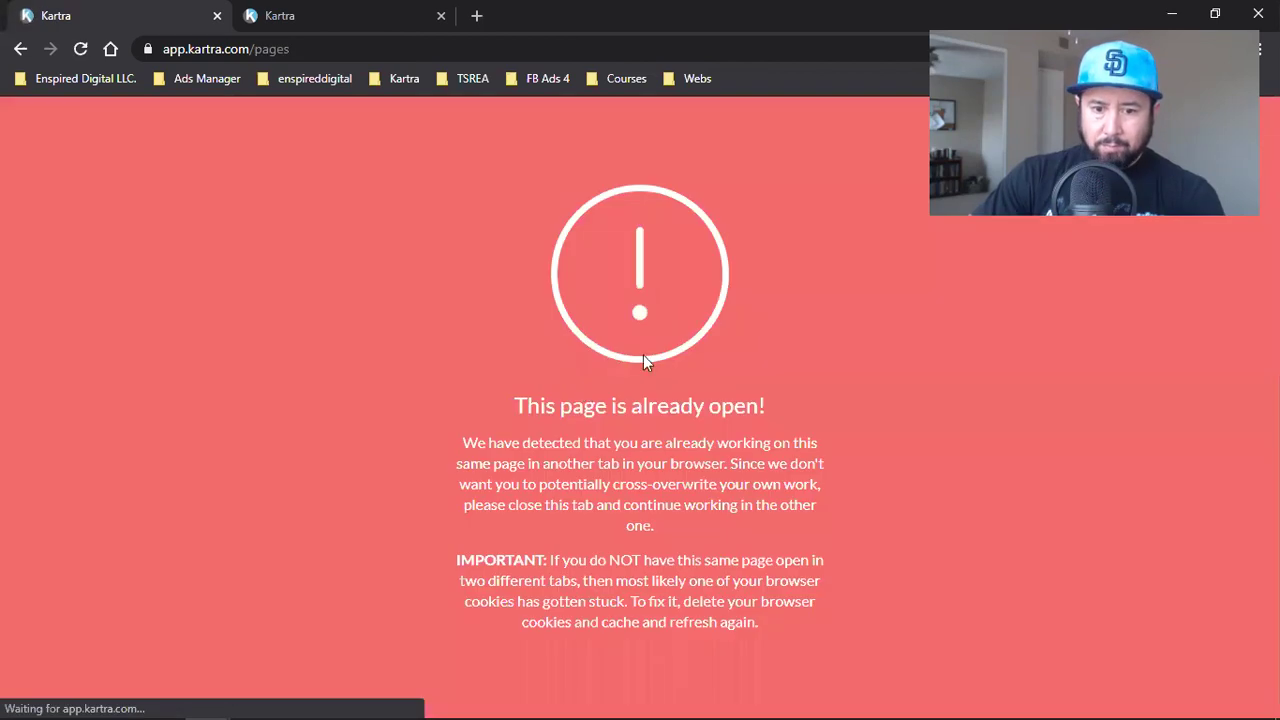
- Close the duplicate tab and check the new WCA pages and Top 10 Mistakes Opt-In form
click(216, 16)
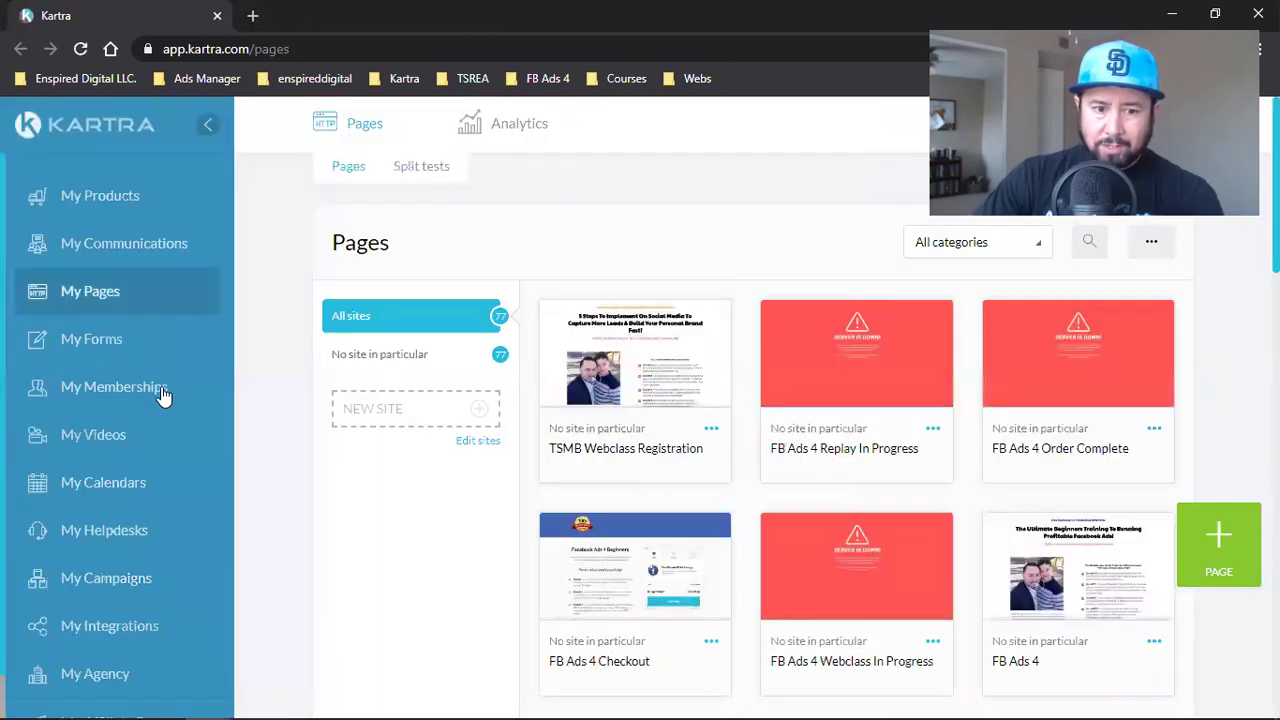
click(116, 310)
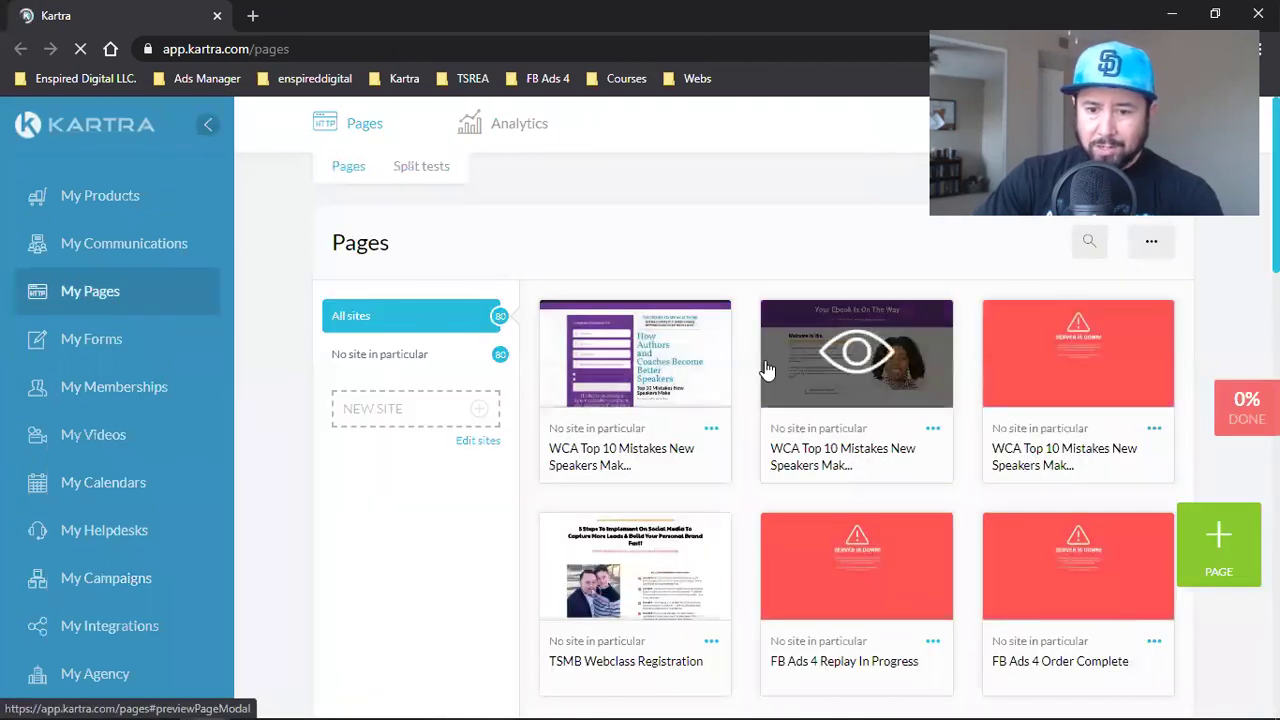
triple_click(1050, 462)
click(886, 471)
drag(852, 466, 829, 466)
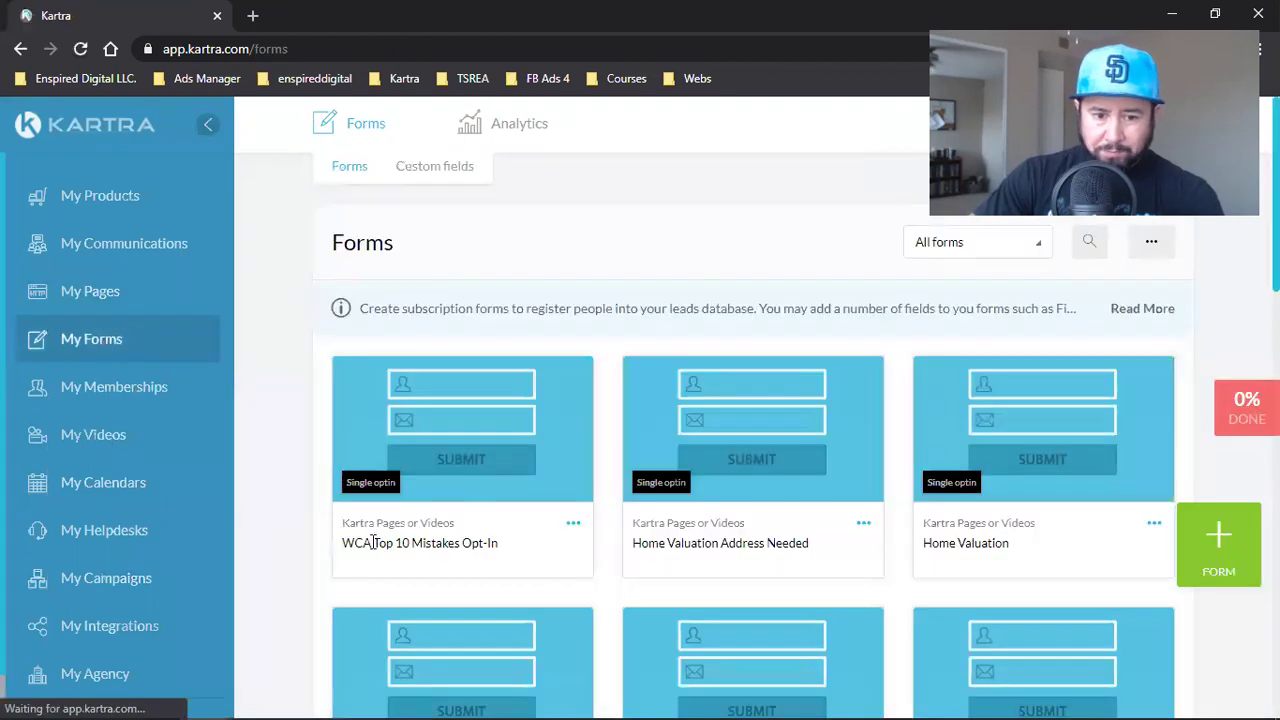
triple_click(392, 542)
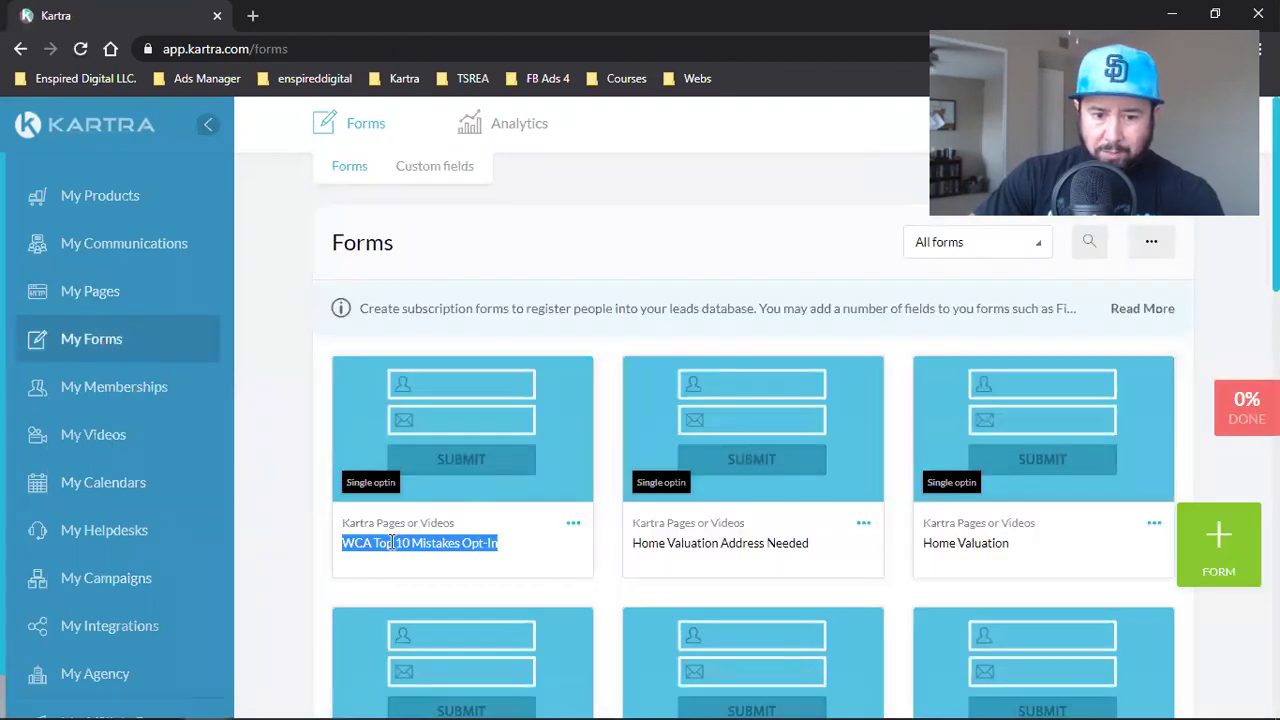
- Review the new WCA Womens Coaching Association and WCA General lead lists
click(95, 243)
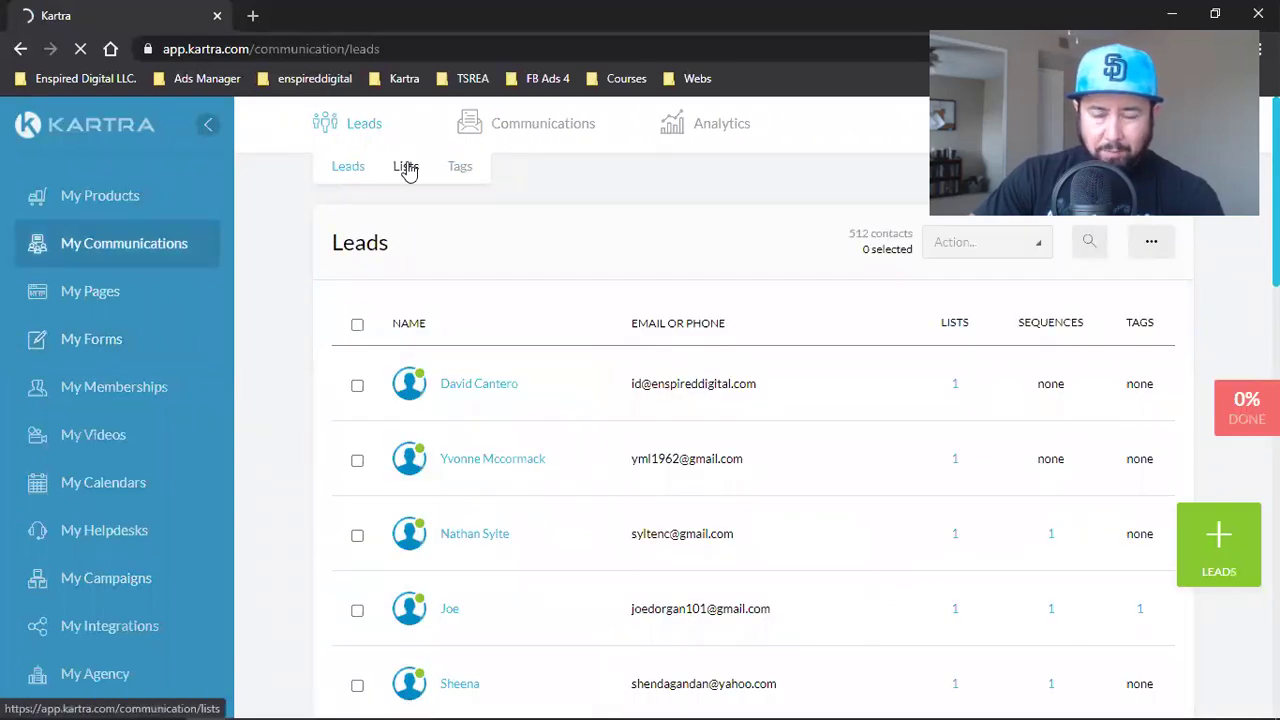
click(406, 168)
triple_click(369, 436)
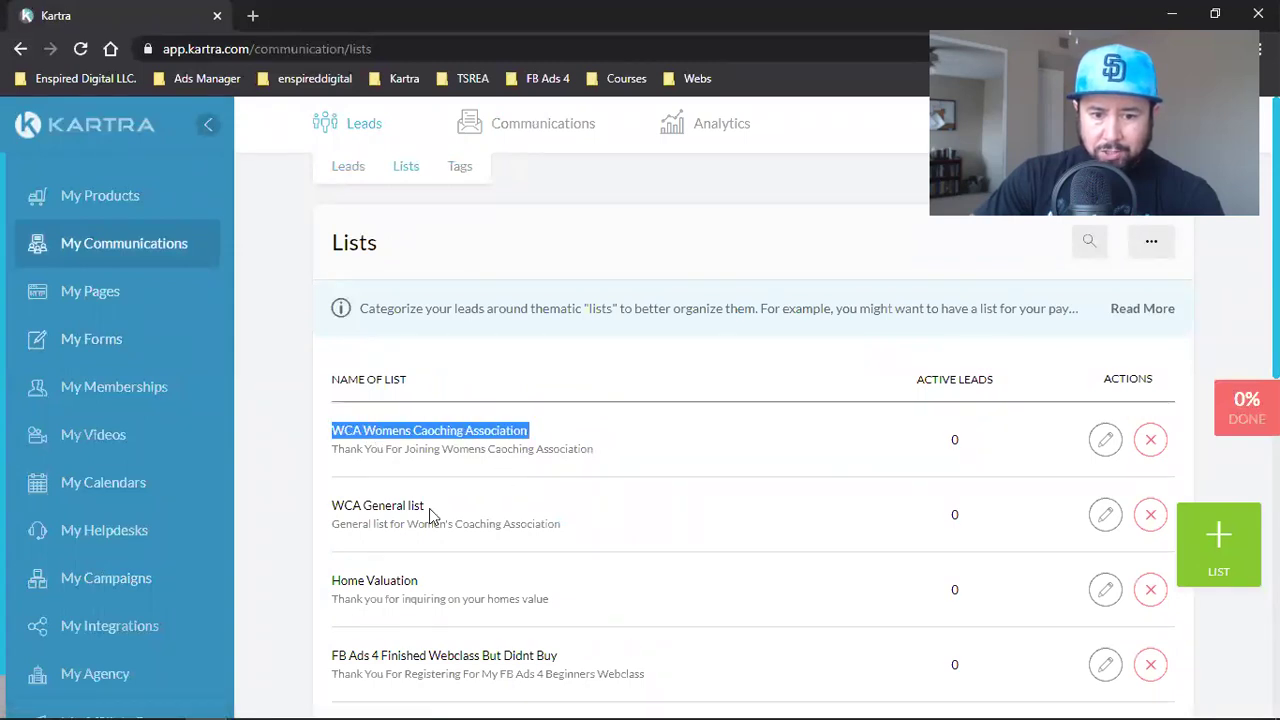
triple_click(396, 505)
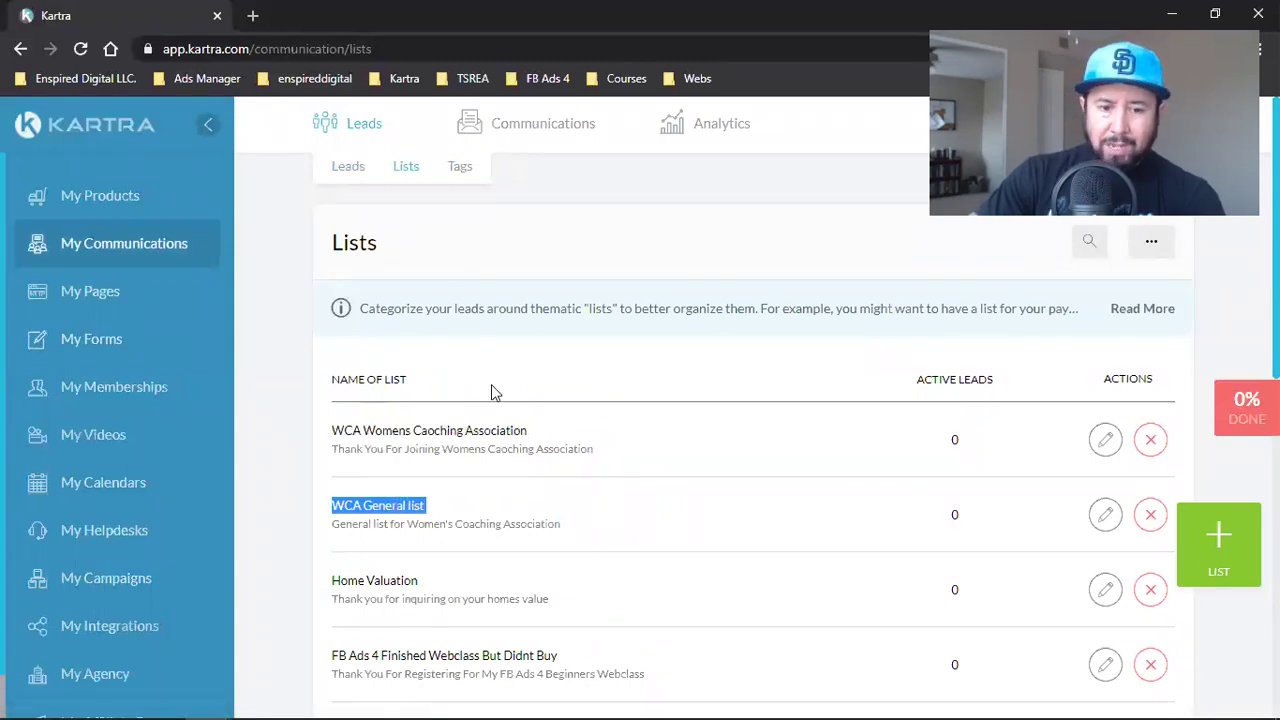
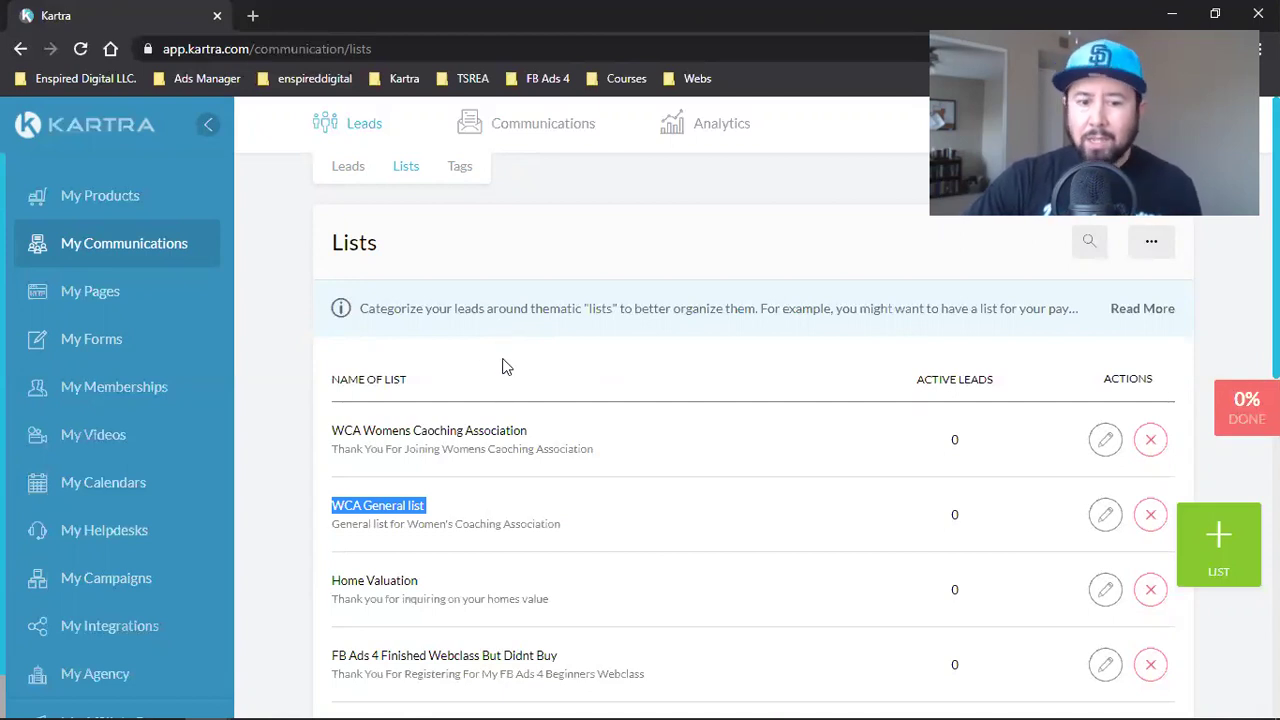
mouse_move(742, 146)
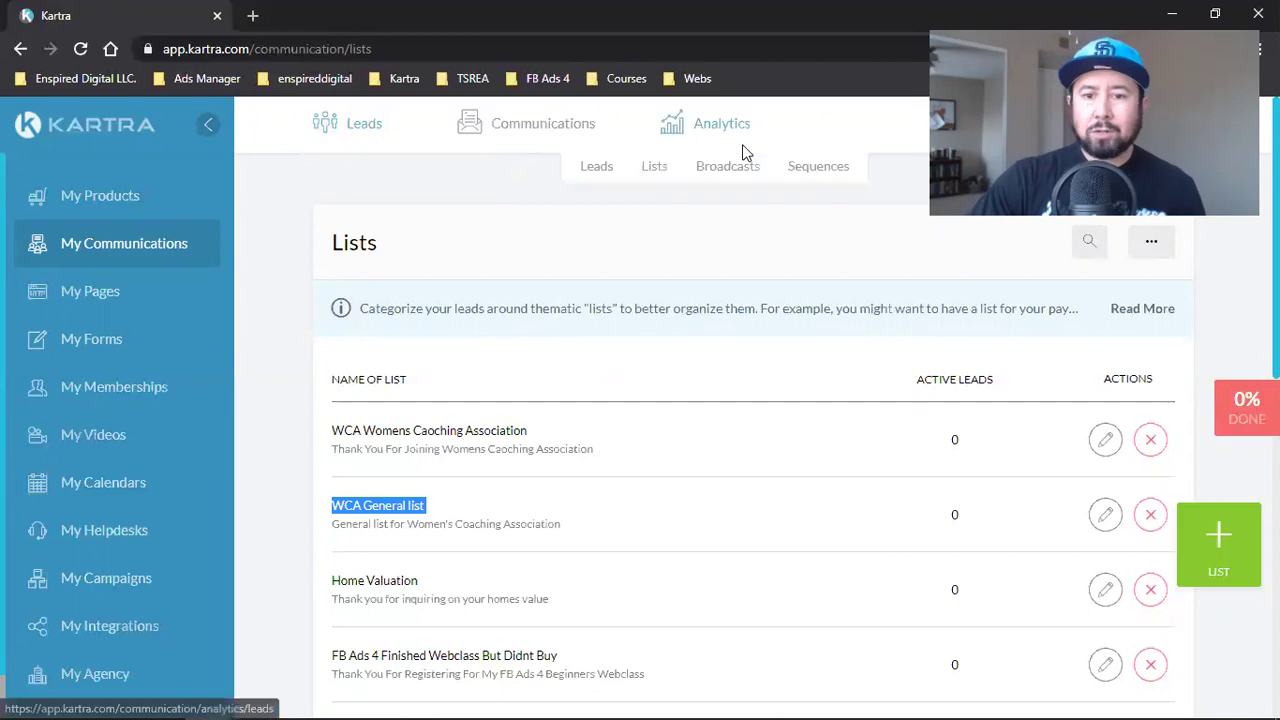